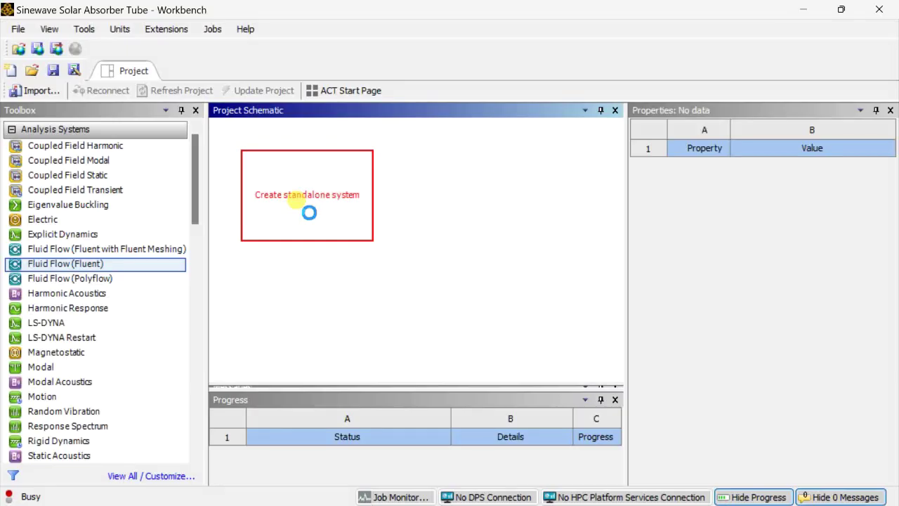
Add a standalone Fluid Flow (Fluent) system to the project and start a new SpaceClaim geometry for it.
{"action": "left_click", "coordinate": [323, 198]}
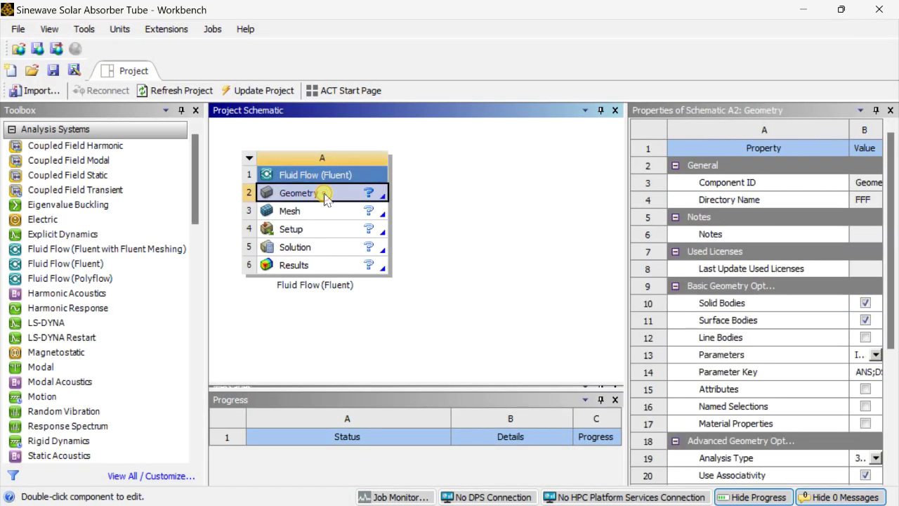
{"action": "right_click", "coordinate": [324, 195]}
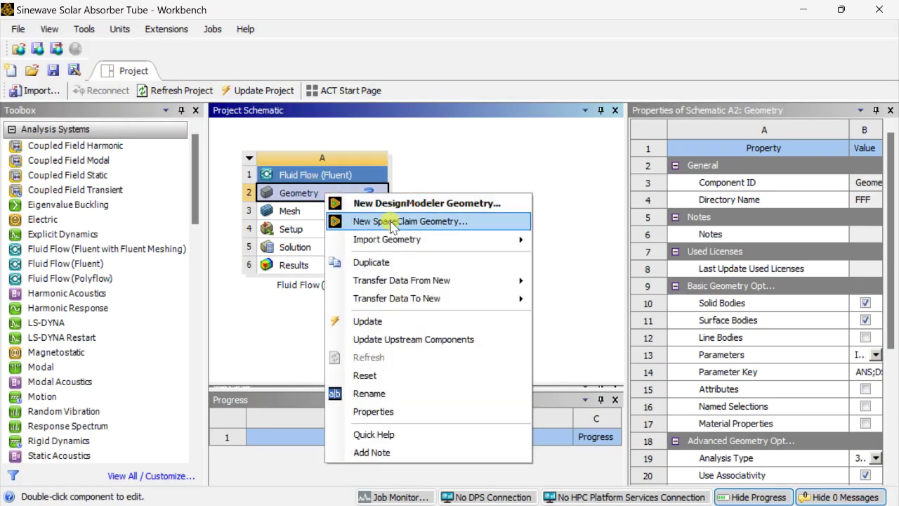
{"action": "left_click", "coordinate": [392, 223]}
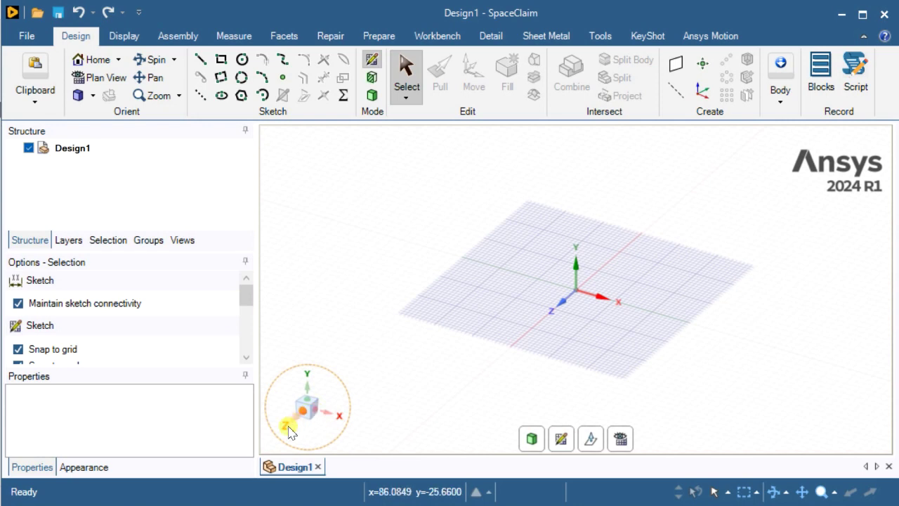
Start an equation curve on the XY sketch plane and set its curve type to Sine Wave.
{"action": "left_click", "coordinate": [289, 430]}
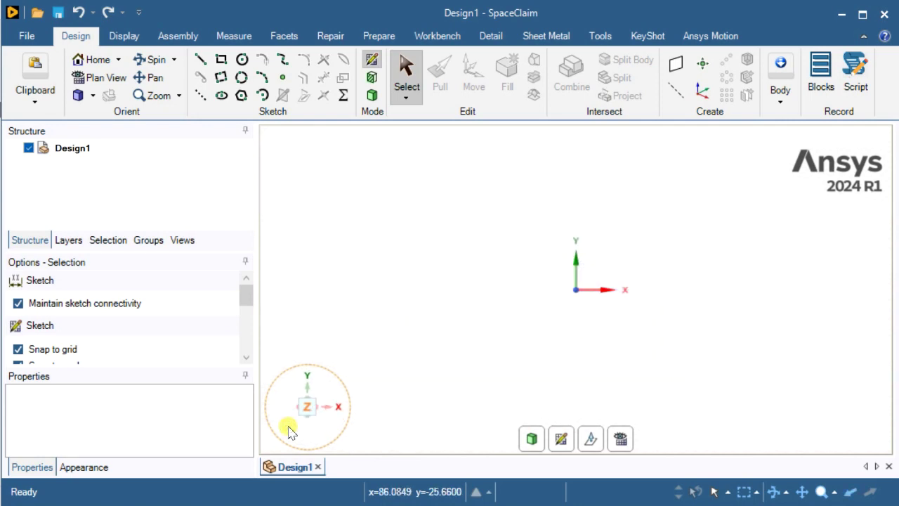
{"action": "left_click", "coordinate": [562, 439]}
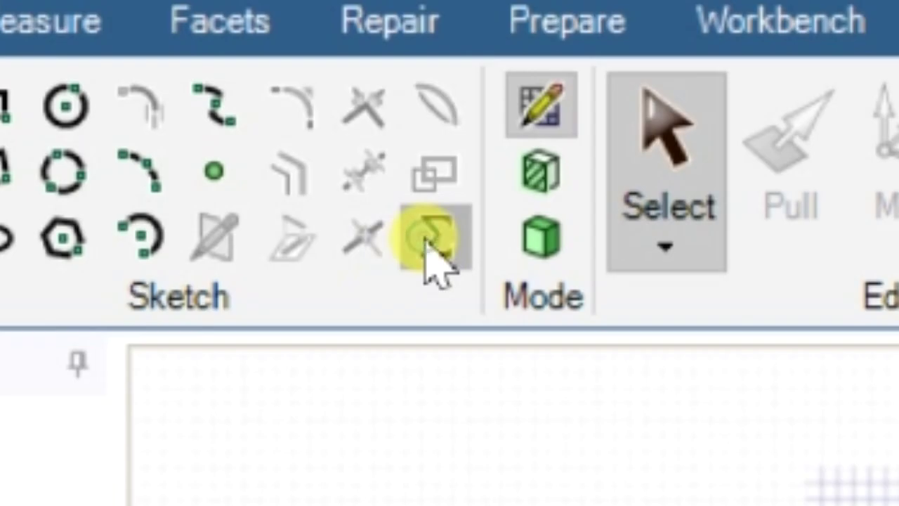
{"action": "left_click", "coordinate": [424, 243]}
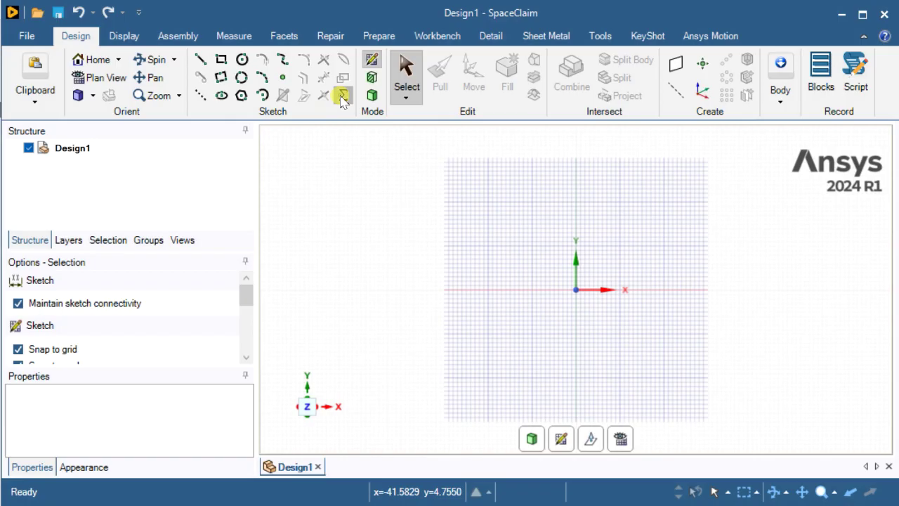
{"action": "left_click", "coordinate": [342, 97]}
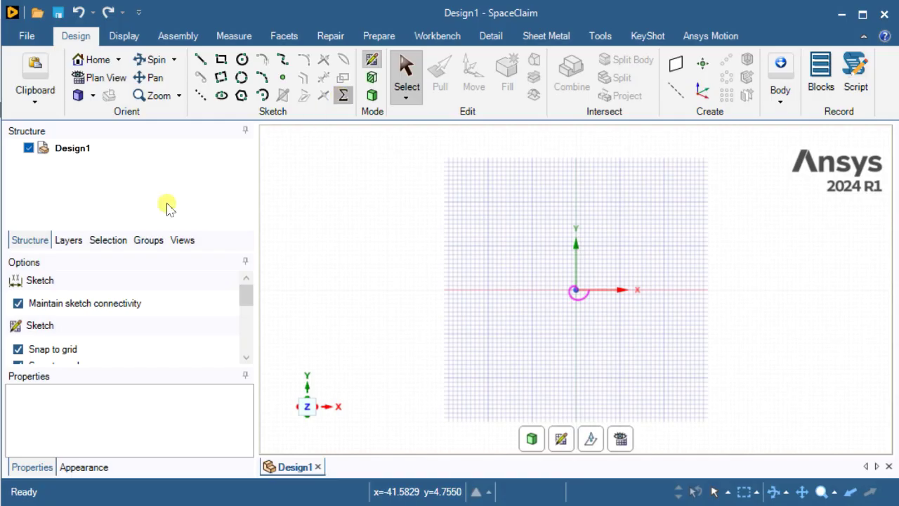
{"action": "left_click", "coordinate": [343, 95]}
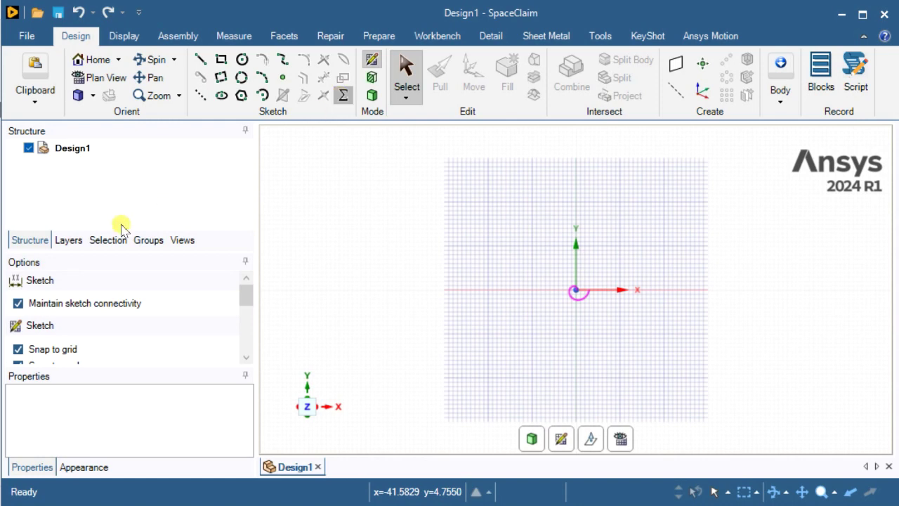
{"action": "left_click", "coordinate": [111, 305]}
{"action": "scroll", "coordinate": [109, 351], "scroll_direction": "down", "scroll_amount": 2}
{"action": "scroll", "coordinate": [107, 357], "scroll_direction": "down", "scroll_amount": 1}
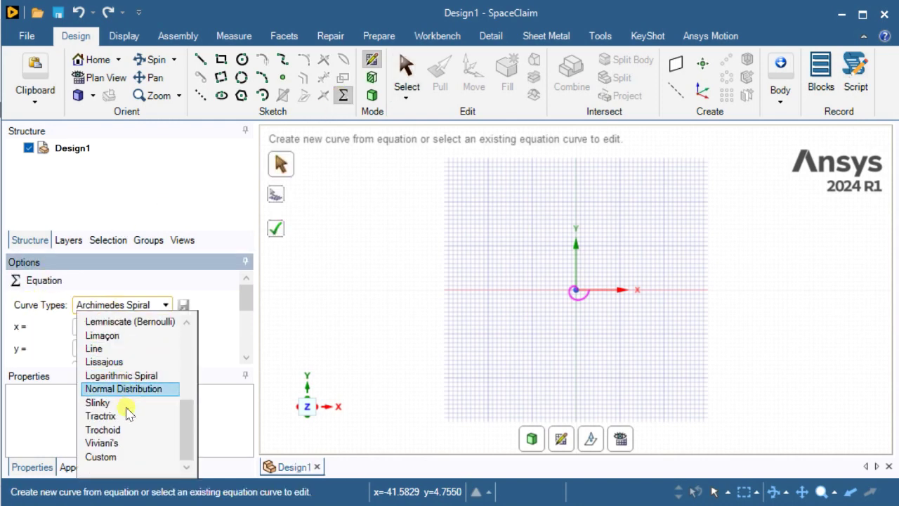
{"action": "scroll", "coordinate": [130, 424], "scroll_direction": "up", "scroll_amount": 4}
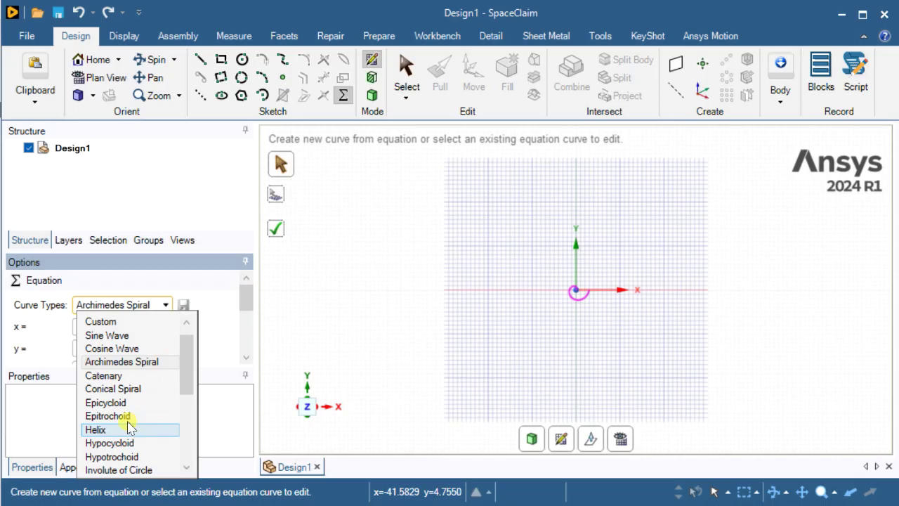
{"action": "left_click", "coordinate": [137, 336]}
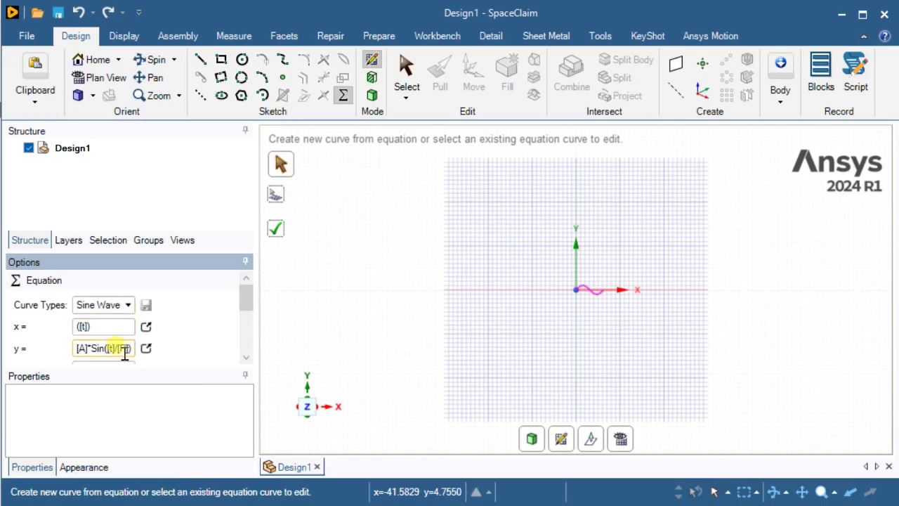
Set the end of the sine wave's t interval to 1000.
{"action": "left_click_drag", "start_coordinate": [246, 301], "coordinate": [246, 321]}
{"action": "left_click_drag", "start_coordinate": [112, 334], "coordinate": [70, 337]}
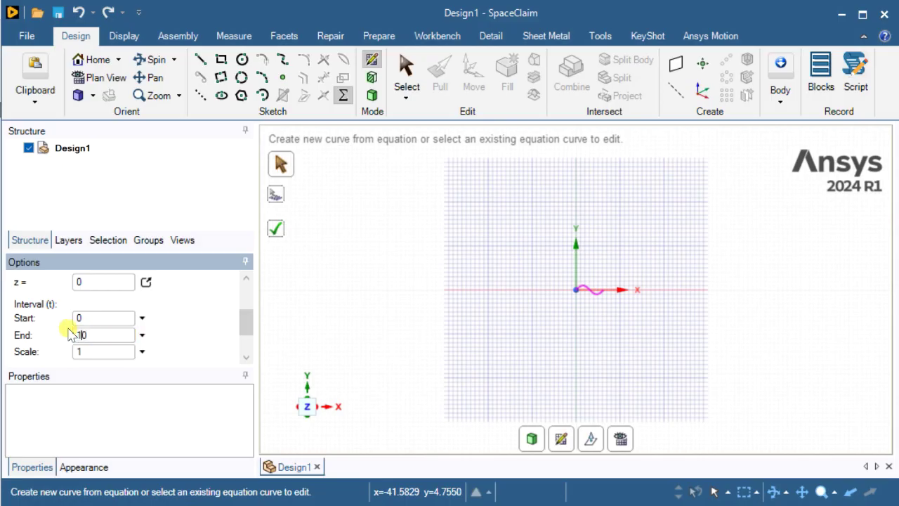
{"action": "type", "text": "1000"}
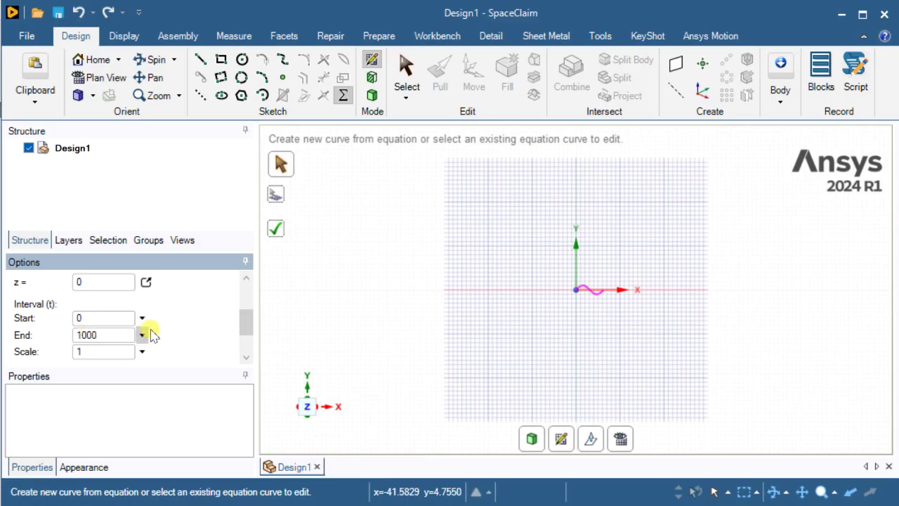
{"action": "left_click", "coordinate": [178, 333]}
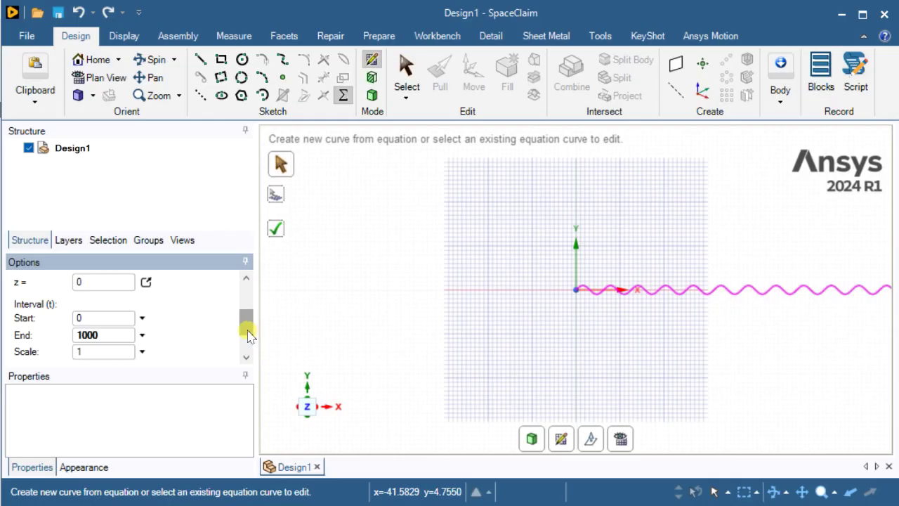
Set the sine wave's parameters A to 15 and P to 15.91, and create the curve.
{"action": "left_click_drag", "start_coordinate": [249, 336], "coordinate": [247, 351]}
{"action": "double_click", "coordinate": [99, 335]}
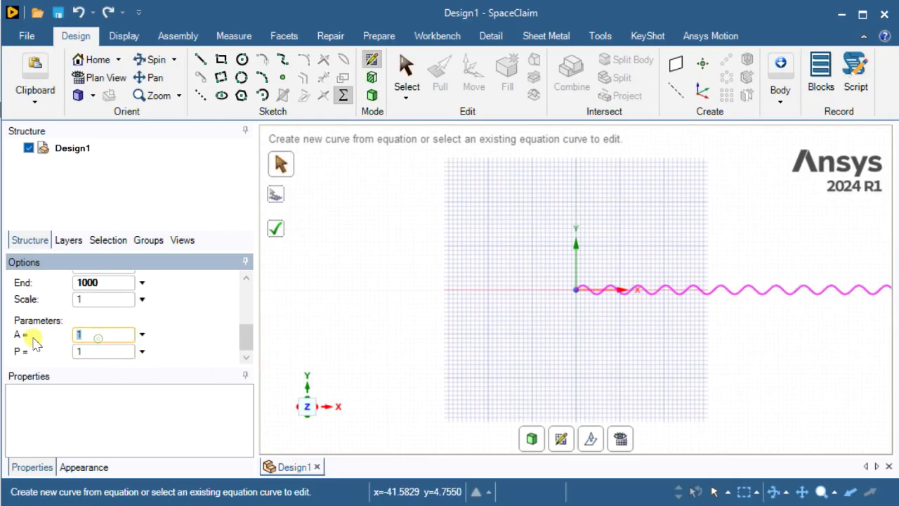
{"action": "type", "text": "15"}
{"action": "double_click", "coordinate": [97, 353]}
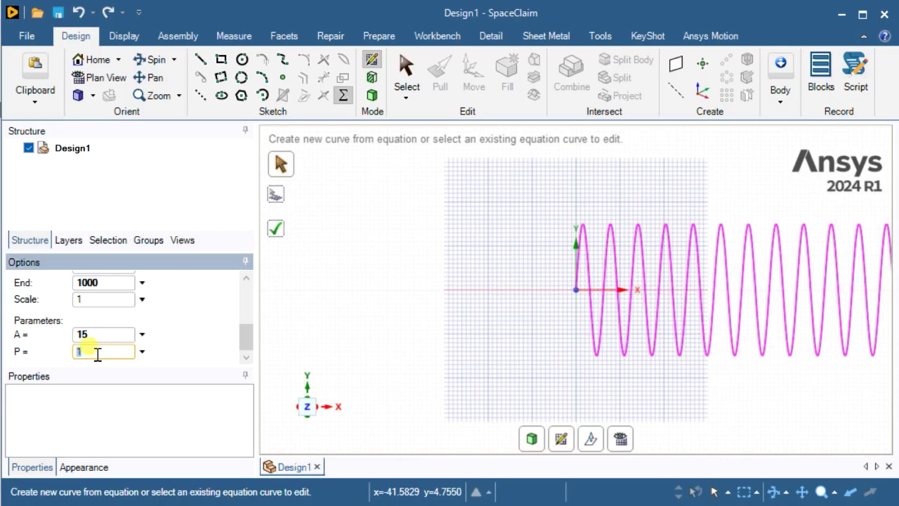
{"action": "type", "text": "15.91"}
{"action": "key", "text": "Return"}
{"action": "scroll", "coordinate": [616, 297], "scroll_direction": "down", "scroll_amount": 3}
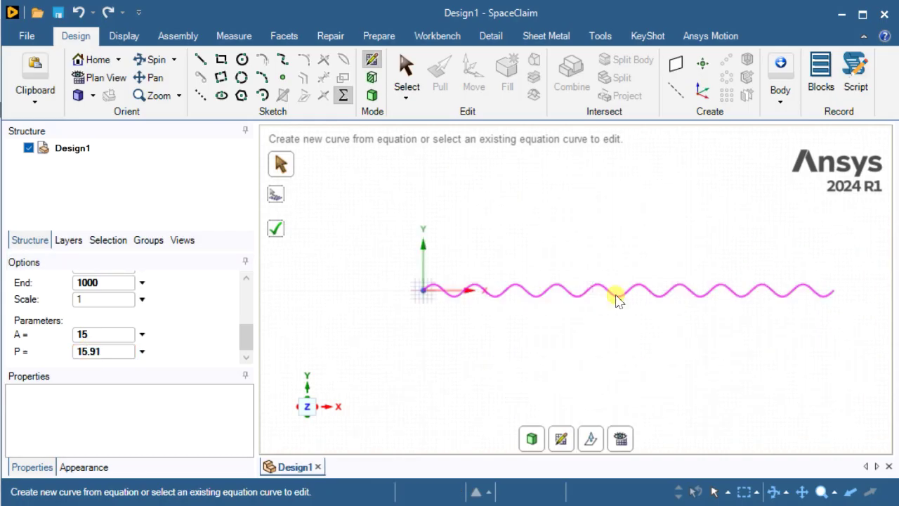
{"action": "middle_click_drag", "start_coordinate": [434, 277], "coordinate": [381, 333]}
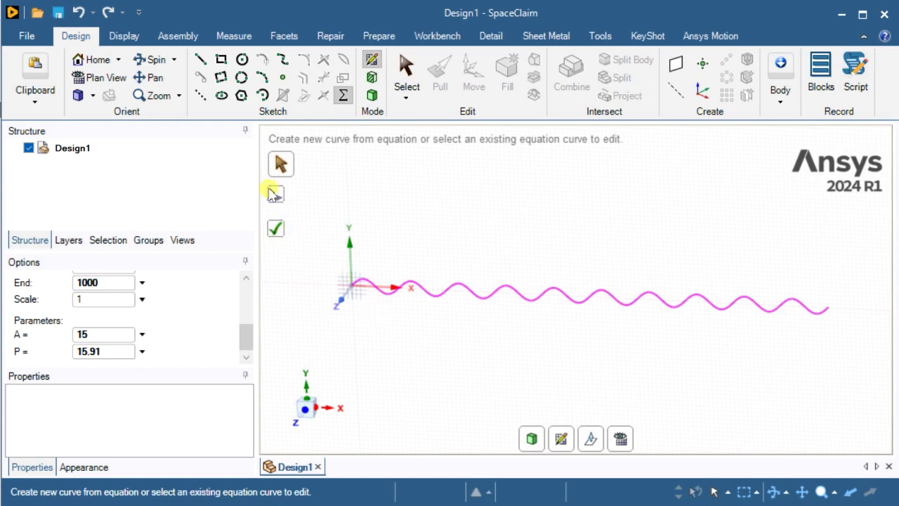
{"action": "left_click", "coordinate": [276, 226]}
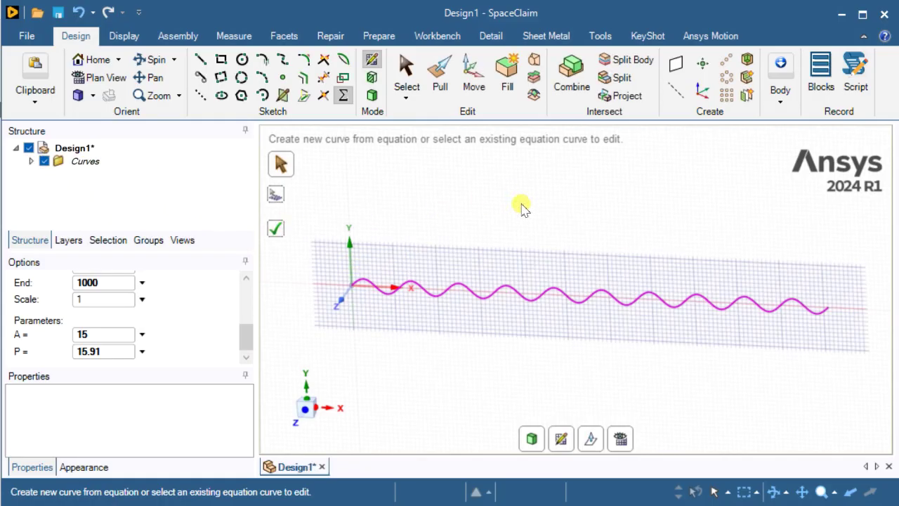
Pull the sine curve along the Z direction into a corrugated surface 1000 mm long.
{"action": "middle_click_drag", "start_coordinate": [523, 207], "coordinate": [495, 238]}
{"action": "left_click", "coordinate": [442, 87]}
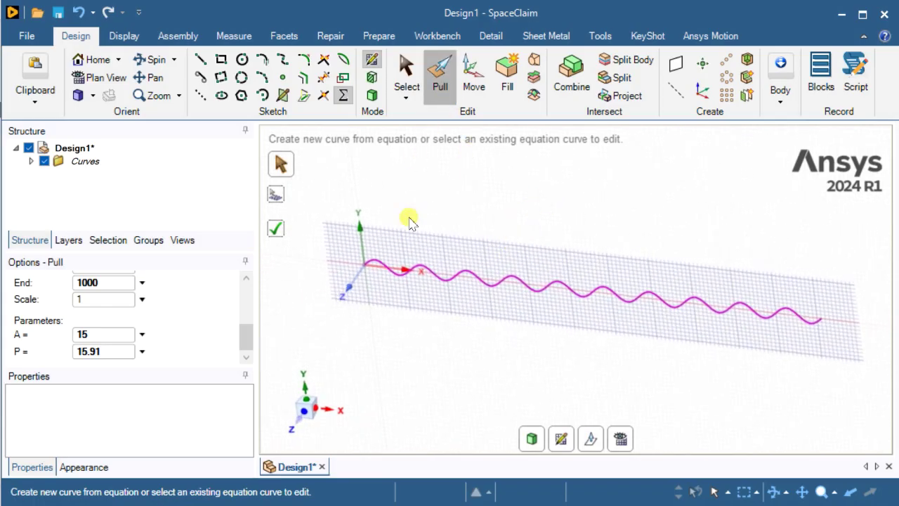
{"action": "left_click", "coordinate": [423, 273]}
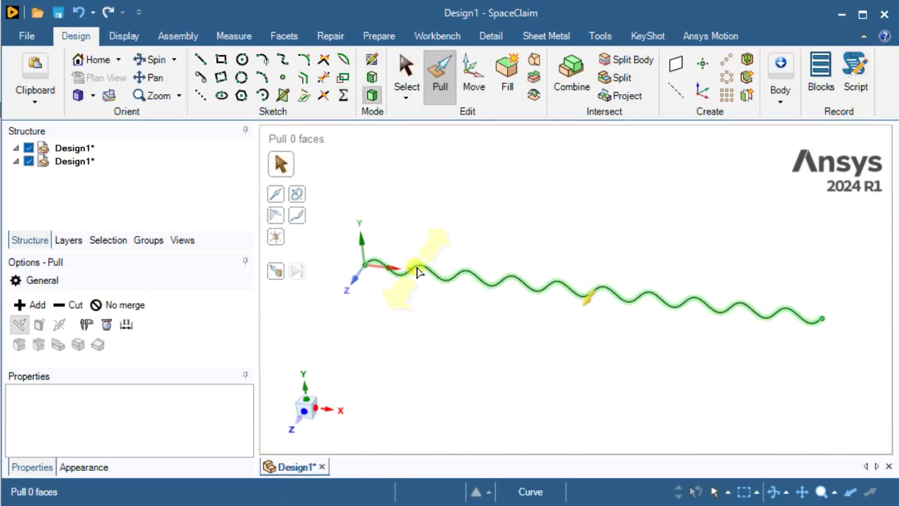
{"action": "left_click", "coordinate": [418, 272]}
{"action": "left_click_drag", "start_coordinate": [417, 273], "coordinate": [386, 330]}
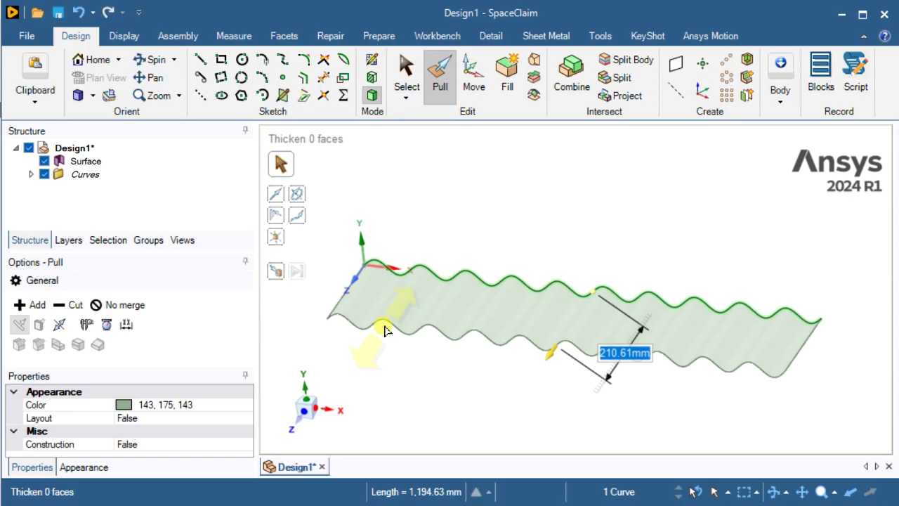
{"action": "type", "text": "100"}
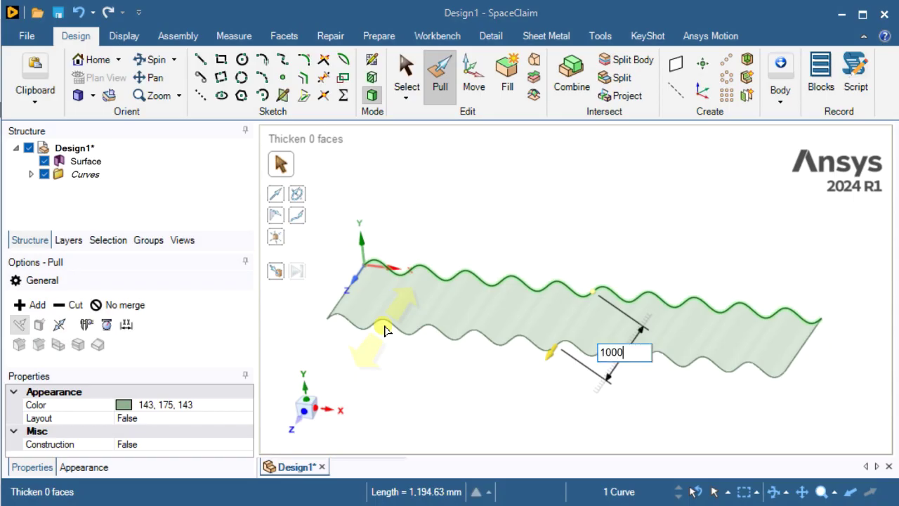
{"action": "type", "text": "0"}
{"action": "key", "text": "Return"}
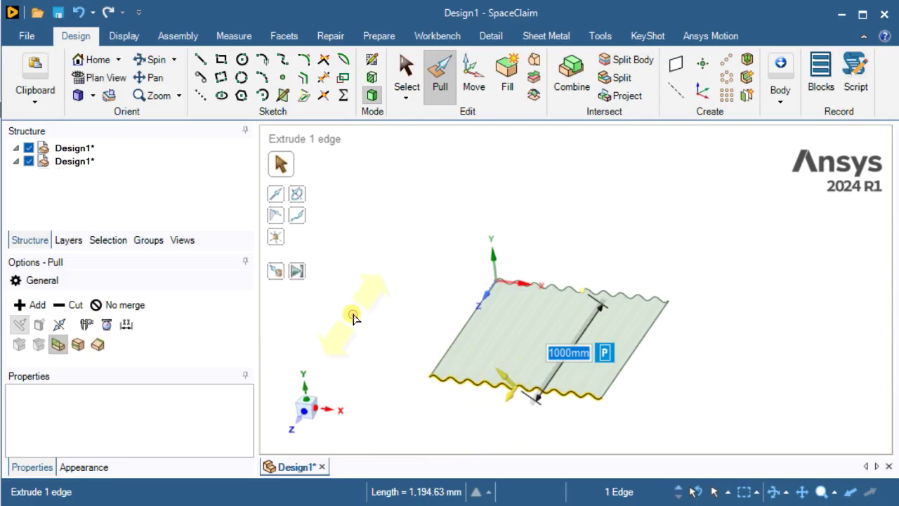
{"action": "right_click", "coordinate": [353, 318]}
{"action": "left_click", "coordinate": [323, 315]}
{"action": "left_click", "coordinate": [323, 316]}
{"action": "middle_click_drag", "start_coordinate": [373, 335], "coordinate": [582, 338]}
{"action": "left_click", "coordinate": [582, 337]}
{"action": "left_click", "coordinate": [547, 357]}
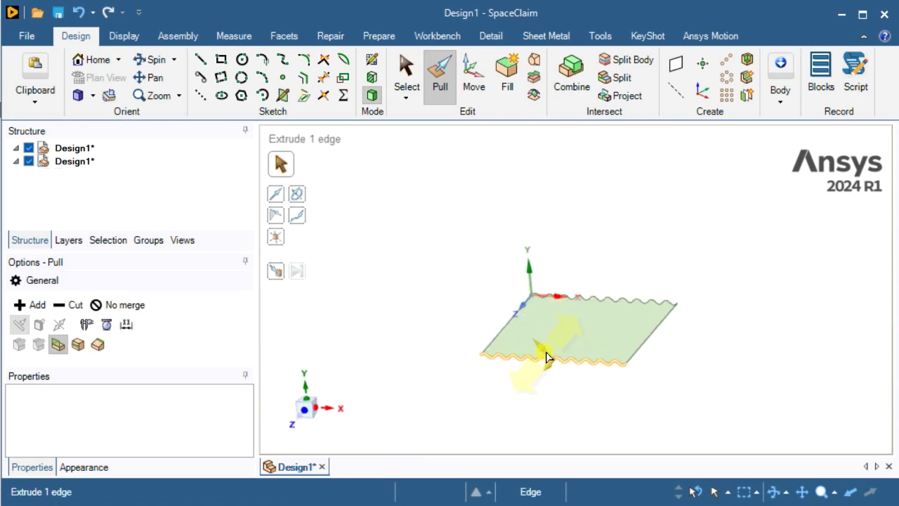
{"action": "scroll", "coordinate": [547, 357], "scroll_direction": "up", "scroll_amount": 3}
{"action": "left_click", "coordinate": [345, 409]}
{"action": "left_click", "coordinate": [538, 352]}
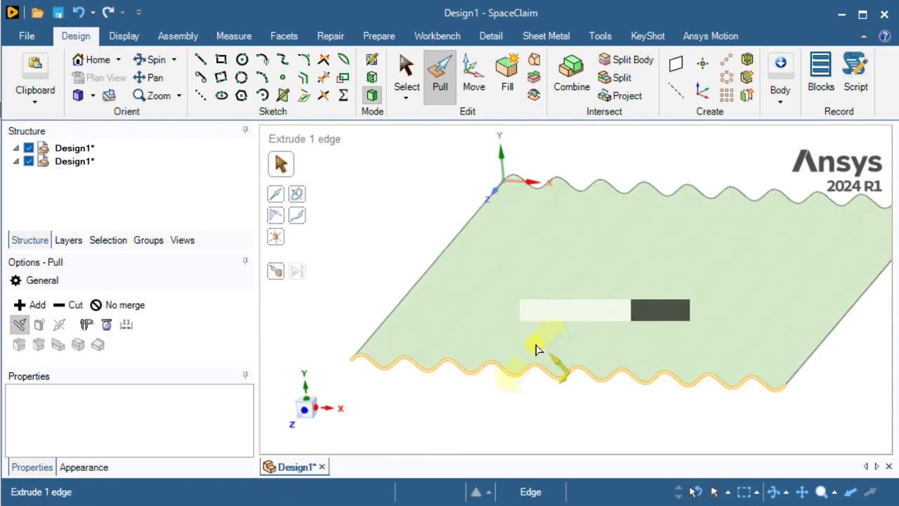
{"action": "scroll", "coordinate": [517, 380], "scroll_direction": "up", "scroll_amount": 3}
{"action": "left_click", "coordinate": [517, 379]}
{"action": "scroll", "coordinate": [516, 379], "scroll_direction": "down", "scroll_amount": 5}
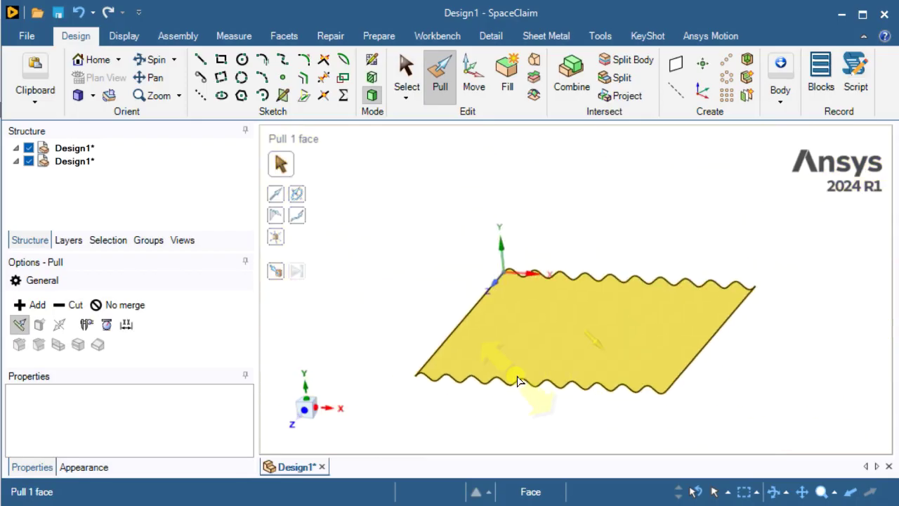
Thicken the corrugated surface into a solid sheet 5 mm thick with the Pull tool.
{"action": "left_click", "coordinate": [499, 279]}
{"action": "left_click", "coordinate": [452, 232]}
{"action": "left_click", "coordinate": [515, 330]}
{"action": "left_click", "coordinate": [515, 330]}
{"action": "left_click_drag", "start_coordinate": [515, 330], "coordinate": [412, 291]}
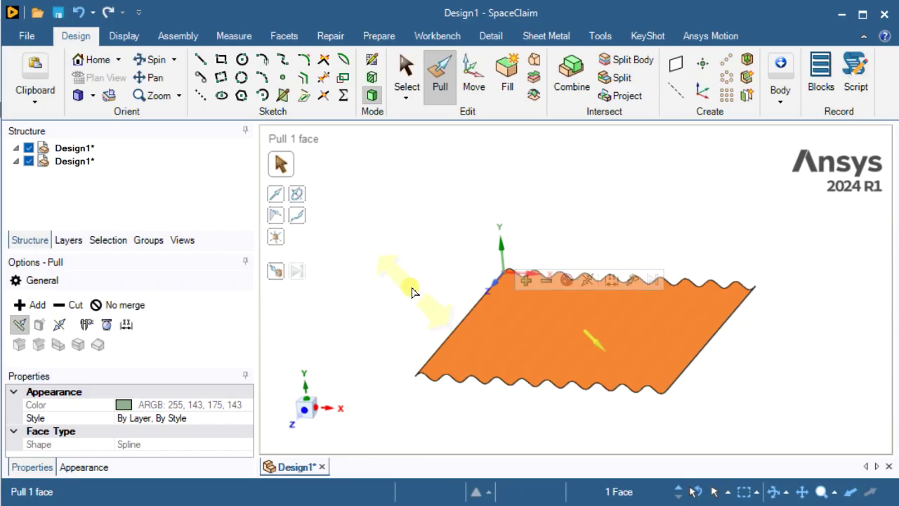
{"action": "key", "text": "ctrl+z"}
{"action": "left_click_drag", "start_coordinate": [592, 305], "coordinate": [587, 283]}
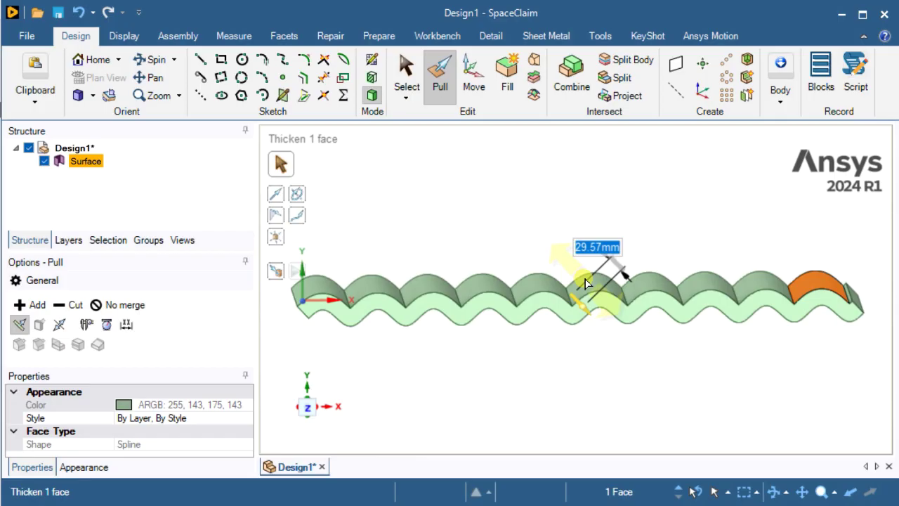
{"action": "type", "text": "5"}
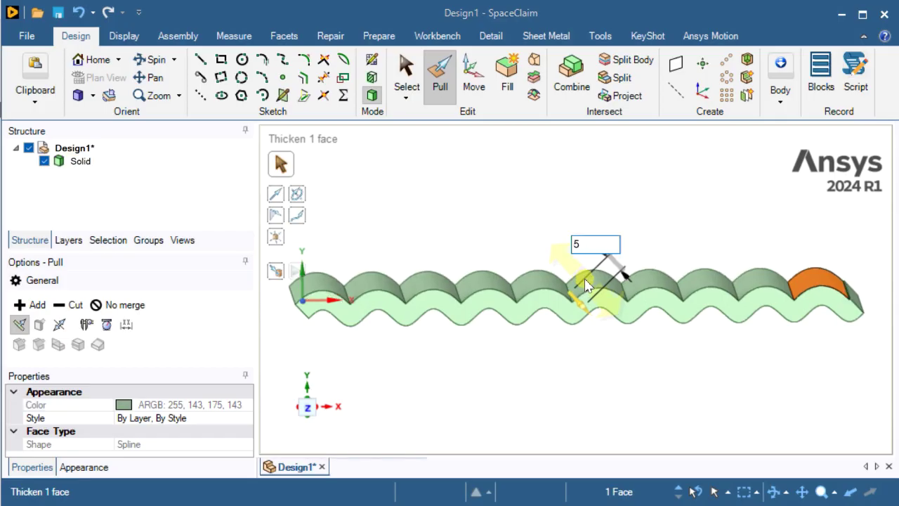
{"action": "key", "text": "Return"}
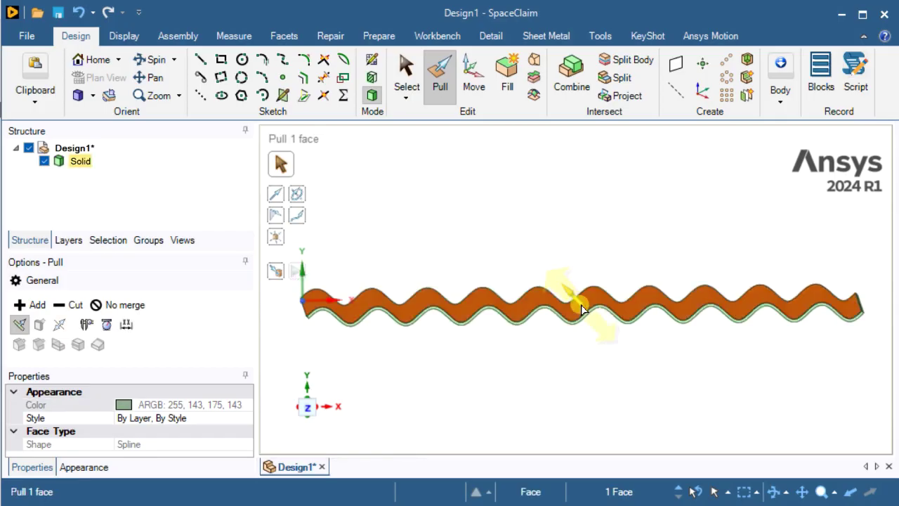
{"action": "left_click", "coordinate": [518, 241]}
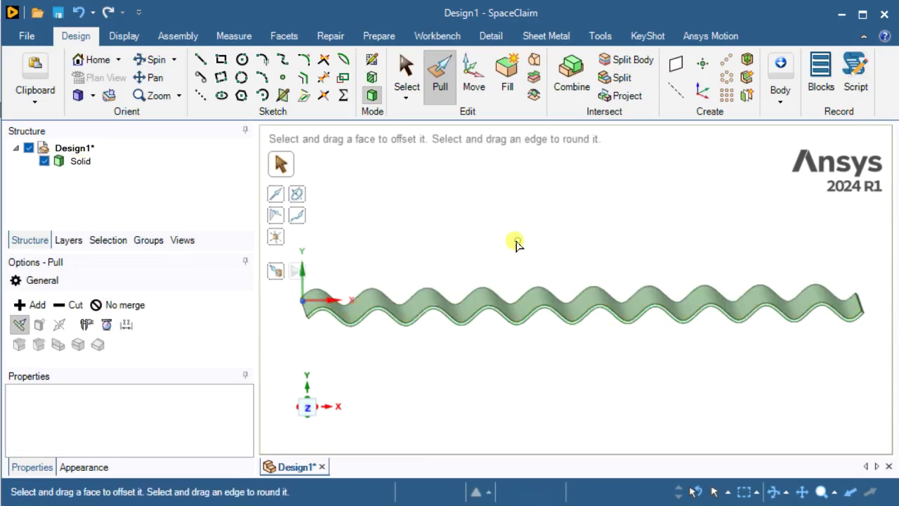
Copy the corrugated sheet's top face 200 mm upward along Y using the Move tool with Create patterns on.
{"action": "scroll", "coordinate": [545, 260], "scroll_direction": "up", "scroll_amount": 2}
{"action": "scroll", "coordinate": [546, 273], "scroll_direction": "up", "scroll_amount": 2}
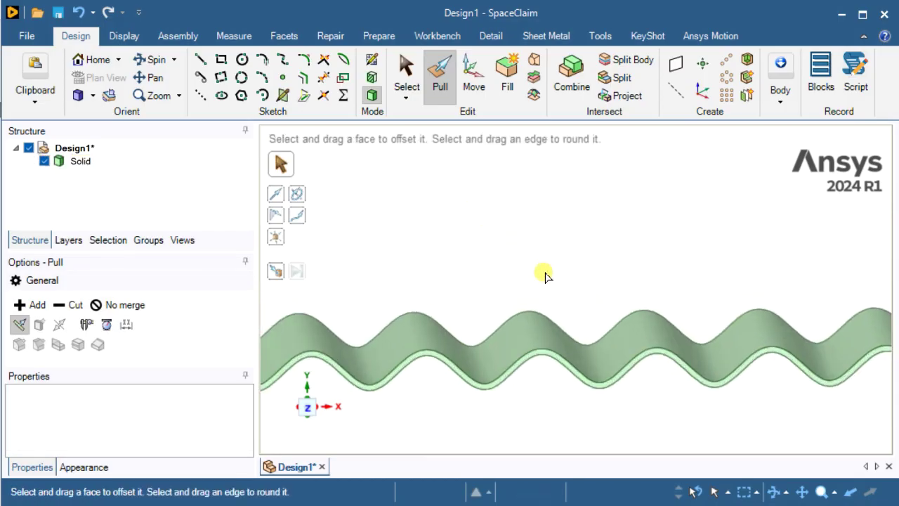
{"action": "key", "text": "h"}
{"action": "left_click", "coordinate": [474, 90]}
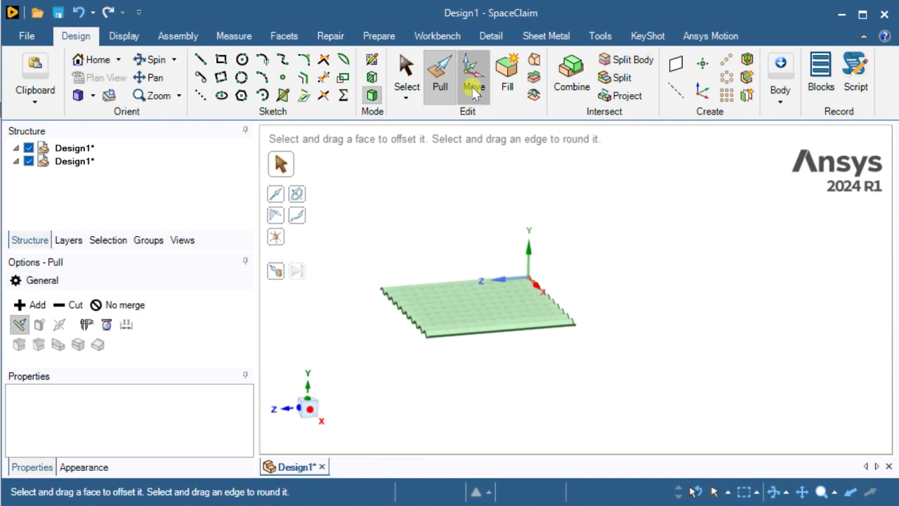
{"action": "left_click", "coordinate": [472, 304]}
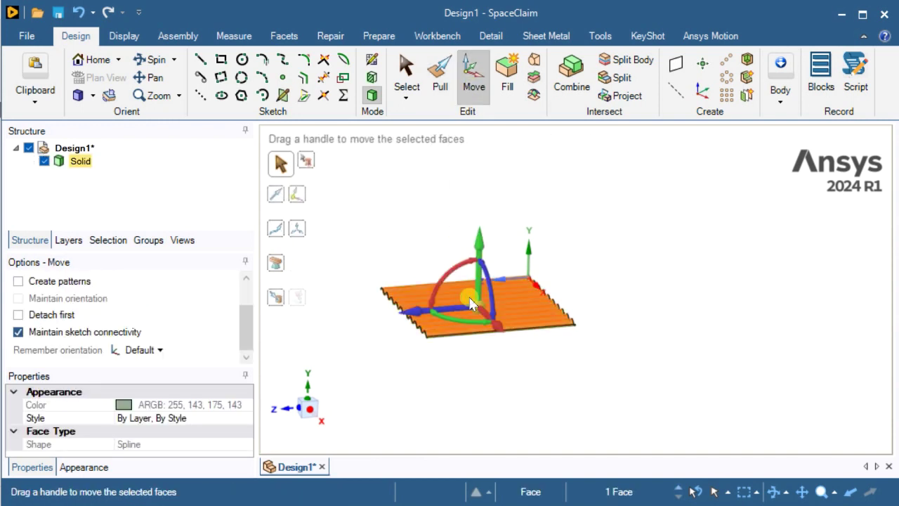
{"action": "left_click", "coordinate": [20, 286]}
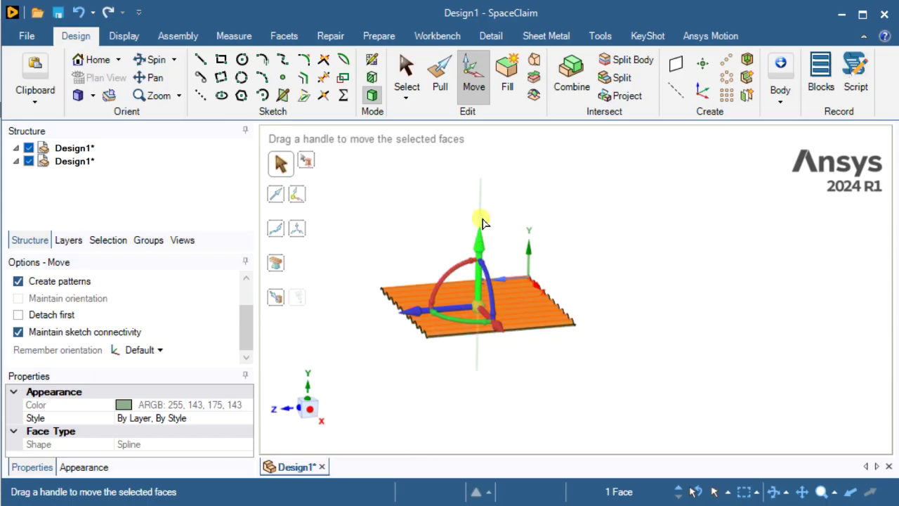
{"action": "left_click_drag", "start_coordinate": [484, 215], "coordinate": [487, 199]}
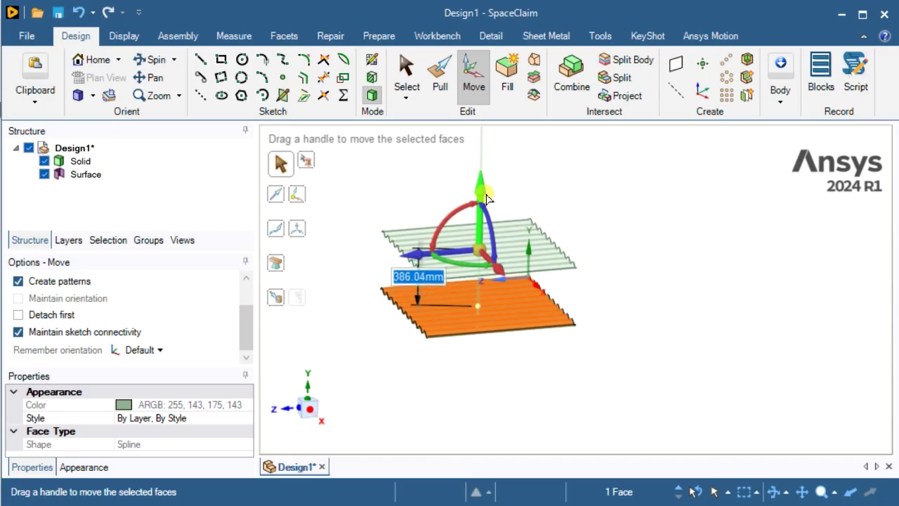
{"action": "type", "text": "200"}
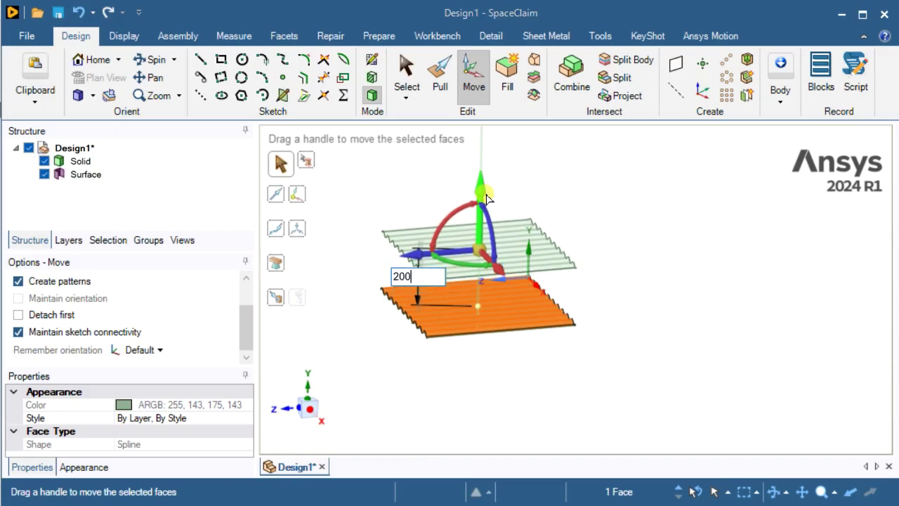
{"action": "key", "text": "Return"}
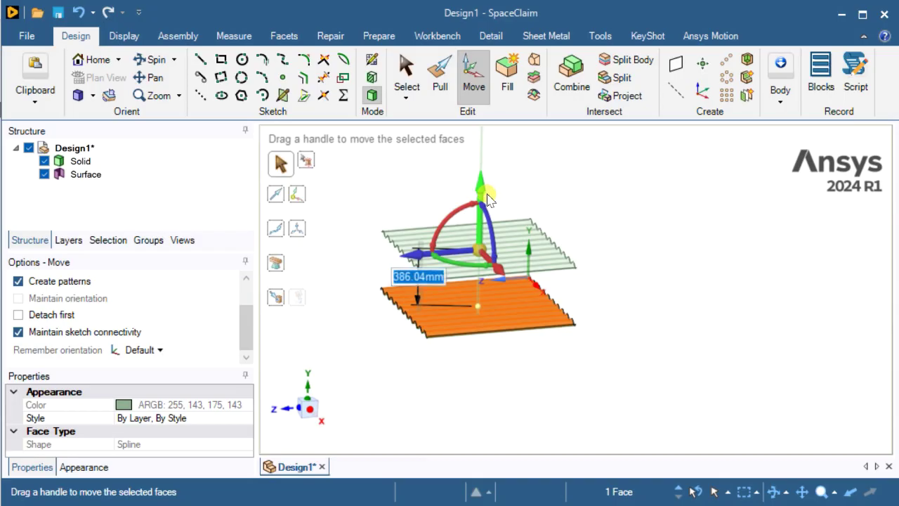
{"action": "key", "text": "ctrl+z"}
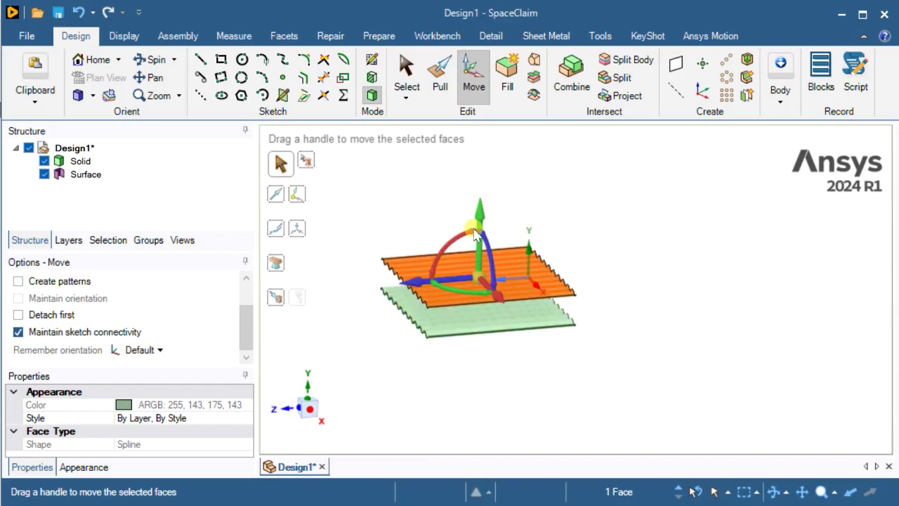
Rotate the copied corrugated surface 90° about the vertical Y axis.
{"action": "left_click_drag", "start_coordinate": [446, 292], "coordinate": [520, 302]}
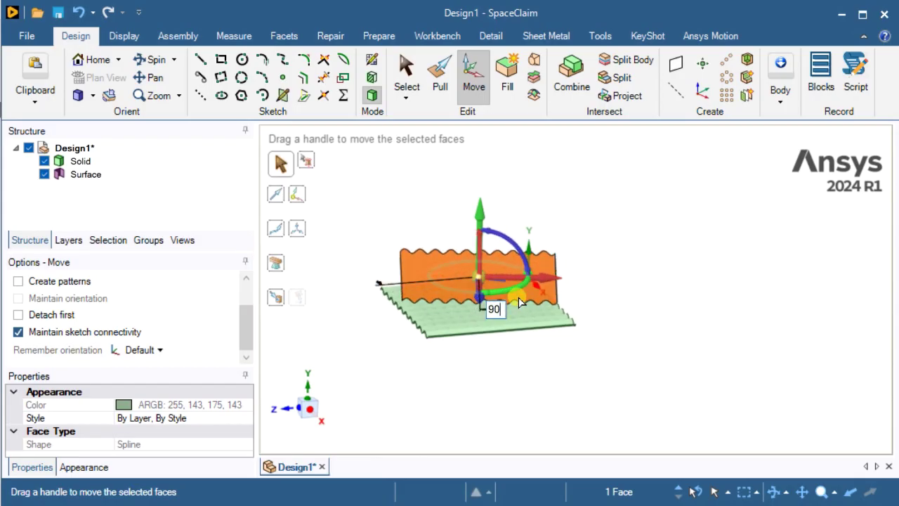
{"action": "type", "text": "90"}
{"action": "key", "text": "Return"}
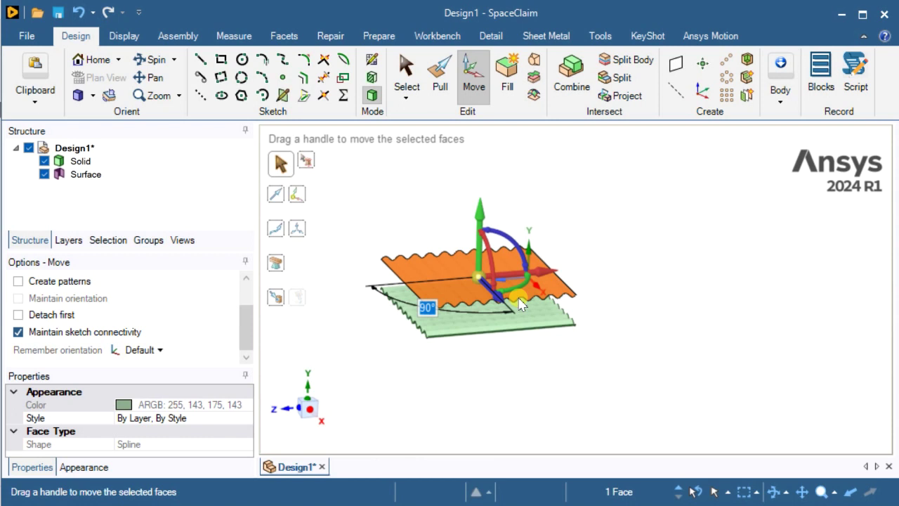
{"action": "left_click", "coordinate": [485, 371]}
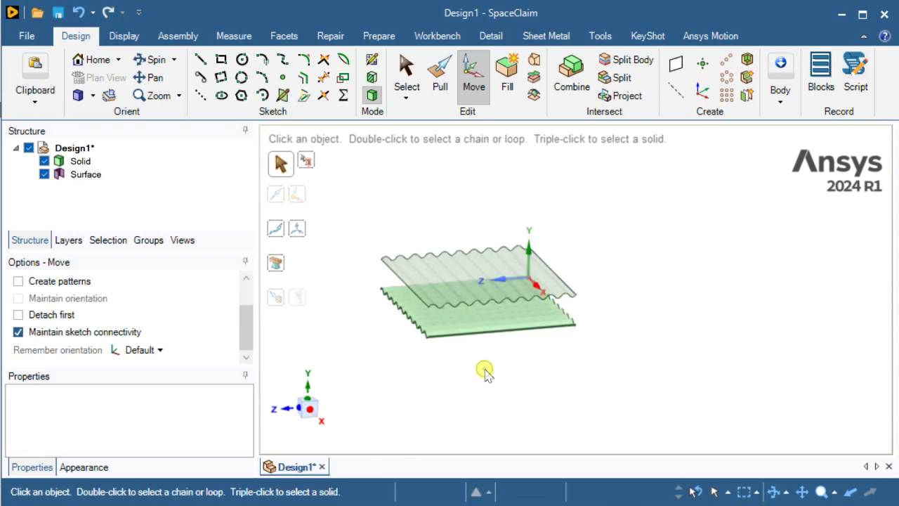
Thicken the copied upper corrugated surface into a solid sheet with the Pull tool.
{"action": "middle_click_drag", "start_coordinate": [513, 366], "coordinate": [634, 386]}
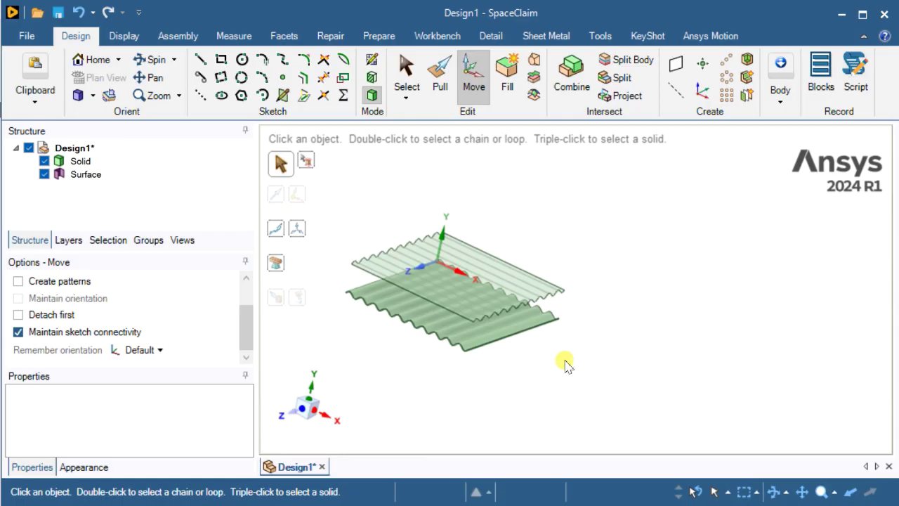
{"action": "scroll", "coordinate": [634, 386], "scroll_direction": "up", "scroll_amount": 6}
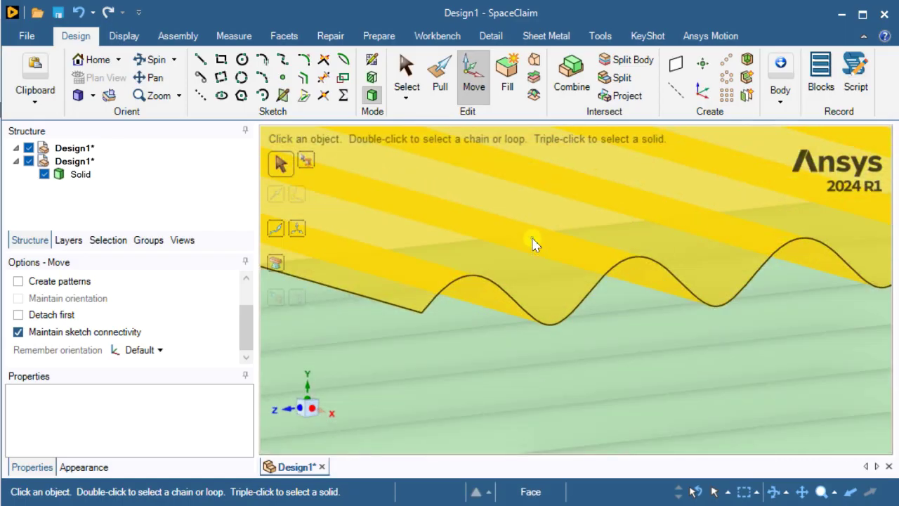
{"action": "left_click", "coordinate": [531, 243]}
{"action": "left_click", "coordinate": [528, 278]}
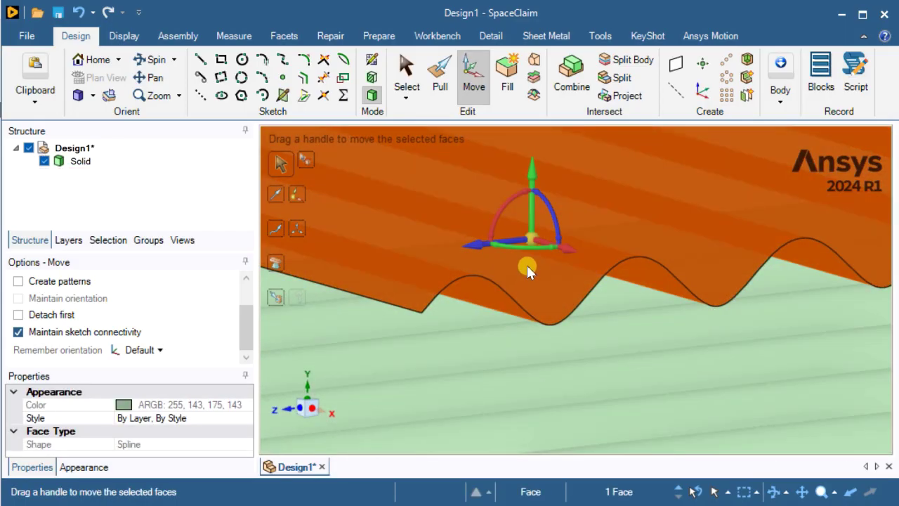
{"action": "left_click", "coordinate": [444, 81]}
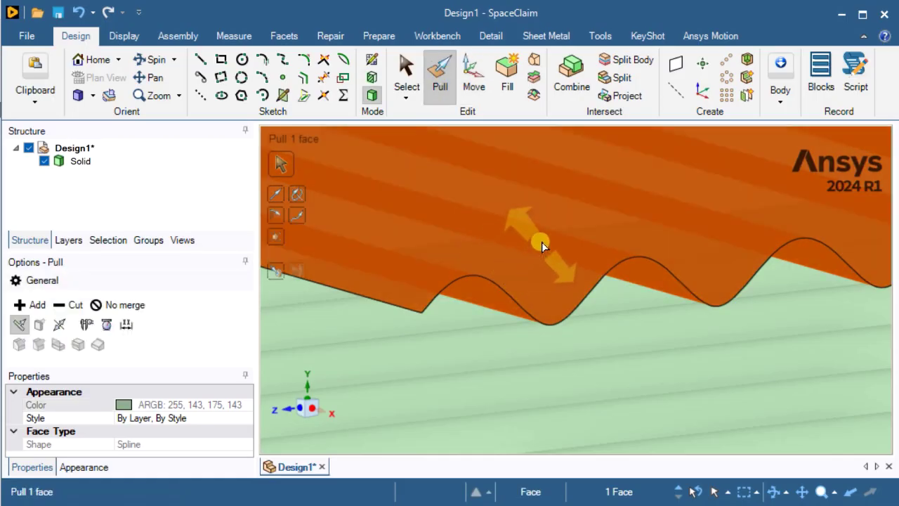
{"action": "left_click_drag", "start_coordinate": [533, 220], "coordinate": [638, 305]}
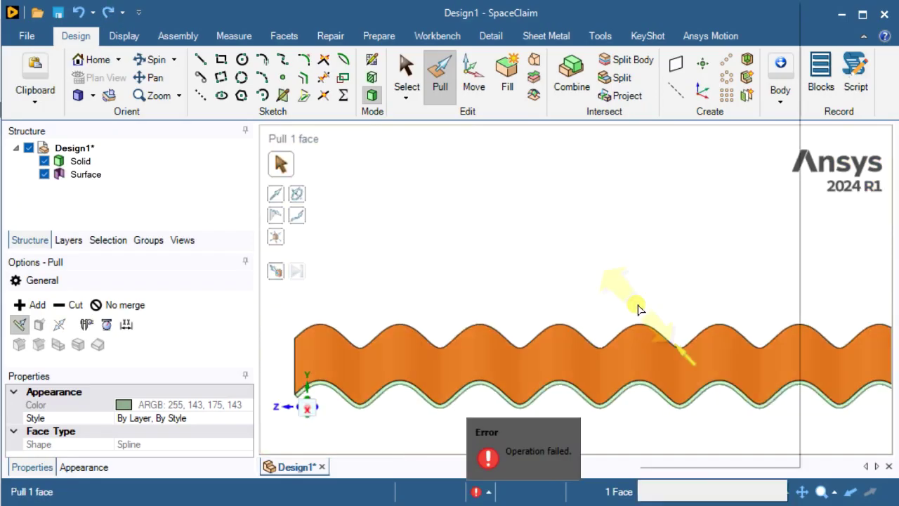
{"action": "key", "text": "s"}
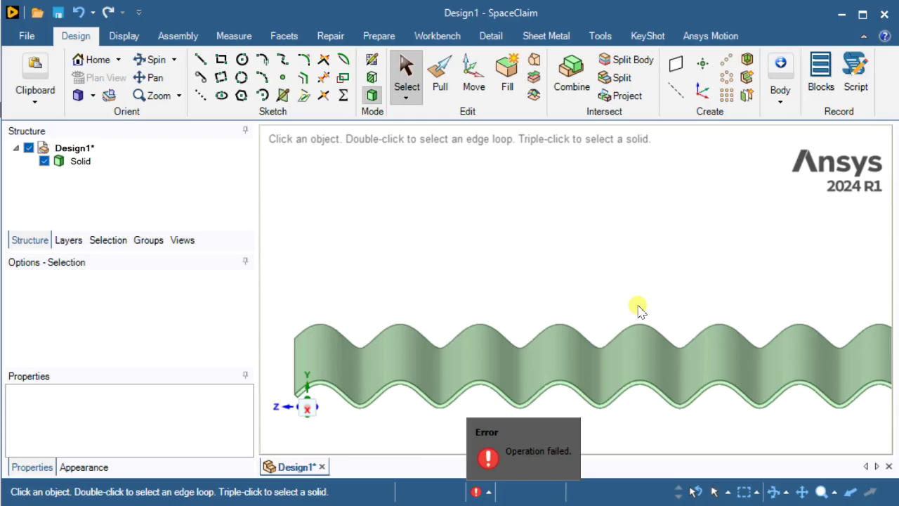
Clear the failed-operation entries from the status history.
{"action": "left_click", "coordinate": [486, 492]}
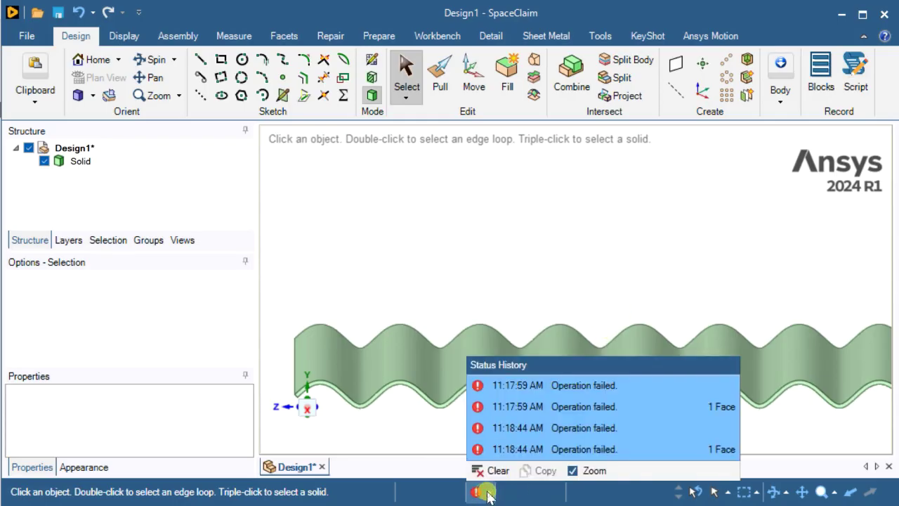
{"action": "left_click", "coordinate": [499, 472]}
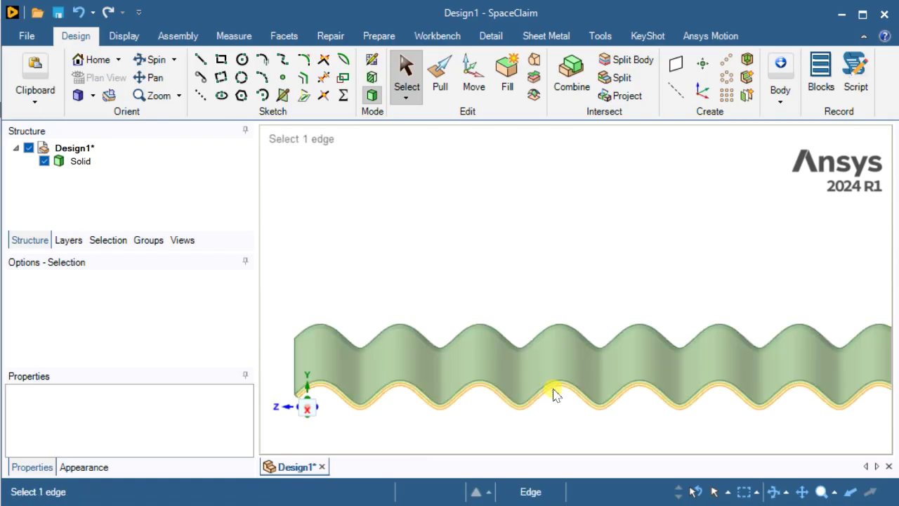
{"action": "key", "text": "Escape"}
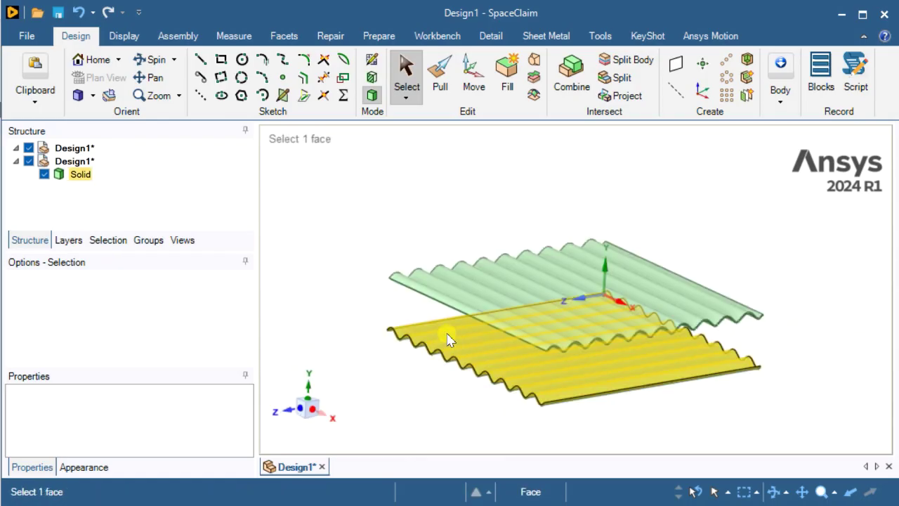
Try to blend between the lower sheet's top face and the upper sheet's underside.
{"action": "left_click", "coordinate": [450, 338]}
{"action": "middle_click_drag", "start_coordinate": [518, 358], "coordinate": [463, 261]}
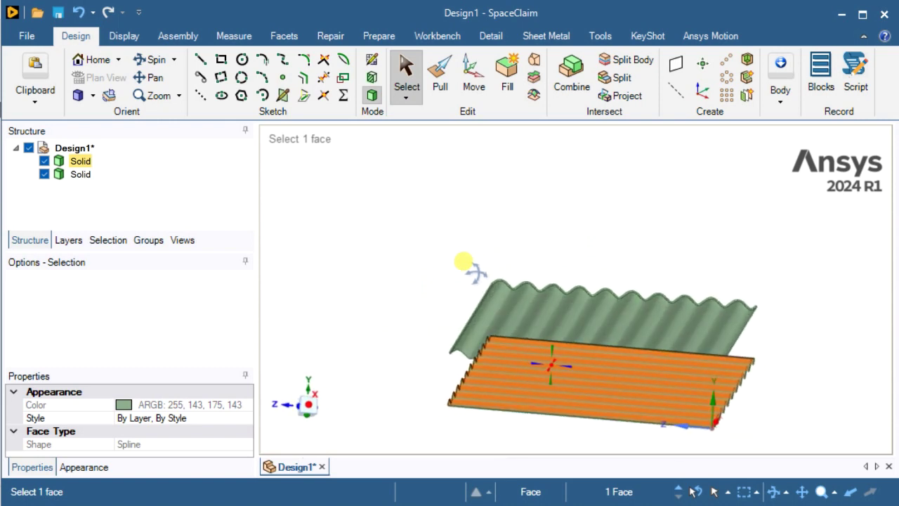
{"action": "left_click", "coordinate": [519, 307], "text": "ctrl"}
{"action": "mouse_move", "coordinate": [594, 245]}
{"action": "middle_mouse_down"}
{"action": "mouse_move", "coordinate": [612, 264]}
{"action": "mouse_move", "coordinate": [632, 317]}
{"action": "mouse_move", "coordinate": [568, 208]}
{"action": "middle_mouse_up"}
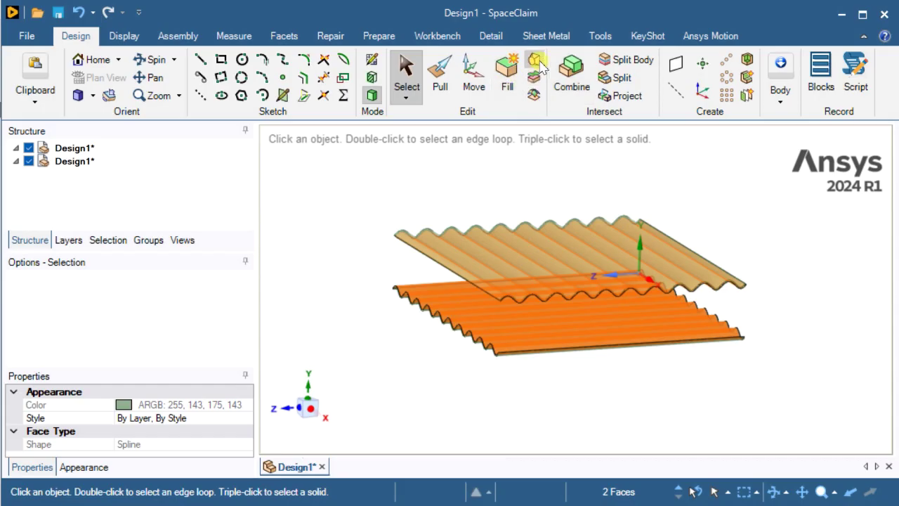
{"action": "left_click", "coordinate": [537, 62]}
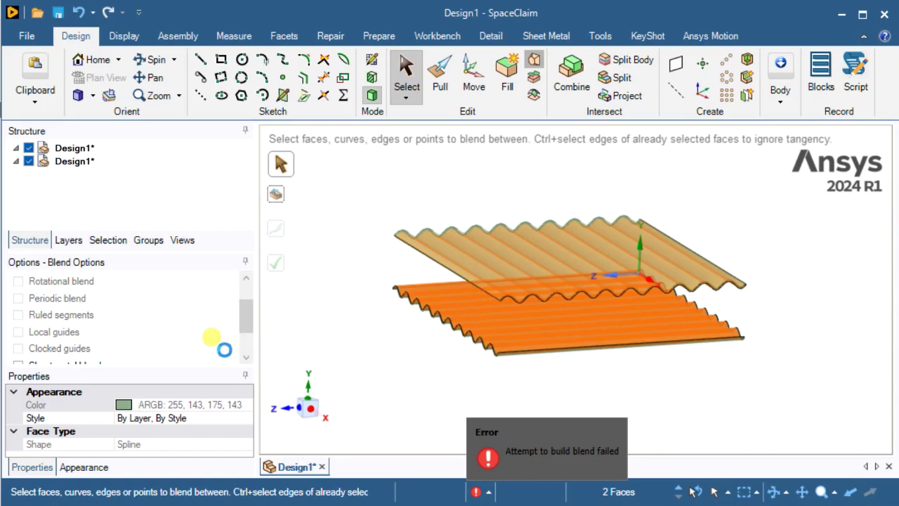
Blend the lower sheet's top face to the upper sheet's underside with Ruled segments enabled, filling the gap as a solid.
{"action": "left_click", "coordinate": [58, 318]}
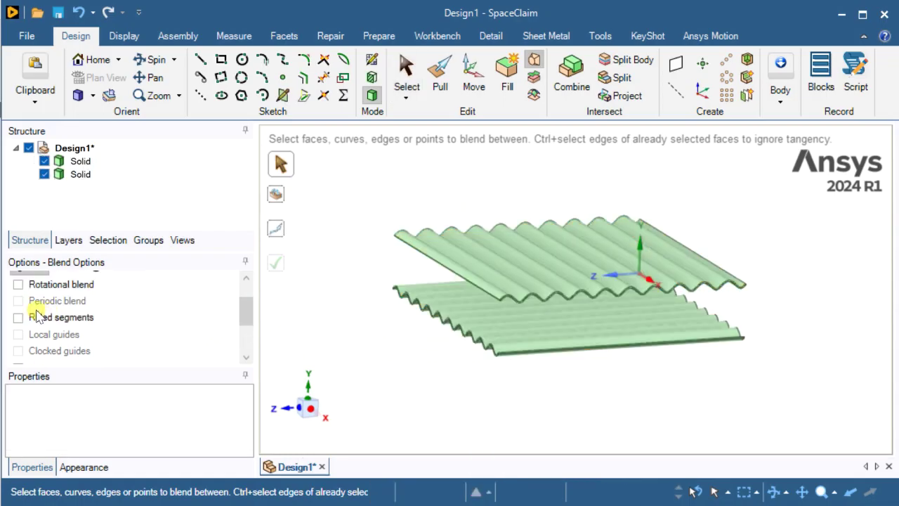
{"action": "left_click", "coordinate": [471, 320]}
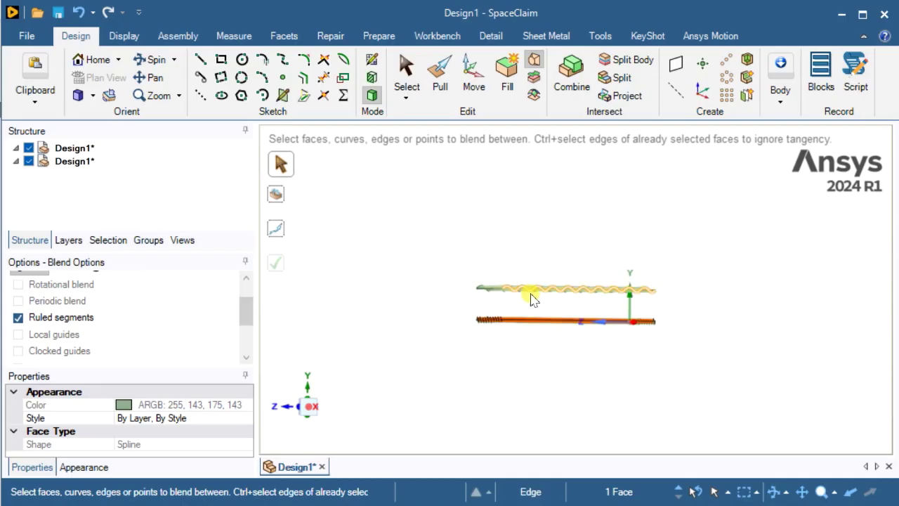
{"action": "scroll", "coordinate": [517, 304], "scroll_direction": "up", "scroll_amount": 5}
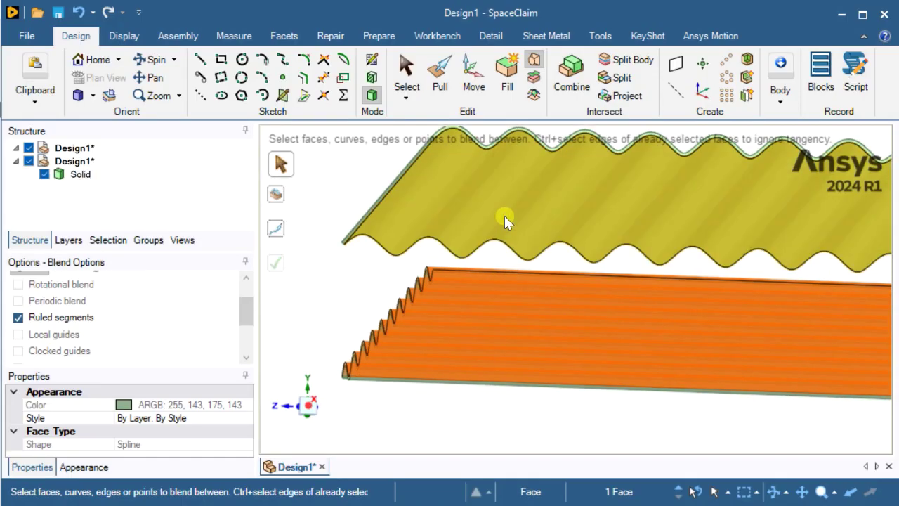
{"action": "left_click", "coordinate": [325, 278], "text": "ctrl"}
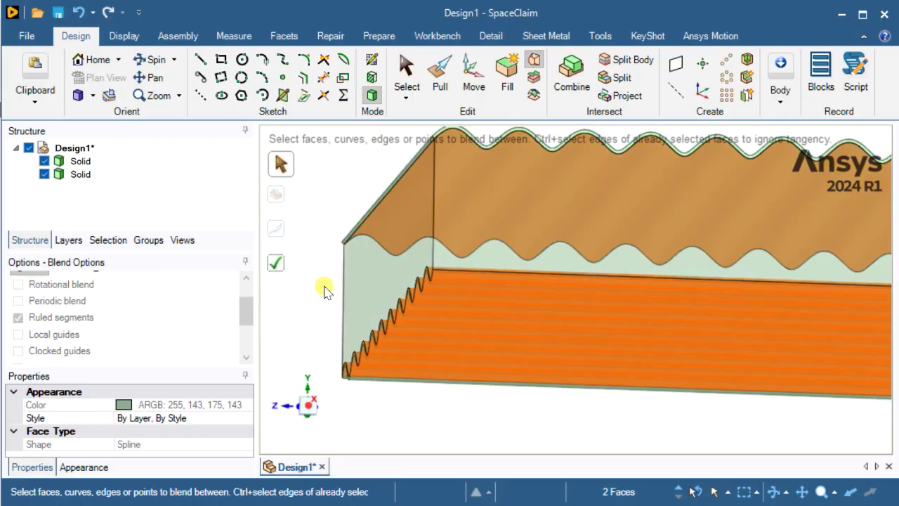
{"action": "middle_click_drag", "start_coordinate": [459, 396], "coordinate": [363, 345]}
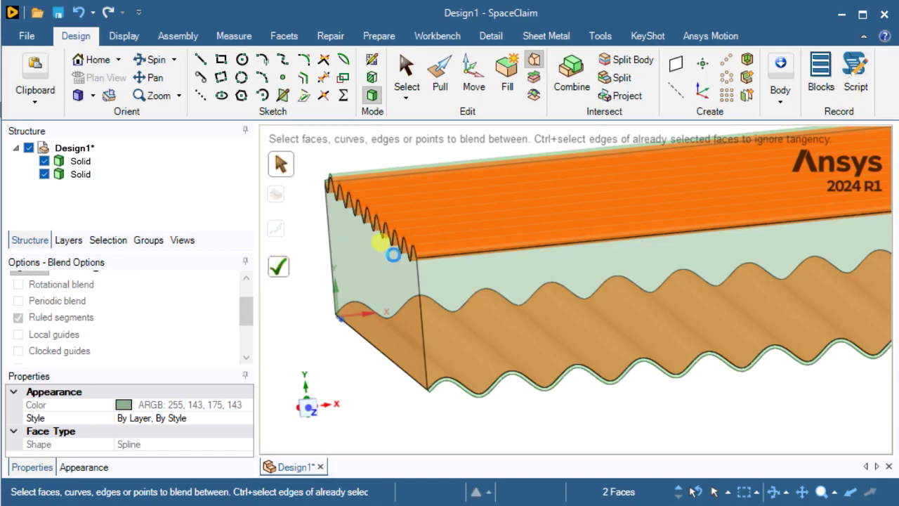
{"action": "left_click", "coordinate": [393, 255]}
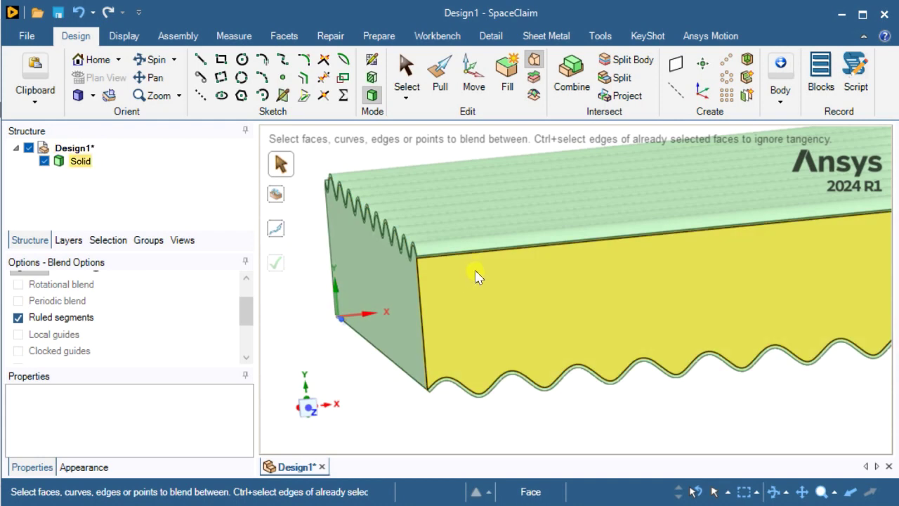
Examine the blended block's side faces, corners and corrugated edges from several angles.
{"action": "middle_click_drag", "start_coordinate": [466, 273], "coordinate": [527, 290]}
{"action": "left_click", "coordinate": [527, 289]}
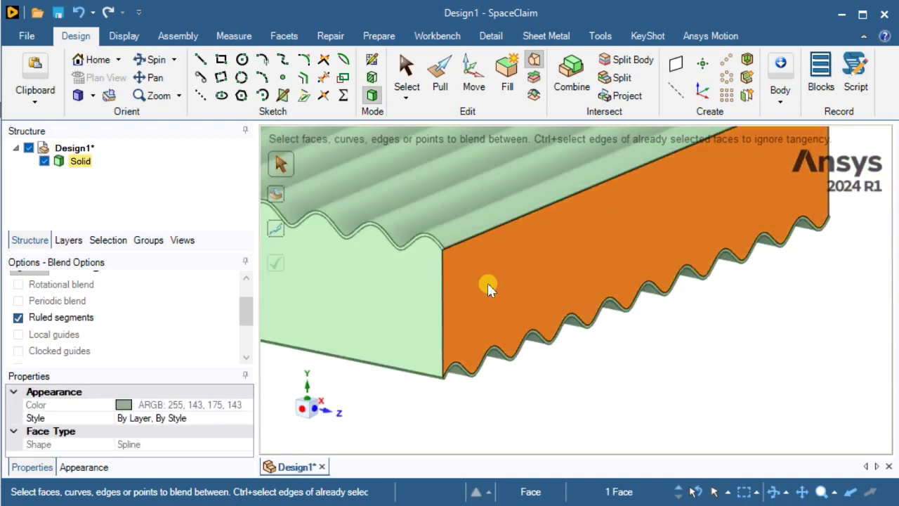
{"action": "scroll", "coordinate": [487, 280], "scroll_direction": "down", "scroll_amount": 4}
{"action": "key", "text": "h"}
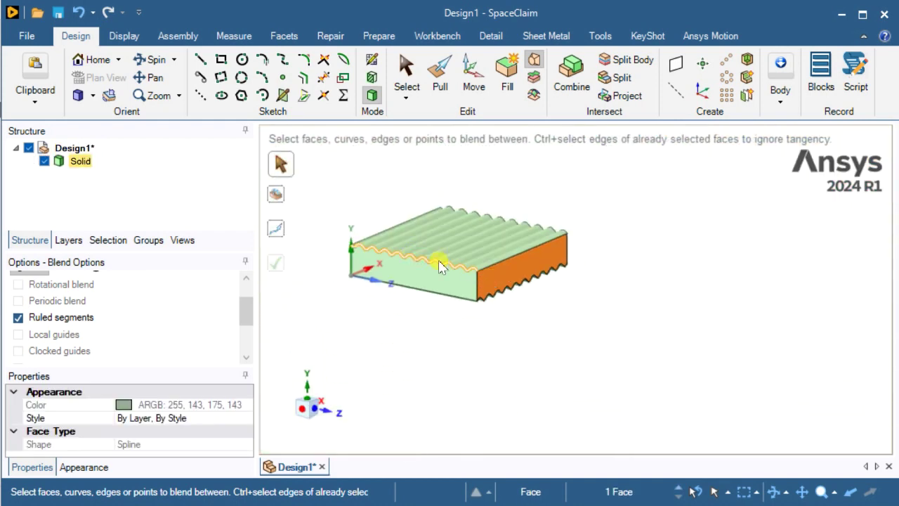
{"action": "scroll", "coordinate": [528, 281], "scroll_direction": "up", "scroll_amount": 3}
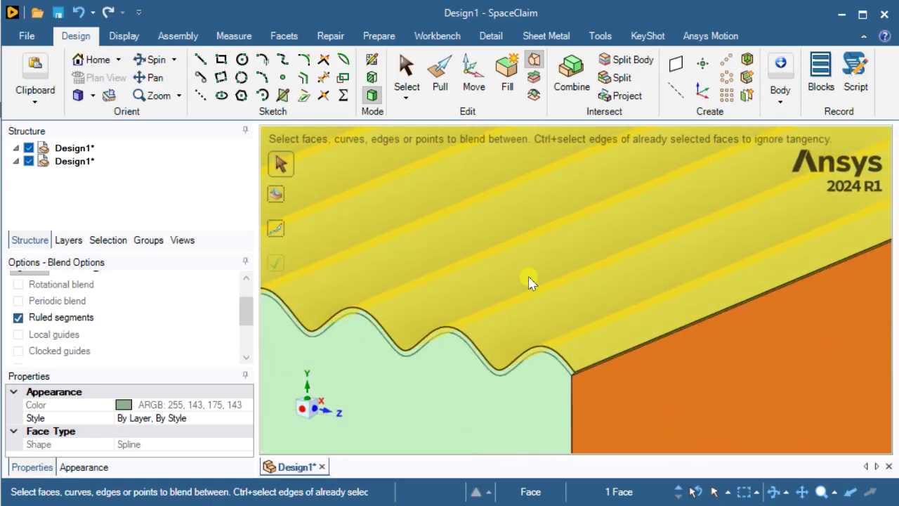
{"action": "scroll", "coordinate": [506, 339], "scroll_direction": "down", "scroll_amount": 5}
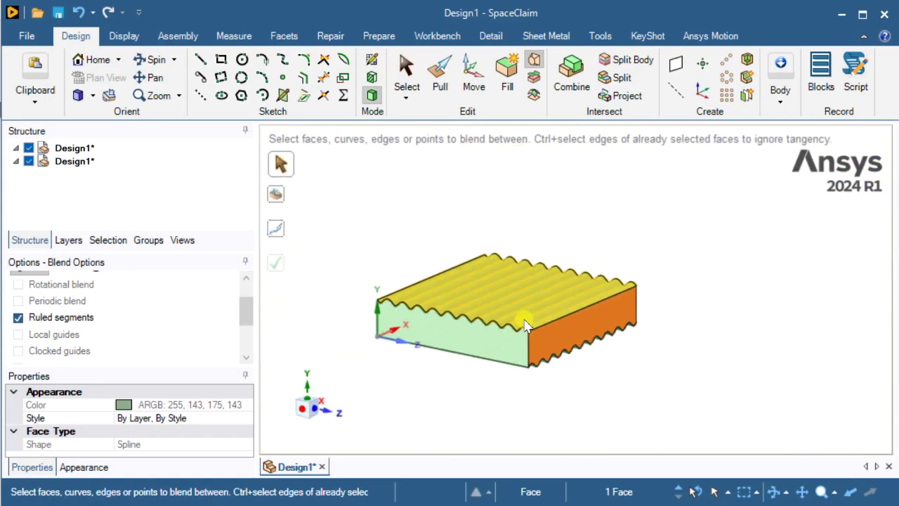
{"action": "left_click", "coordinate": [652, 384]}
{"action": "middle_click_drag", "start_coordinate": [608, 382], "coordinate": [462, 401]}
Rotate the whole corrugated solid 30° about the X axis with the Move tool, with the coordinate system included in the selection.
{"action": "left_click", "coordinate": [309, 413]}
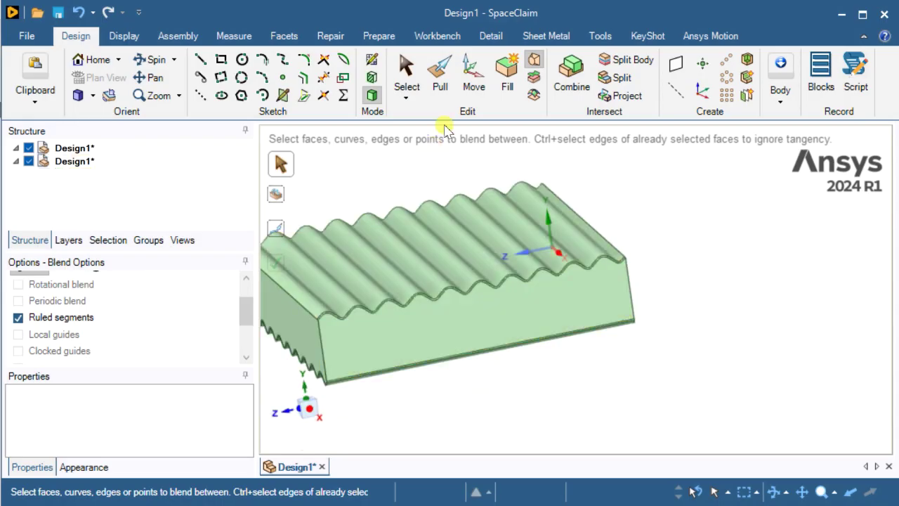
{"action": "left_click", "coordinate": [473, 76]}
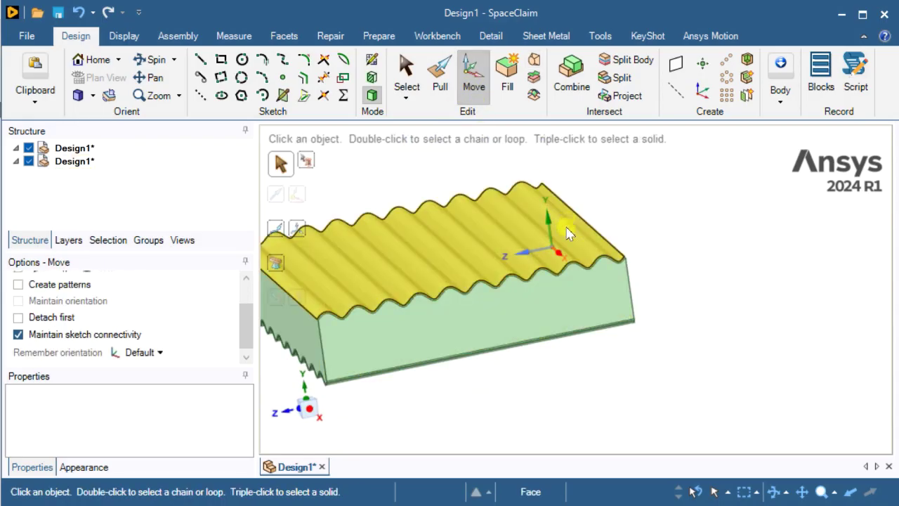
{"action": "scroll", "coordinate": [666, 283], "scroll_direction": "up", "scroll_amount": 3}
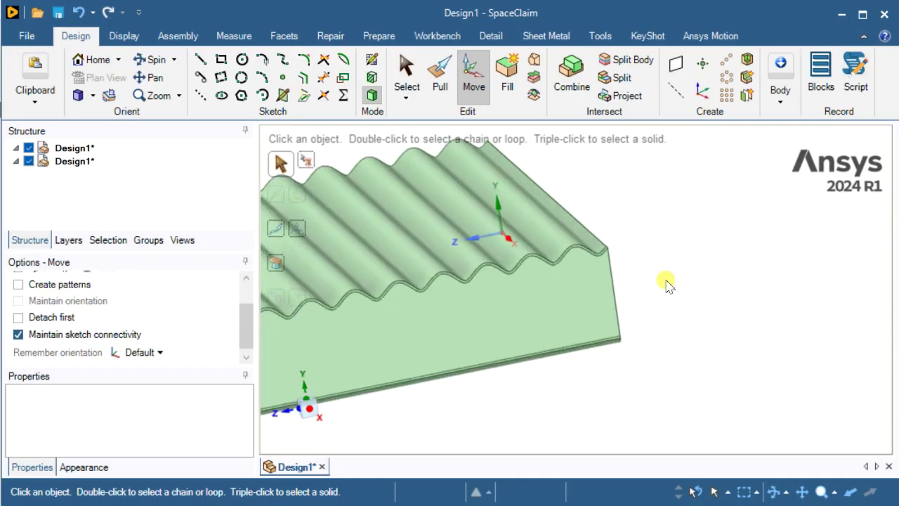
{"action": "scroll", "coordinate": [665, 283], "scroll_direction": "down", "scroll_amount": 5}
{"action": "scroll", "coordinate": [666, 283], "scroll_direction": "down", "scroll_amount": 2}
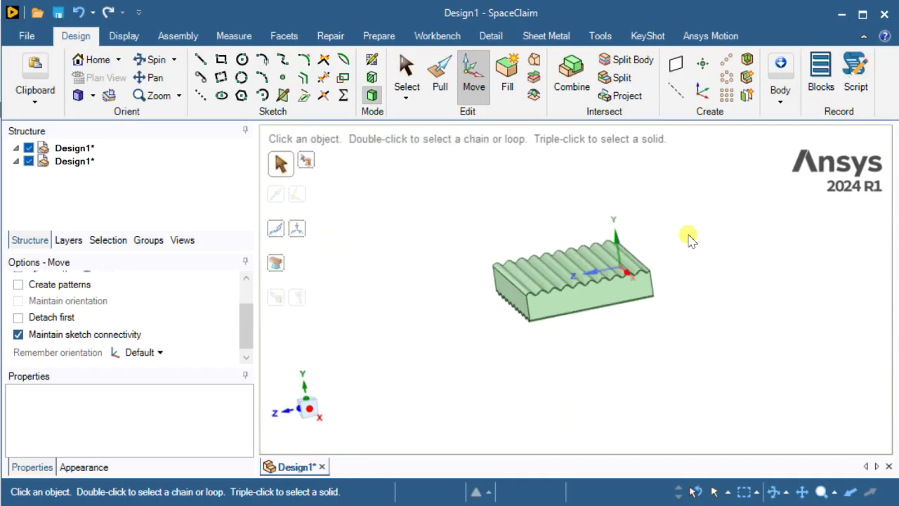
{"action": "mouse_move", "coordinate": [458, 200]}
{"action": "left_mouse_down"}
{"action": "mouse_move", "coordinate": [706, 322]}
{"action": "mouse_move", "coordinate": [707, 338]}
{"action": "left_mouse_up"}
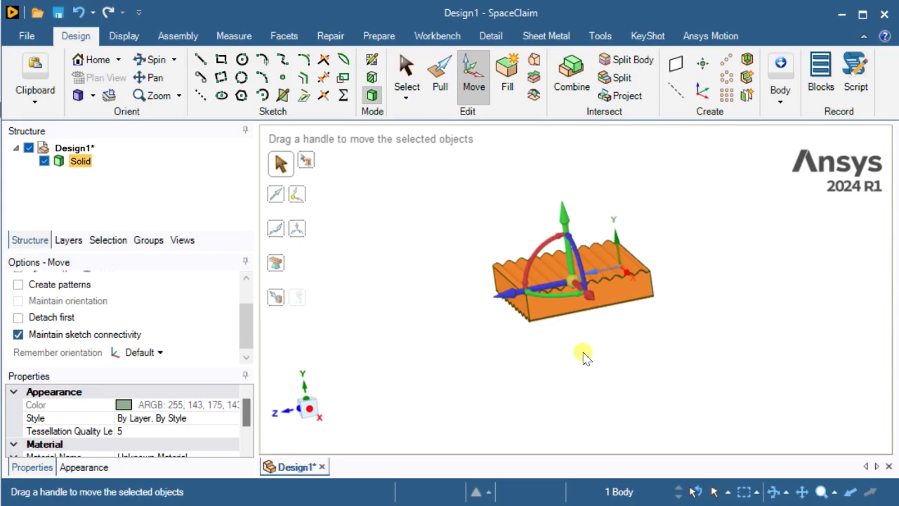
{"action": "mouse_move", "coordinate": [576, 357]}
{"action": "middle_mouse_down"}
{"action": "mouse_move", "coordinate": [548, 351]}
{"action": "mouse_move", "coordinate": [497, 261]}
{"action": "mouse_move", "coordinate": [538, 344]}
{"action": "mouse_move", "coordinate": [558, 361]}
{"action": "mouse_move", "coordinate": [582, 281]}
{"action": "middle_mouse_up"}
{"action": "scroll", "coordinate": [584, 280], "scroll_direction": "down", "scroll_amount": 3}
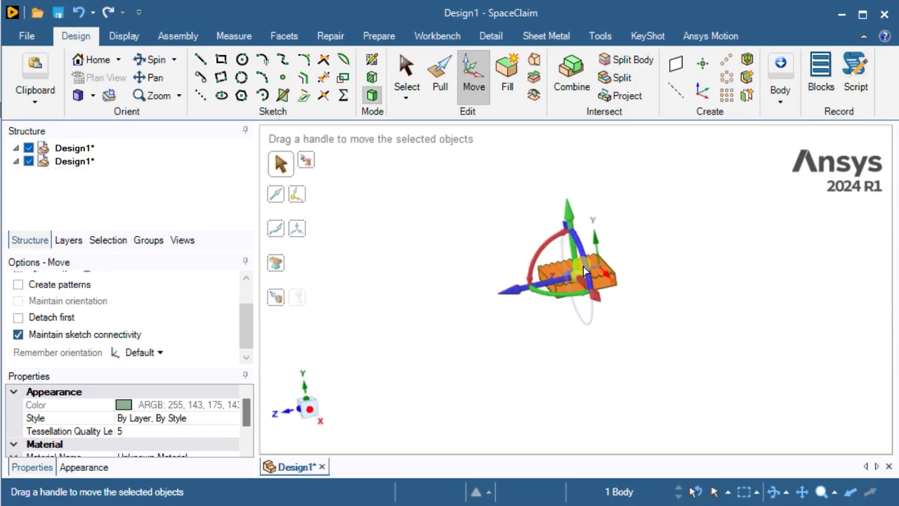
{"action": "scroll", "coordinate": [583, 269], "scroll_direction": "up", "scroll_amount": 4}
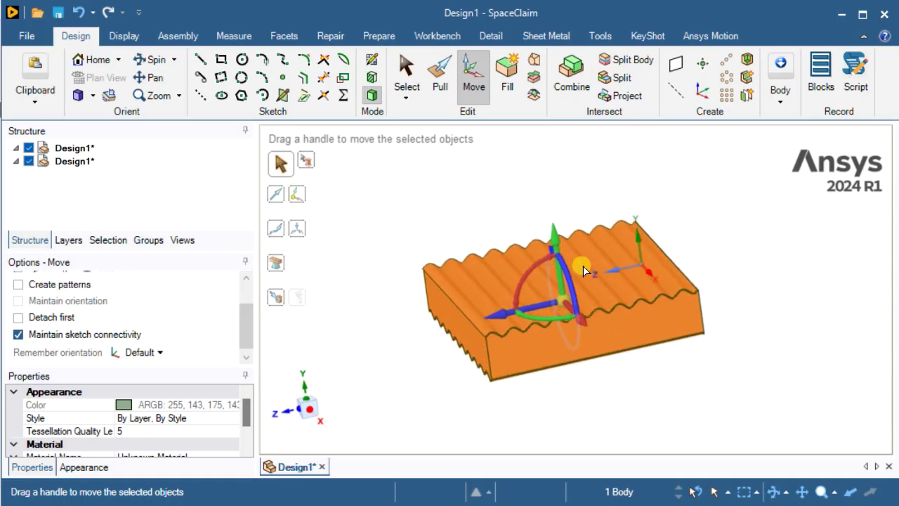
{"action": "mouse_move", "coordinate": [583, 268]}
{"action": "middle_mouse_down"}
{"action": "mouse_move", "coordinate": [714, 296]}
{"action": "mouse_move", "coordinate": [760, 281]}
{"action": "middle_mouse_up"}
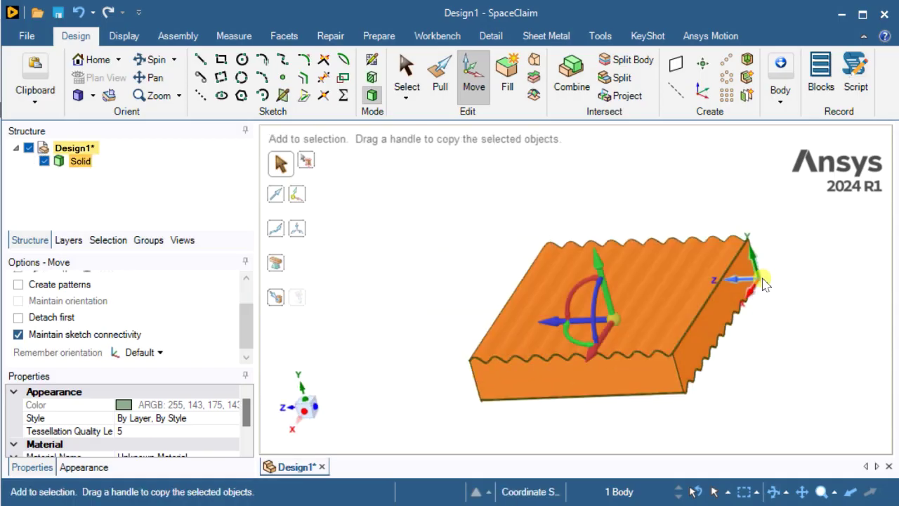
{"action": "left_click", "coordinate": [764, 281], "text": "ctrl"}
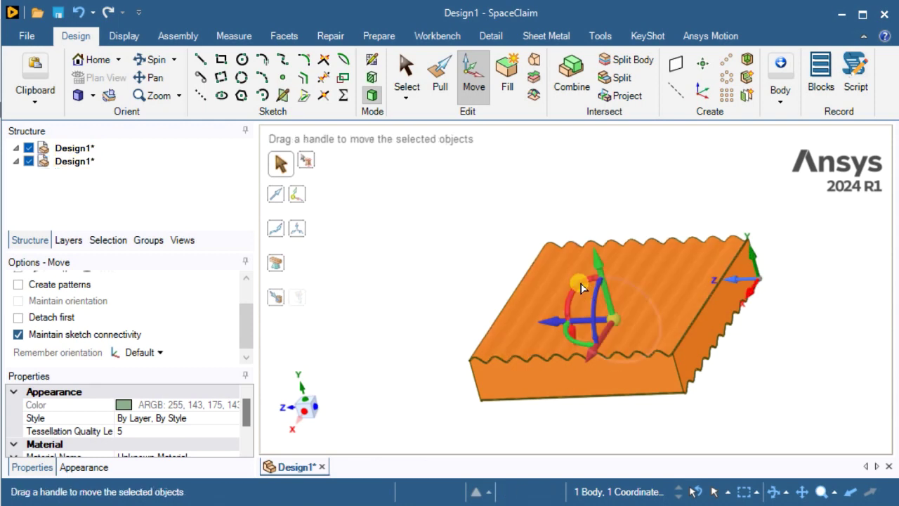
{"action": "left_click_drag", "start_coordinate": [580, 287], "coordinate": [450, 232]}
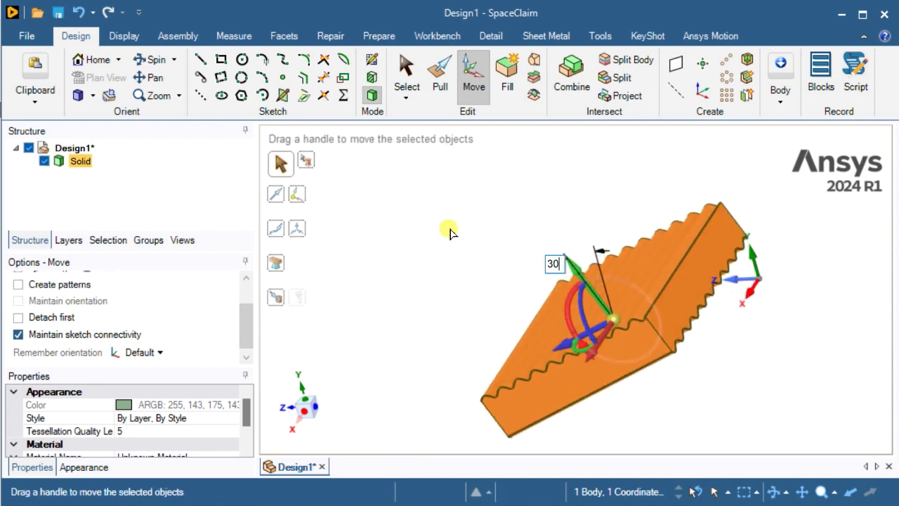
{"action": "type", "text": "30"}
{"action": "key", "text": "Return"}
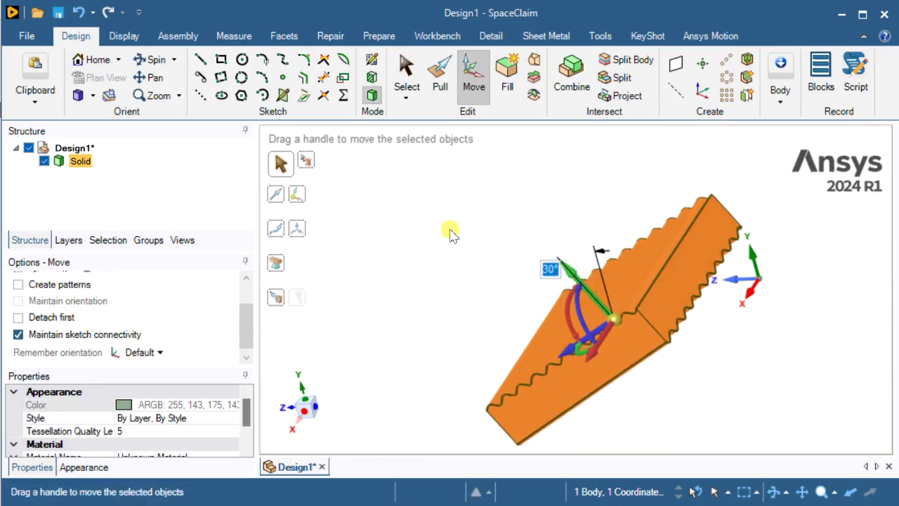
{"action": "left_click", "coordinate": [414, 288]}
Exit SpaceClaim and save the changes to Design1.
{"action": "middle_click_drag", "start_coordinate": [466, 324], "coordinate": [561, 223]}
{"action": "left_click", "coordinate": [308, 407]}
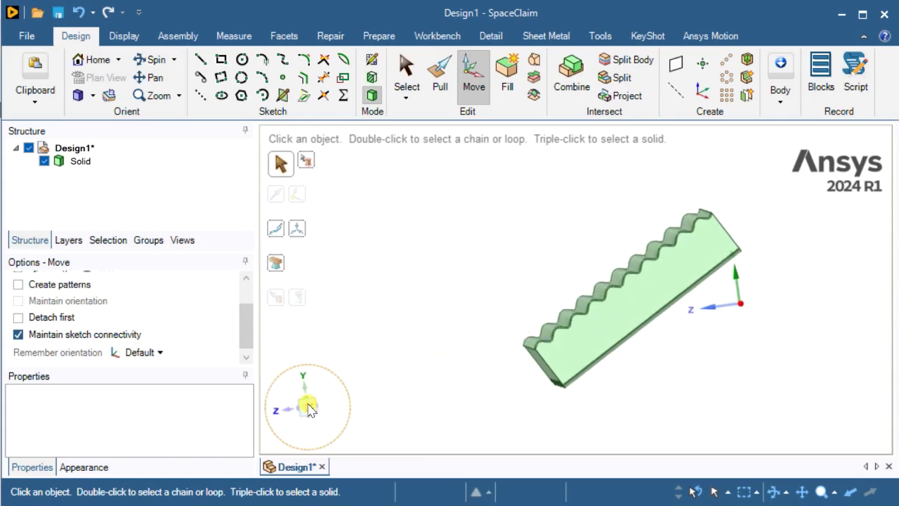
{"action": "middle_click_drag", "start_coordinate": [648, 351], "coordinate": [804, 97]}
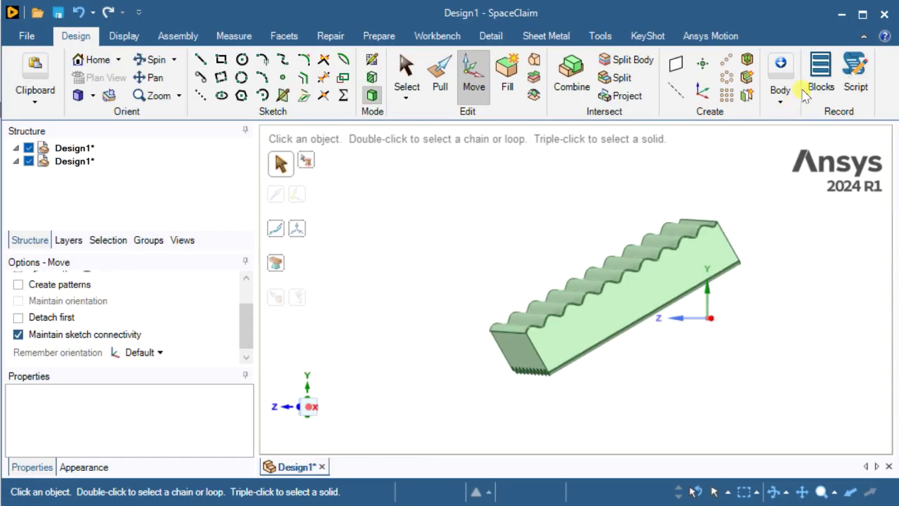
{"action": "left_click", "coordinate": [28, 36]}
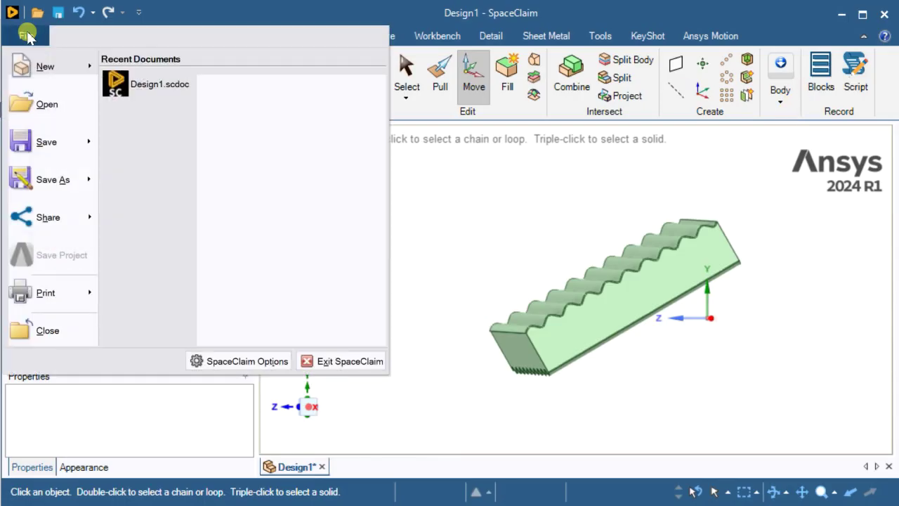
{"action": "left_click", "coordinate": [334, 370]}
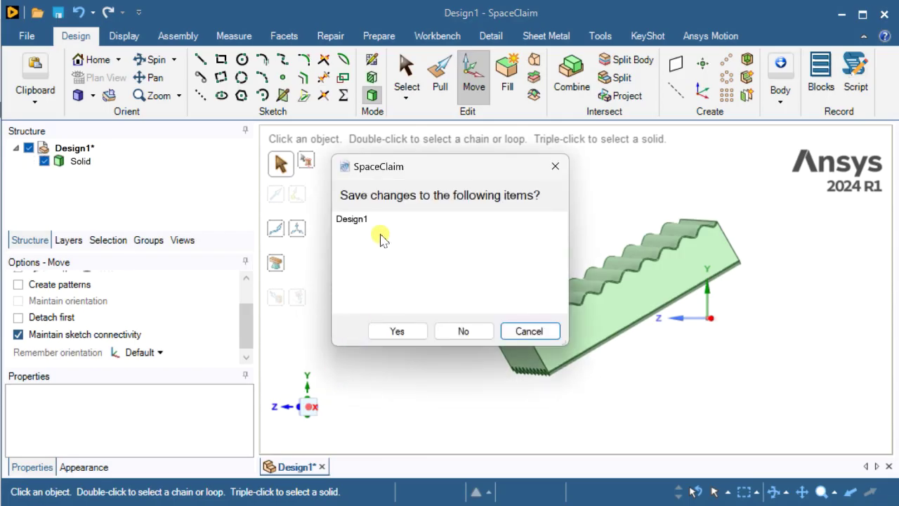
{"action": "left_click", "coordinate": [400, 333]}
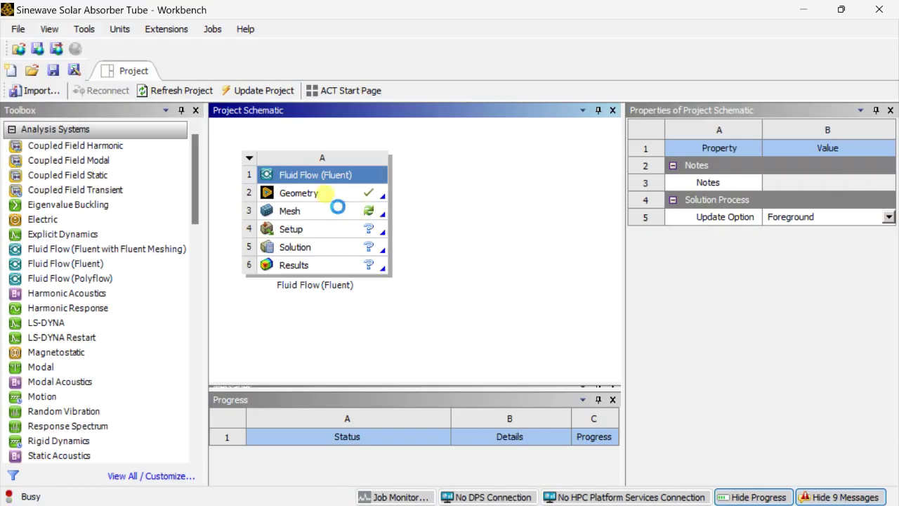
Open the Mesh cell of the Fluid Flow (Fluent) system for editing in Ansys Meshing.
{"action": "left_click", "coordinate": [338, 209]}
{"action": "right_click", "coordinate": [338, 211]}
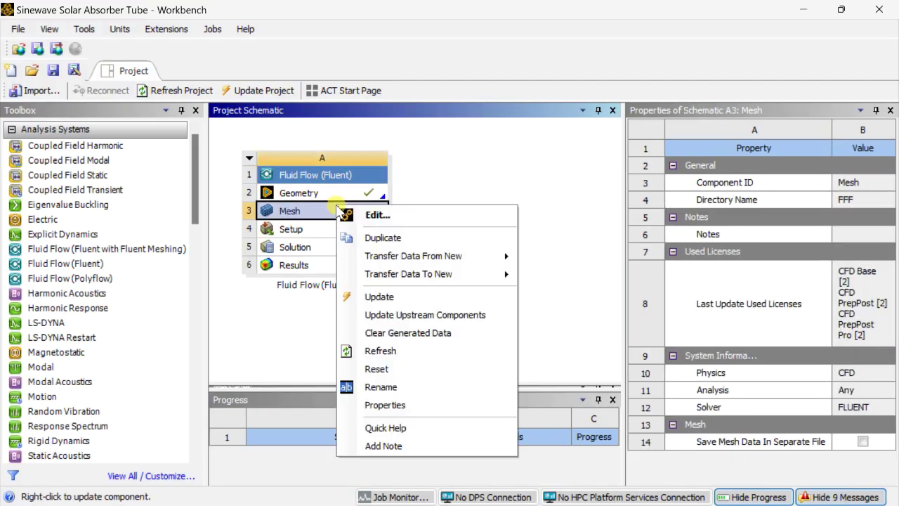
{"action": "left_click", "coordinate": [401, 212]}
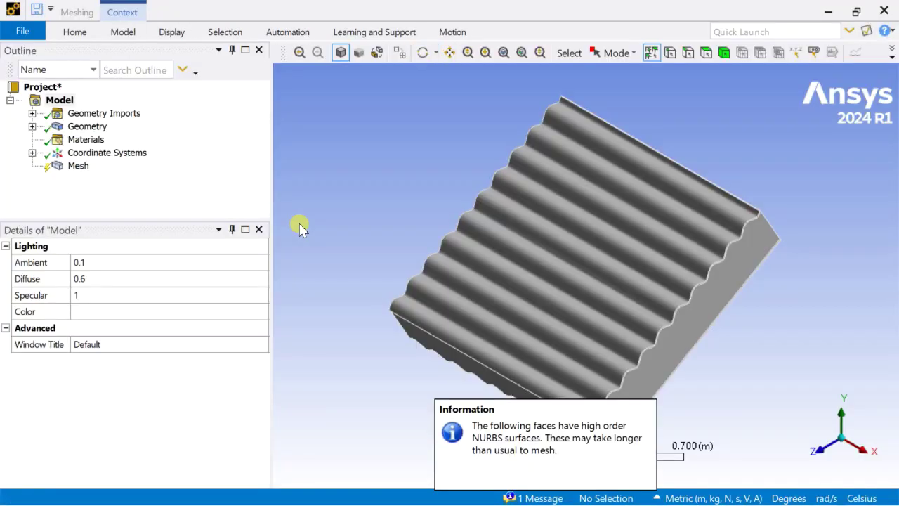
Enable adaptive sizing with resolution 7 in the mesh settings and generate the mesh.
{"action": "left_click", "coordinate": [76, 169]}
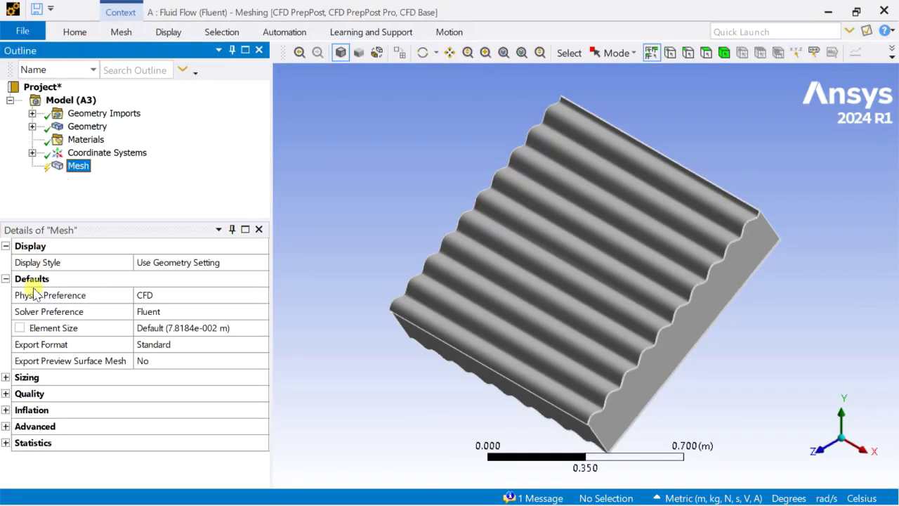
{"action": "left_click", "coordinate": [6, 378]}
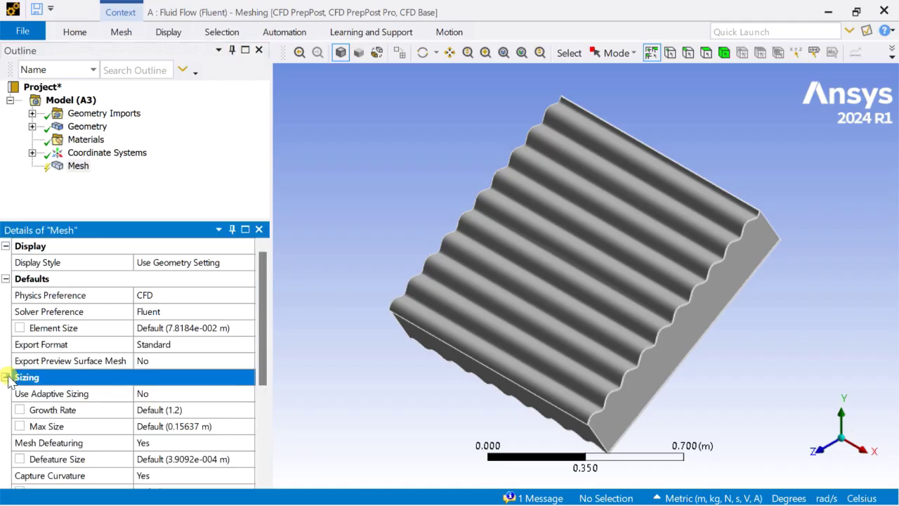
{"action": "left_click", "coordinate": [176, 394]}
{"action": "left_click", "coordinate": [246, 396]}
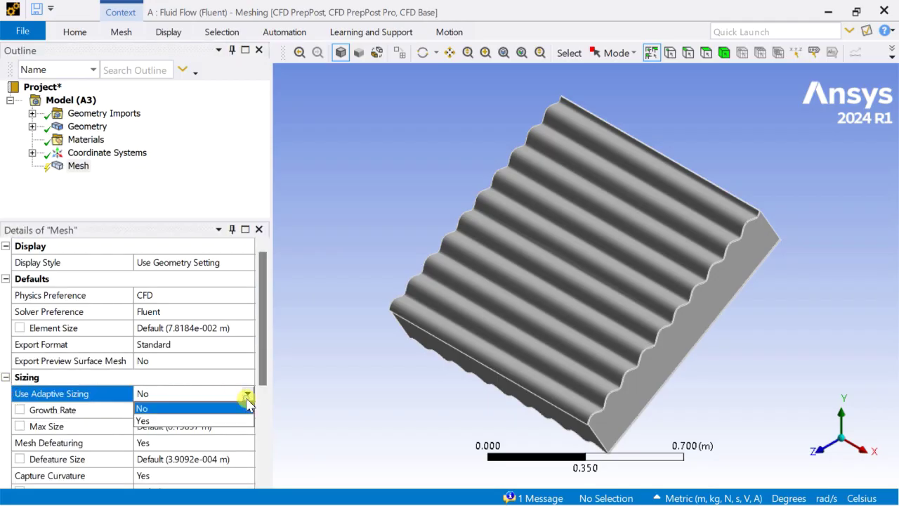
{"action": "left_click", "coordinate": [223, 417]}
{"action": "left_click", "coordinate": [222, 414]}
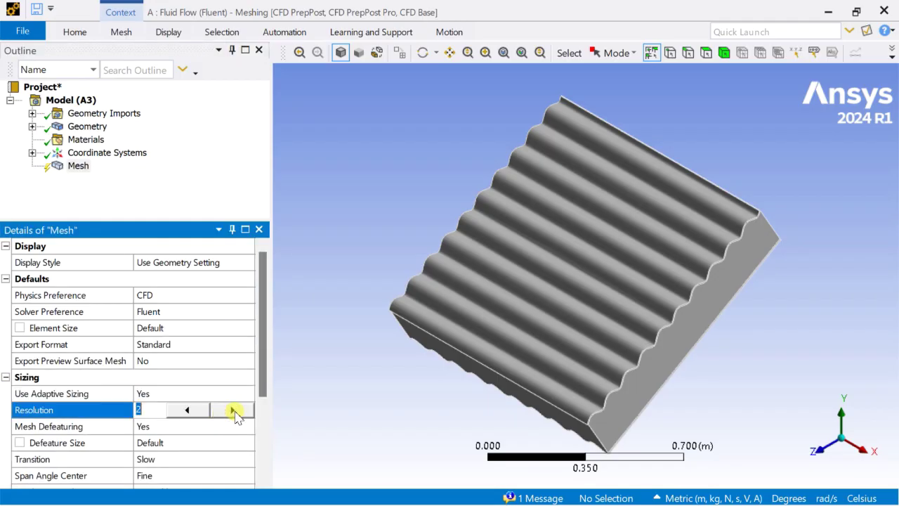
{"action": "left_click", "coordinate": [322, 227]}
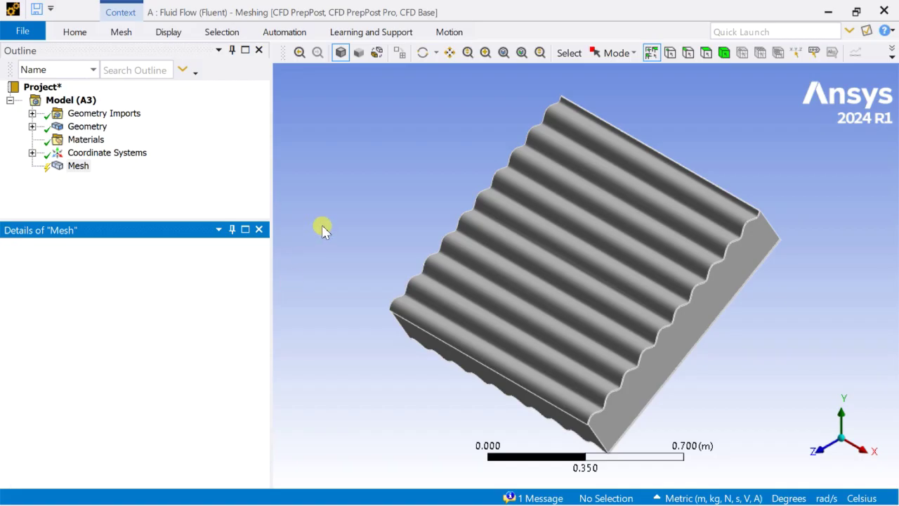
{"action": "right_click", "coordinate": [75, 173]}
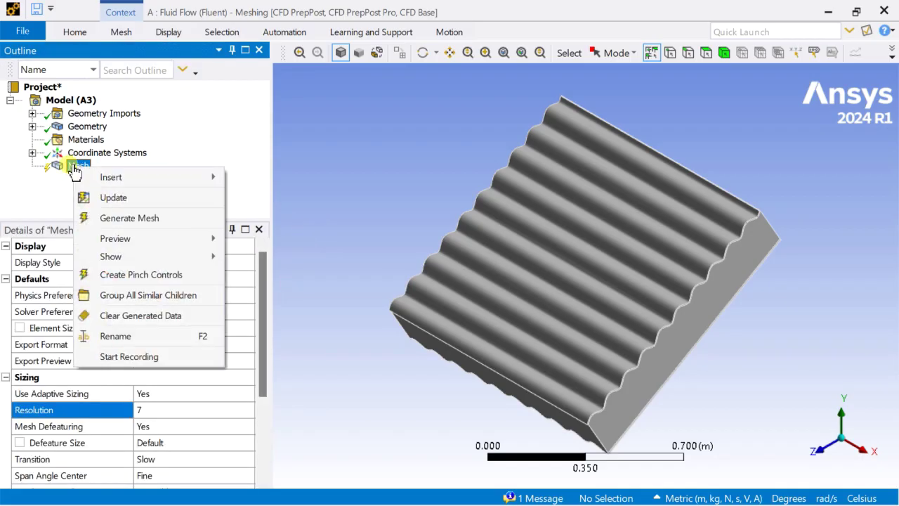
{"action": "left_click", "coordinate": [113, 224]}
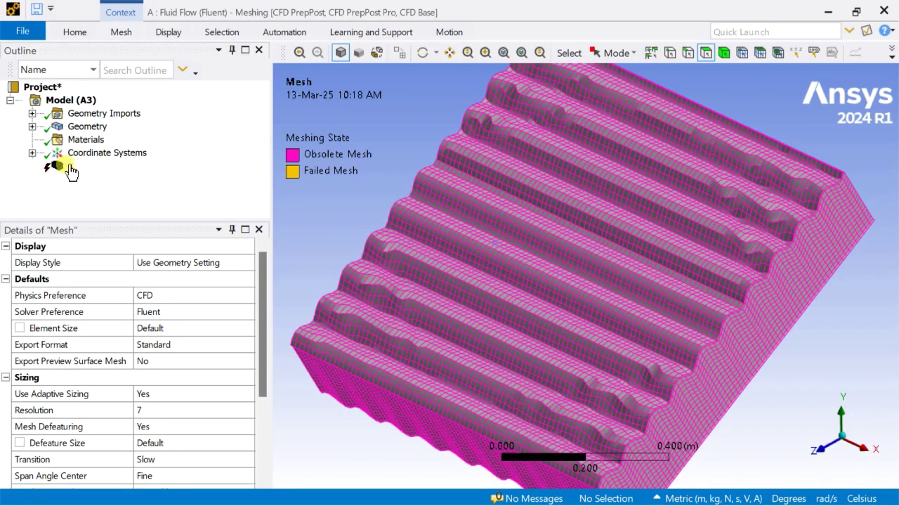
Insert a Refinement control of level 1 on the block's upper corrugated face.
{"action": "right_click", "coordinate": [71, 169]}
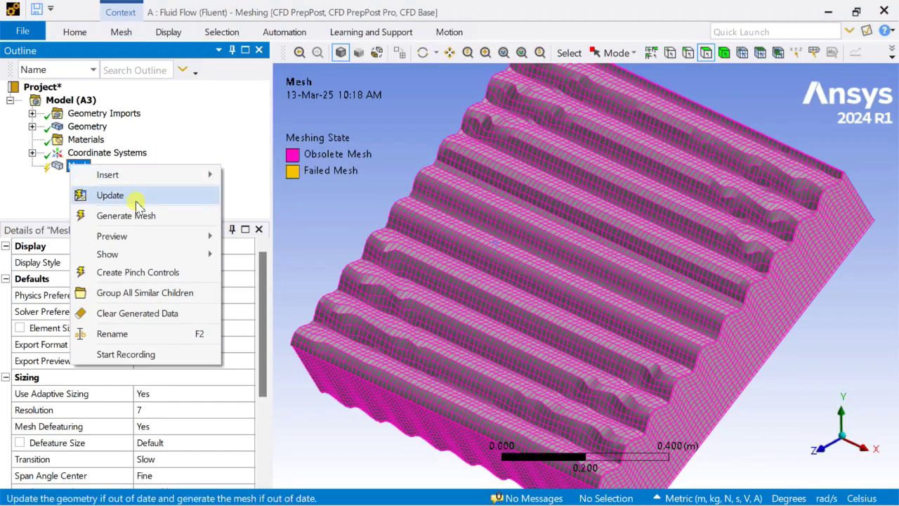
{"action": "mouse_move", "coordinate": [185, 175]}
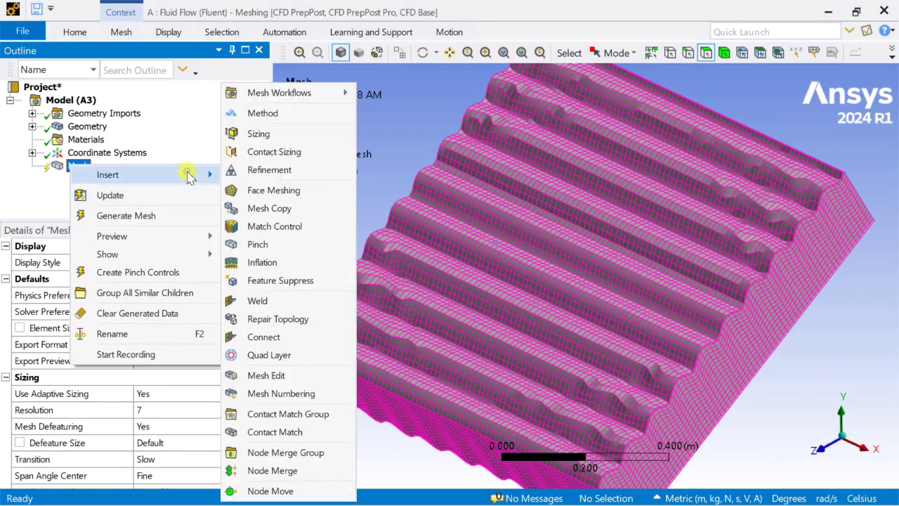
{"action": "left_click", "coordinate": [302, 170]}
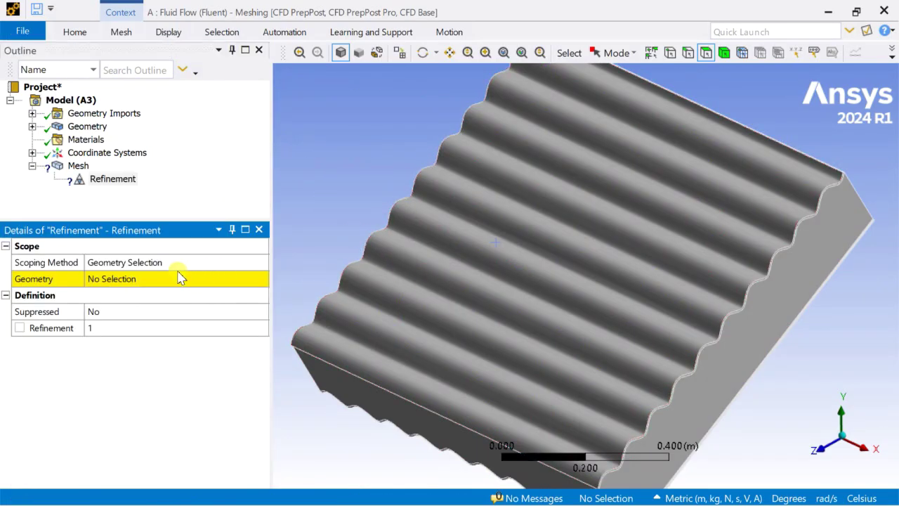
{"action": "left_click", "coordinate": [178, 279]}
{"action": "left_click", "coordinate": [481, 296]}
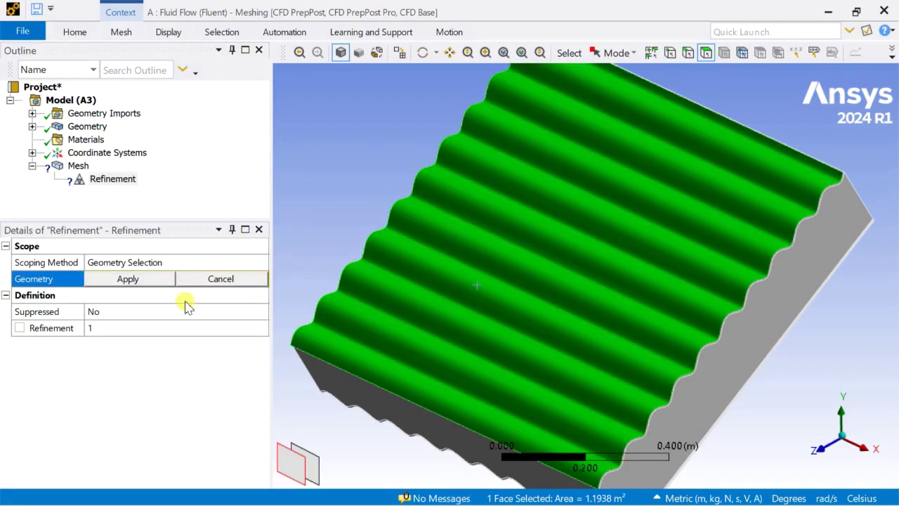
{"action": "left_click", "coordinate": [150, 281]}
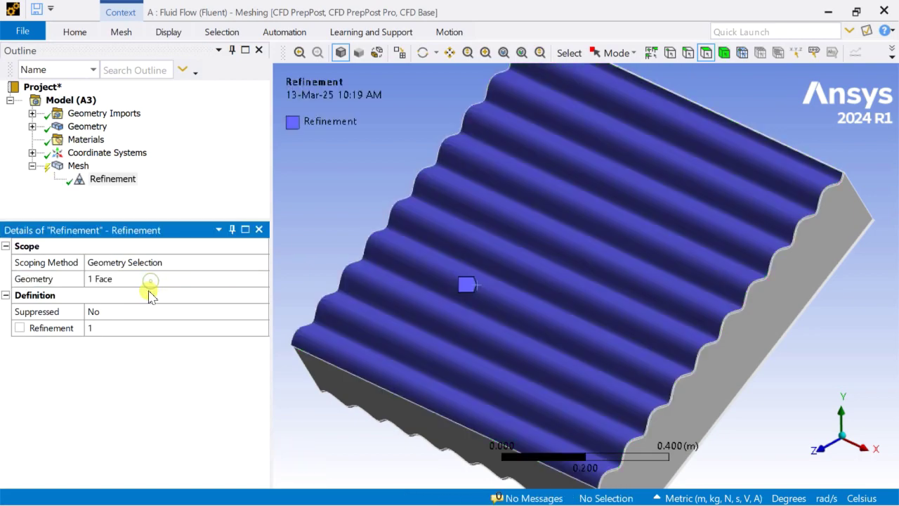
Regenerate the mesh with the refinement applied and inspect the elements on the corrugated face.
{"action": "left_click", "coordinate": [75, 166]}
{"action": "right_click", "coordinate": [75, 166]}
{"action": "left_click", "coordinate": [105, 214]}
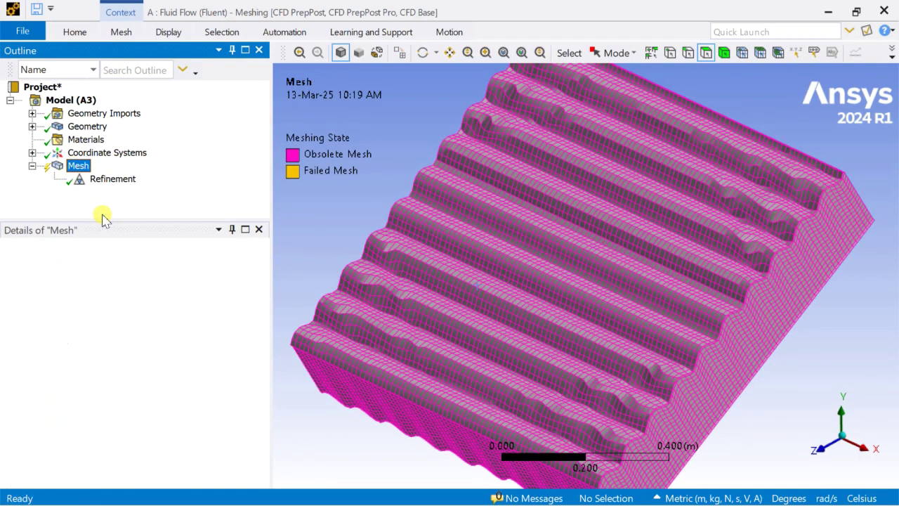
{"action": "middle_click_drag", "start_coordinate": [533, 295], "coordinate": [712, 333]}
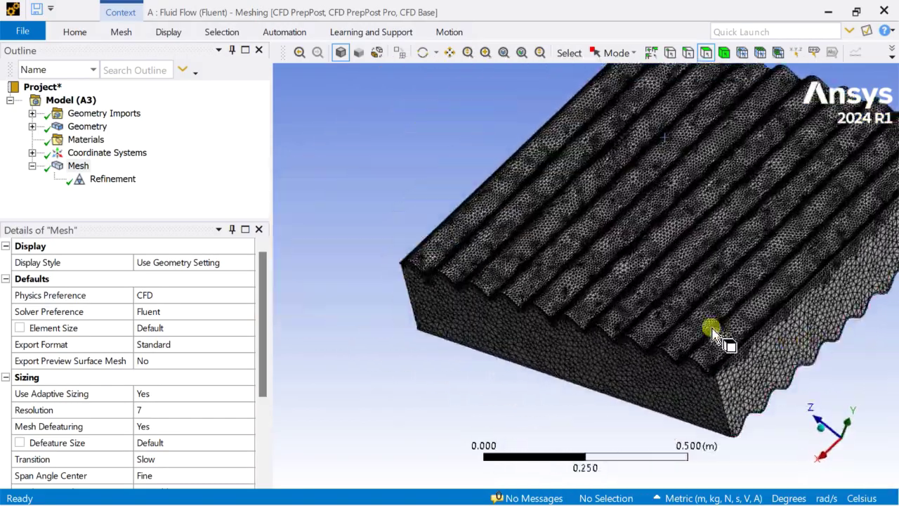
{"action": "scroll", "coordinate": [712, 332], "scroll_direction": "up", "scroll_amount": 5}
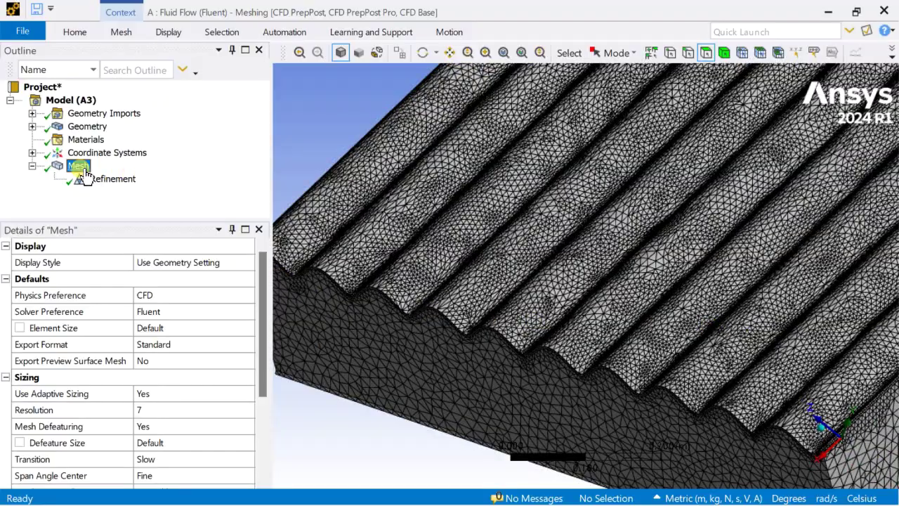
Insert a Face Meshing control scoped to both the upper and lower corrugated faces of the block.
{"action": "right_click", "coordinate": [83, 174]}
{"action": "mouse_move", "coordinate": [116, 179]}
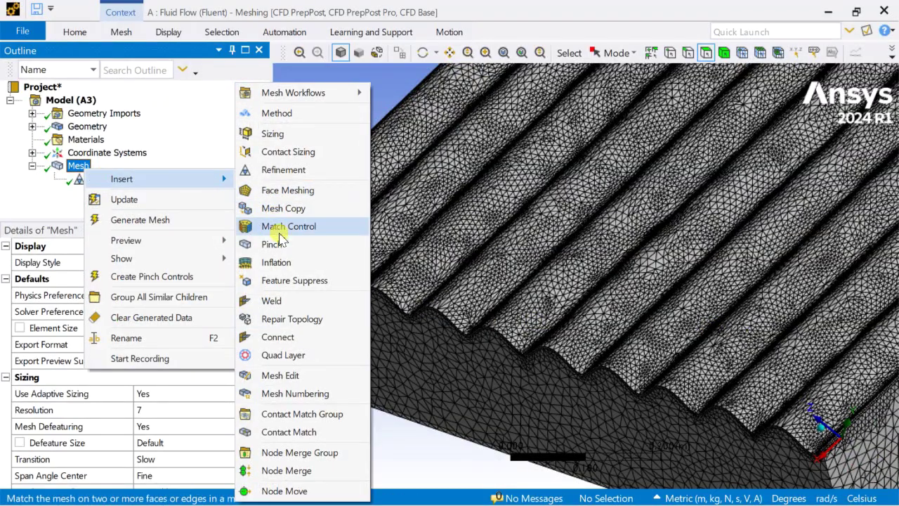
{"action": "left_click", "coordinate": [295, 190]}
{"action": "left_click", "coordinate": [540, 223]}
{"action": "scroll", "coordinate": [531, 320], "scroll_direction": "up", "scroll_amount": 3}
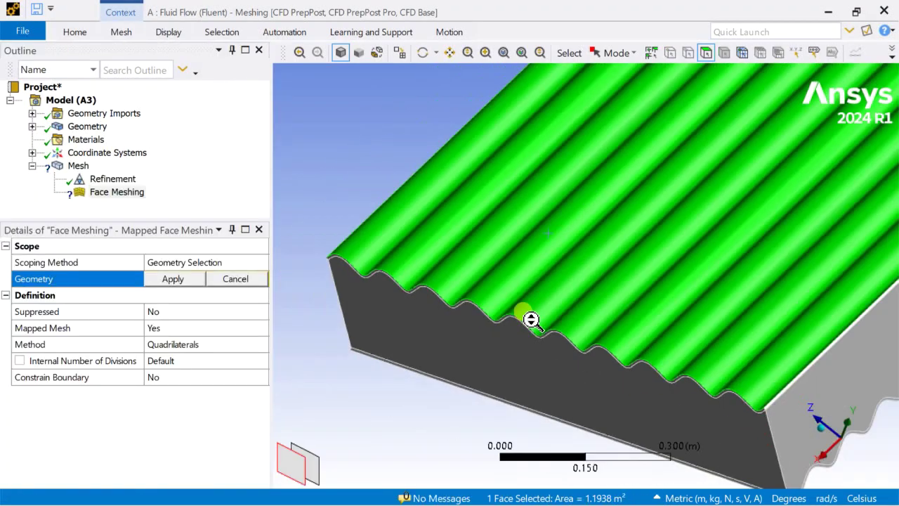
{"action": "scroll", "coordinate": [531, 319], "scroll_direction": "down", "scroll_amount": 2}
{"action": "middle_click_drag", "start_coordinate": [742, 351], "coordinate": [637, 293]}
{"action": "left_click", "coordinate": [738, 382], "text": "ctrl"}
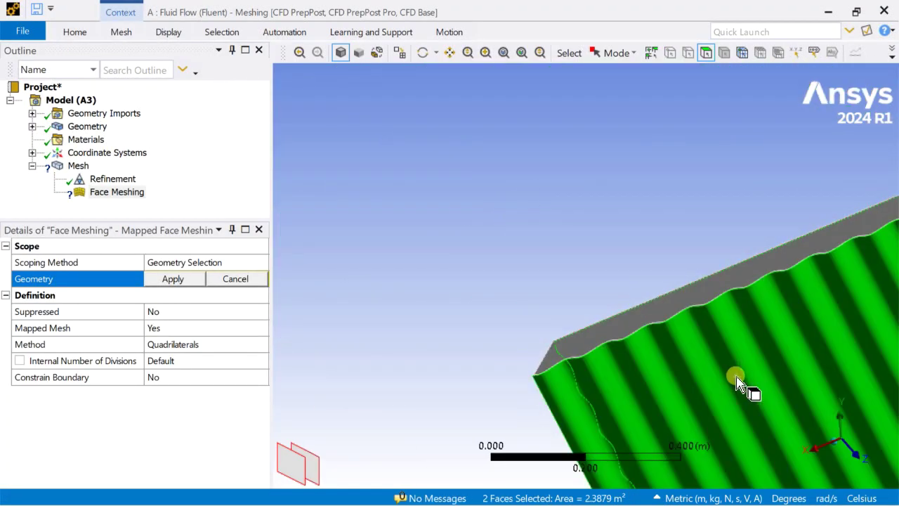
{"action": "left_click", "coordinate": [173, 278]}
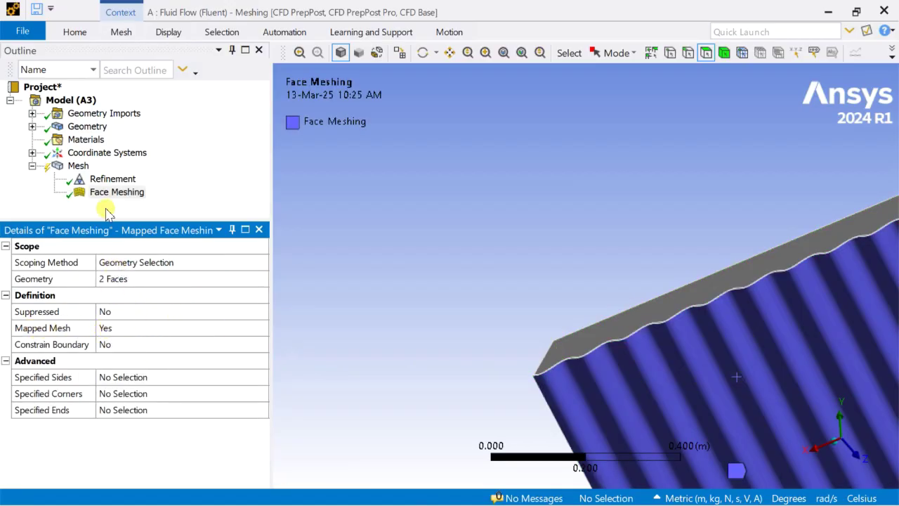
Regenerate the mesh with the face meshing control applied.
{"action": "left_click", "coordinate": [78, 169]}
{"action": "right_click", "coordinate": [78, 168]}
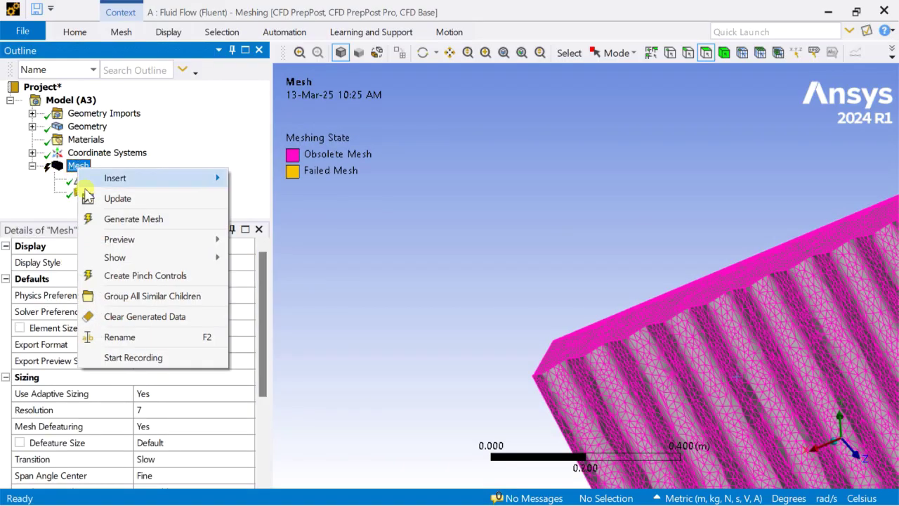
{"action": "left_click", "coordinate": [105, 221]}
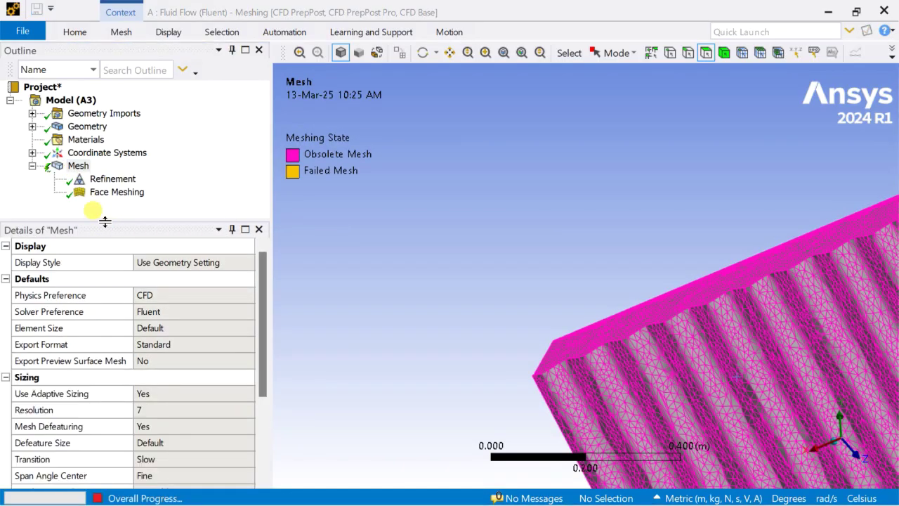
Examine the mapped elements along the corrugated faces and the block's side edges from several angles.
{"action": "scroll", "coordinate": [627, 367], "scroll_direction": "down", "scroll_amount": 3}
{"action": "scroll", "coordinate": [755, 389], "scroll_direction": "up", "scroll_amount": 5}
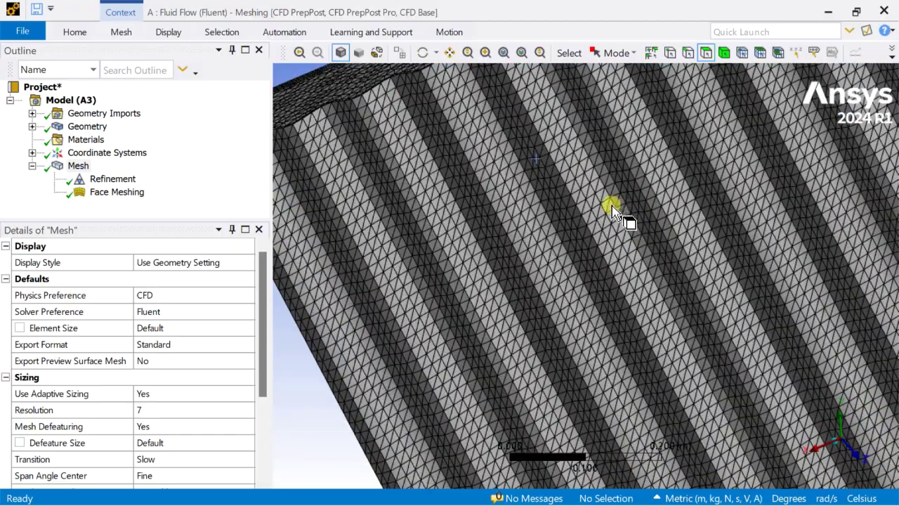
{"action": "middle_click_drag", "start_coordinate": [611, 210], "coordinate": [632, 245]}
{"action": "scroll", "coordinate": [622, 288], "scroll_direction": "up", "scroll_amount": 2}
{"action": "middle_click_drag", "start_coordinate": [621, 285], "coordinate": [576, 290]}
{"action": "scroll", "coordinate": [621, 323], "scroll_direction": "down", "scroll_amount": 3}
{"action": "scroll", "coordinate": [582, 295], "scroll_direction": "up", "scroll_amount": 5}
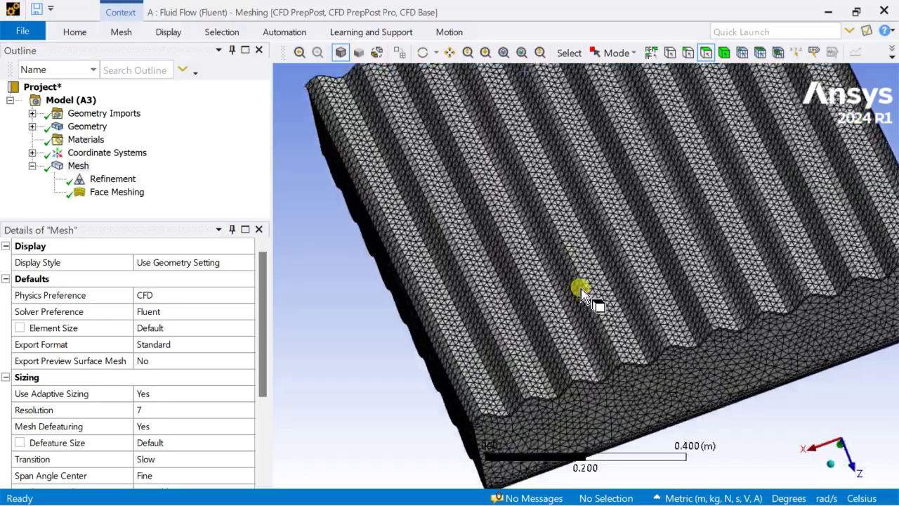
{"action": "scroll", "coordinate": [606, 313], "scroll_direction": "up", "scroll_amount": 3}
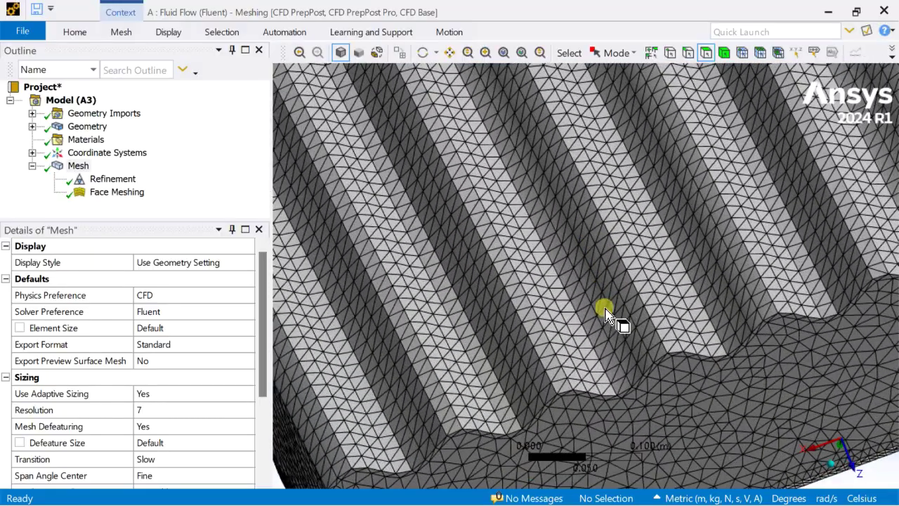
{"action": "scroll", "coordinate": [606, 317], "scroll_direction": "down", "scroll_amount": 3}
{"action": "middle_click_drag", "start_coordinate": [646, 377], "coordinate": [453, 274]}
Insert a second Refinement control of level 1 on the block's lower corrugated face.
{"action": "right_click", "coordinate": [86, 171]}
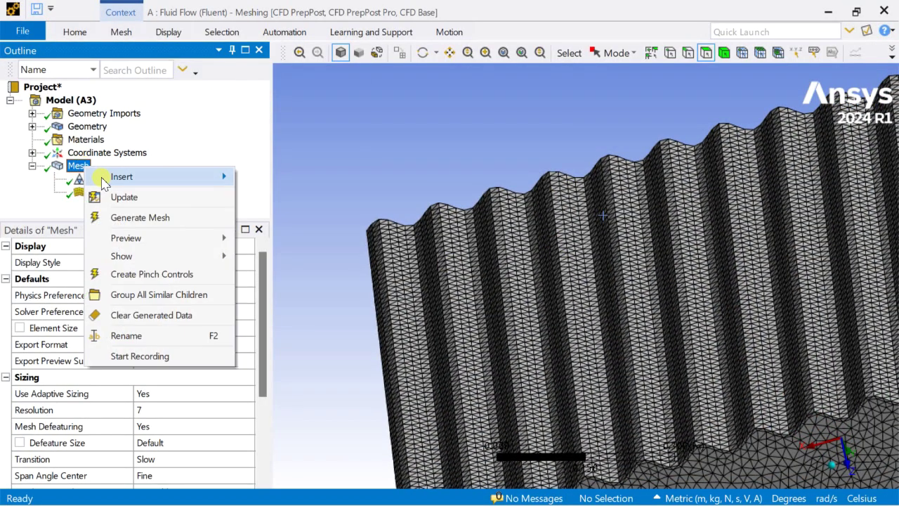
{"action": "mouse_move", "coordinate": [141, 176]}
{"action": "left_click", "coordinate": [302, 180]}
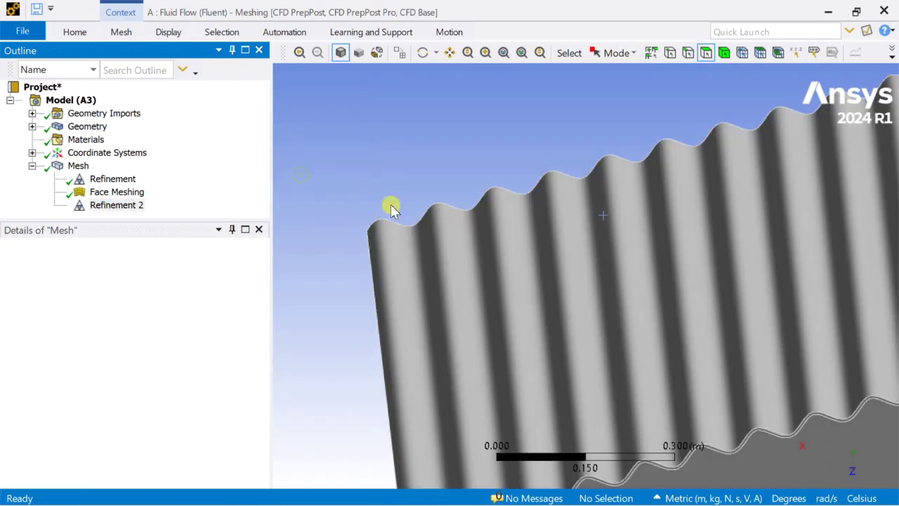
{"action": "left_click", "coordinate": [487, 241]}
{"action": "left_click", "coordinate": [124, 281]}
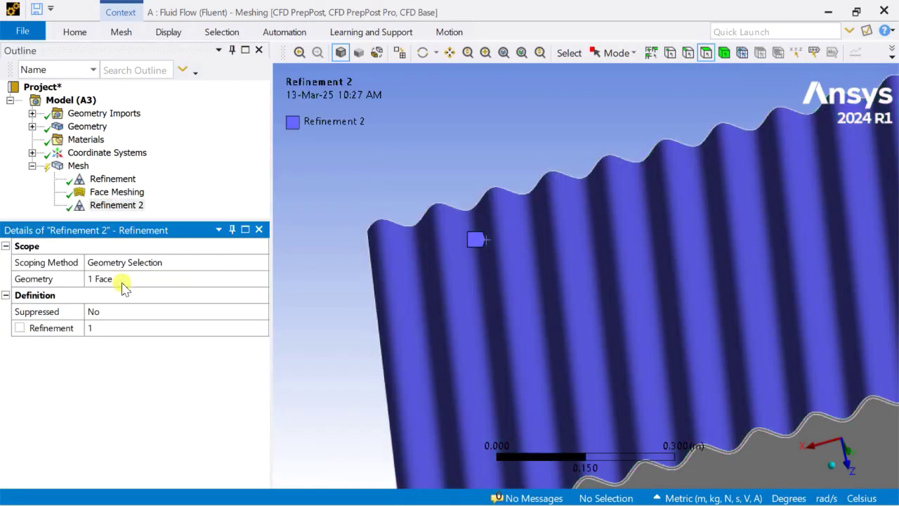
Regenerate the mesh with both refinements applied and inspect the whole block.
{"action": "right_click", "coordinate": [78, 166]}
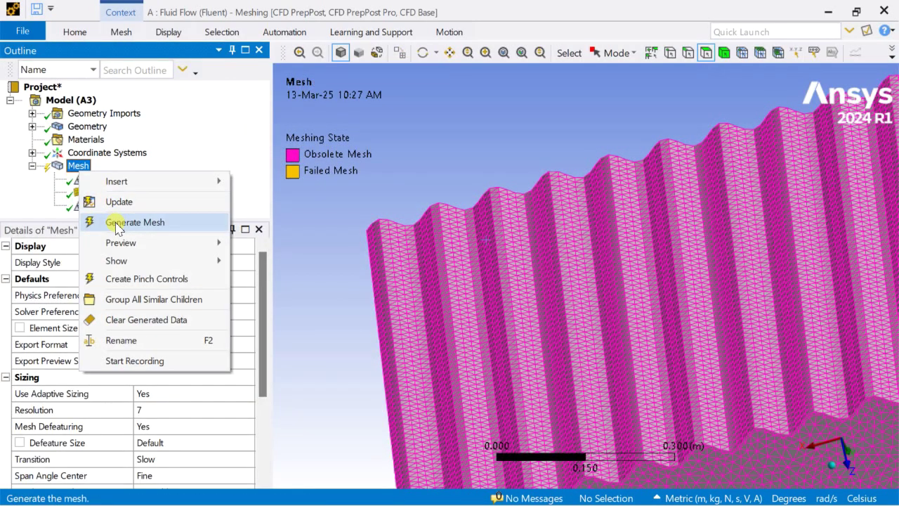
{"action": "left_click", "coordinate": [126, 222]}
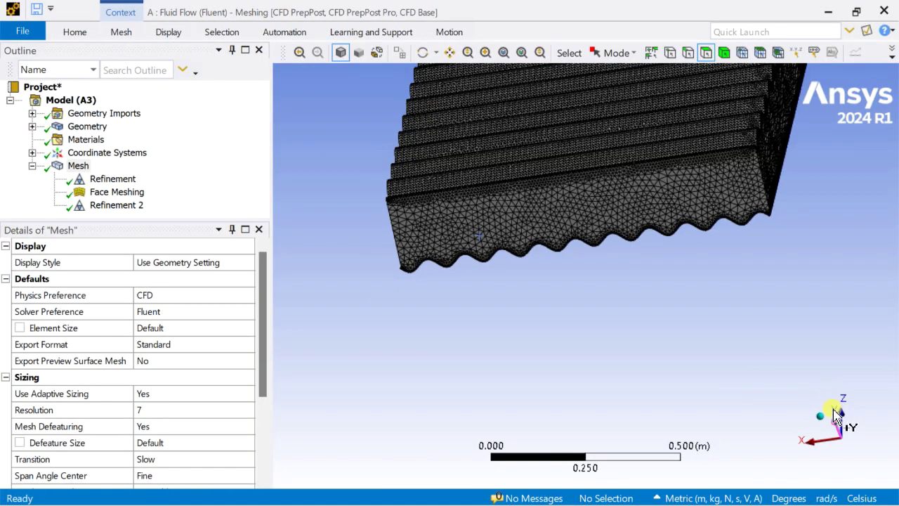
{"action": "left_click", "coordinate": [836, 416]}
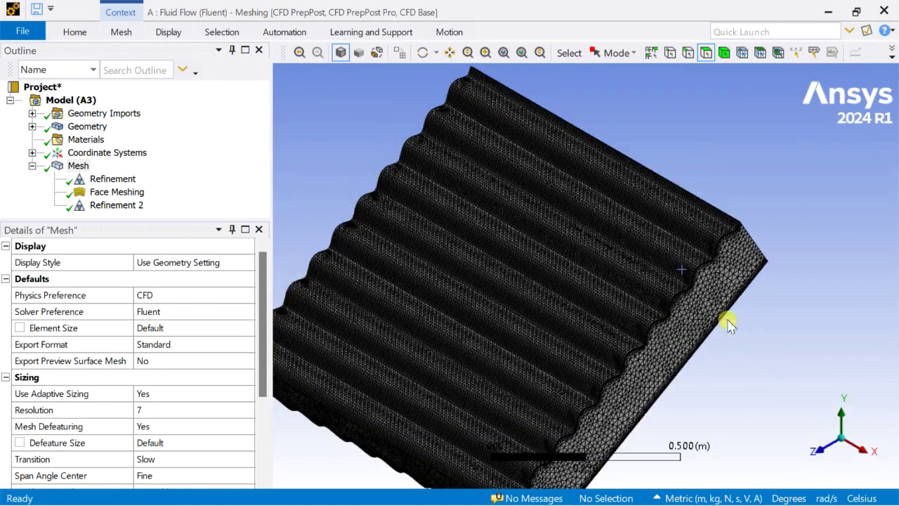
{"action": "middle_click_drag", "start_coordinate": [684, 295], "coordinate": [744, 280]}
Create a named selection called bottom_wall from the block's lower corrugated face in the geometry view.
{"action": "left_click", "coordinate": [599, 180]}
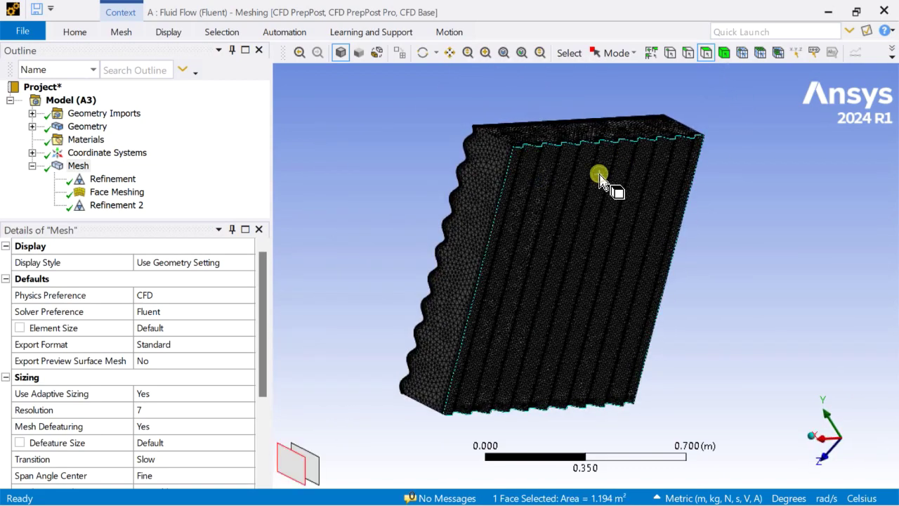
{"action": "left_click", "coordinate": [87, 126]}
{"action": "left_click", "coordinate": [572, 171]}
{"action": "right_click", "coordinate": [570, 170]}
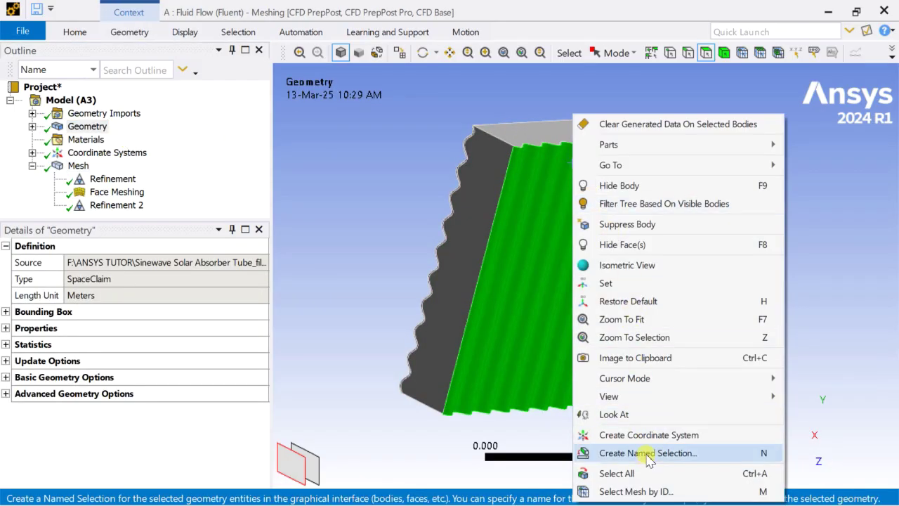
{"action": "left_click", "coordinate": [647, 454]}
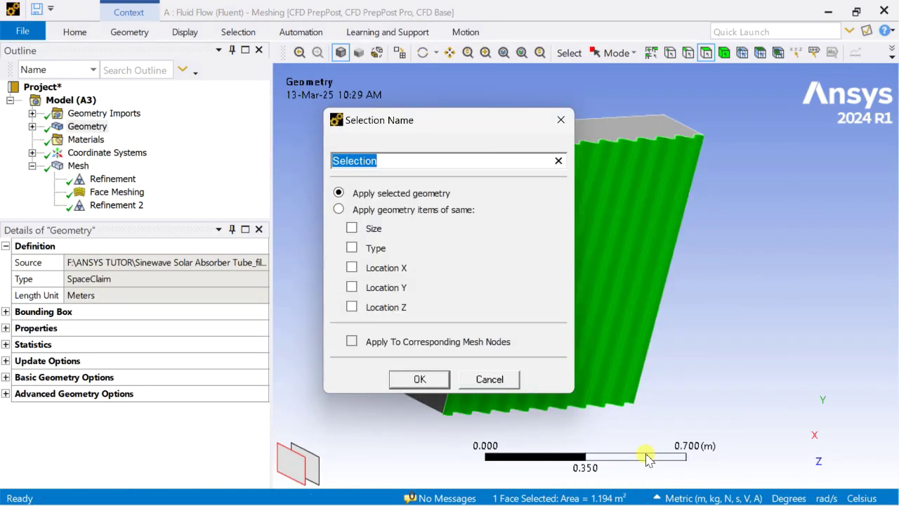
{"action": "type", "text": "bottom_wall"}
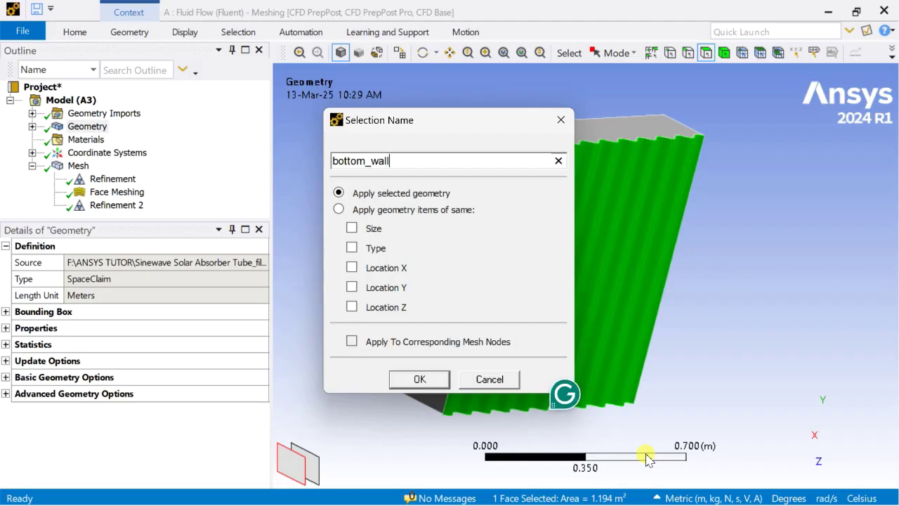
{"action": "key", "text": "Return"}
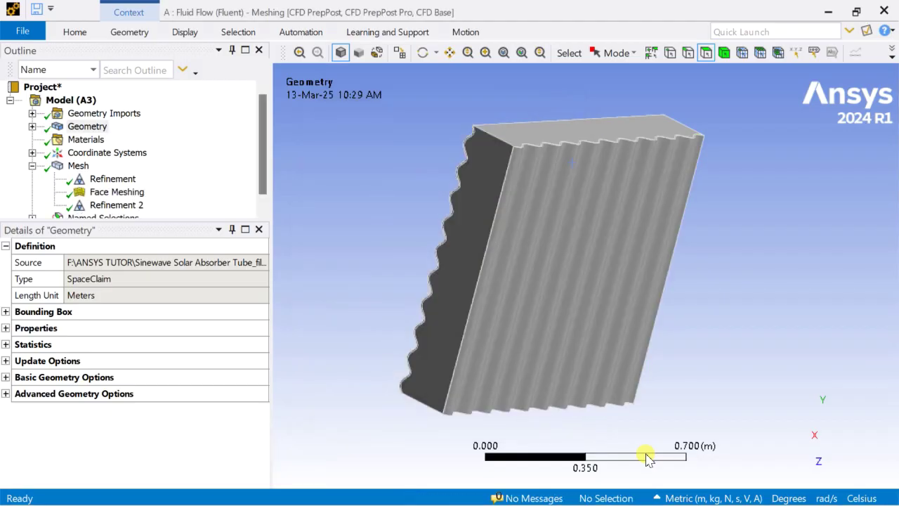
Create a named selection called top_wall from the upper corrugated face and check the faces assigned to both named selections.
{"action": "middle_click_drag", "start_coordinate": [514, 288], "coordinate": [634, 270]}
{"action": "left_click", "coordinate": [436, 215]}
{"action": "right_click", "coordinate": [435, 215]}
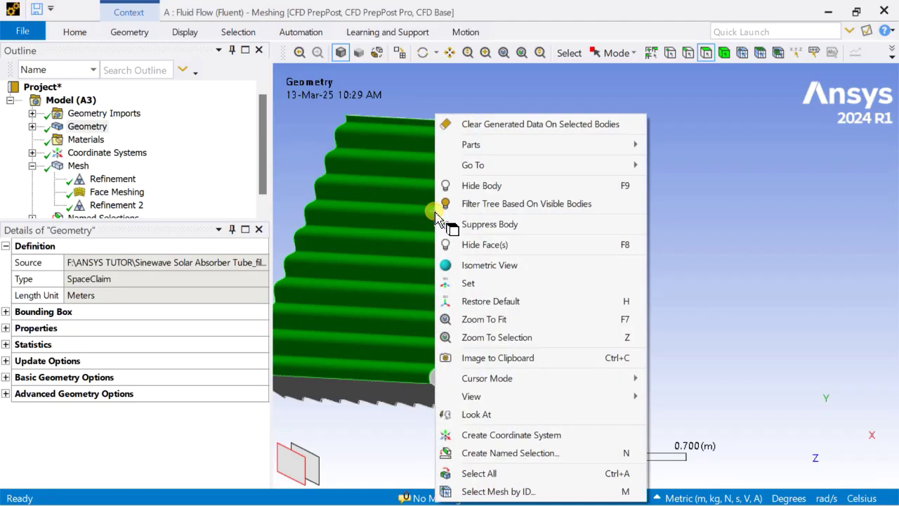
{"action": "left_click", "coordinate": [525, 453]}
{"action": "type", "text": "top_wall"}
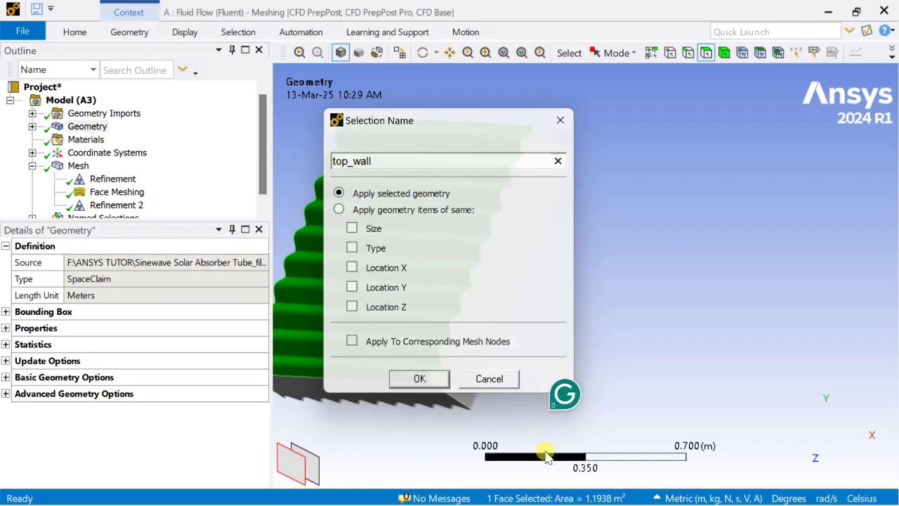
{"action": "key", "text": "Return"}
{"action": "scroll", "coordinate": [176, 190], "scroll_direction": "down", "scroll_amount": 1}
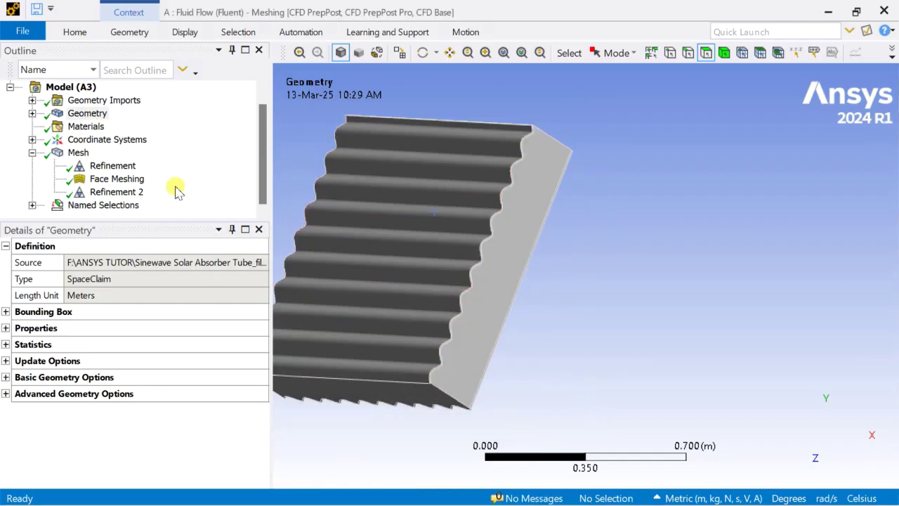
{"action": "left_click", "coordinate": [32, 203]}
{"action": "left_click", "coordinate": [101, 192]}
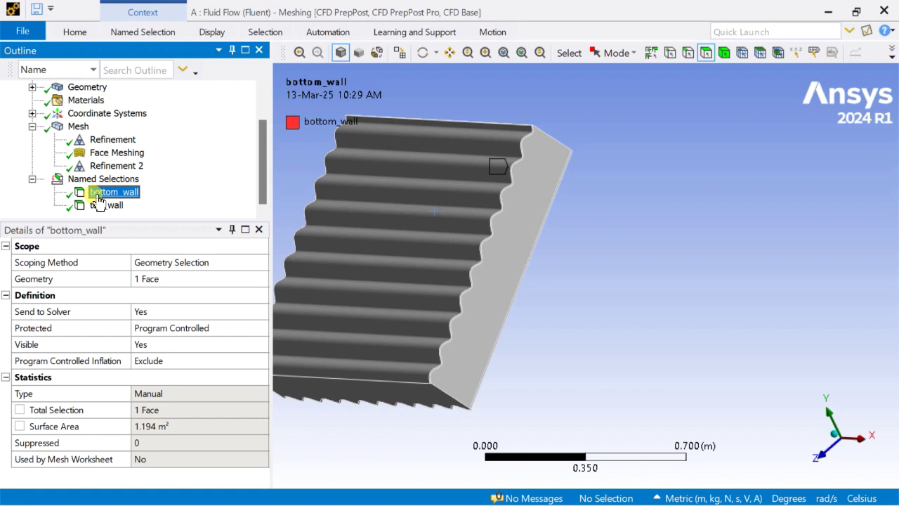
{"action": "left_click", "coordinate": [99, 205]}
Create a named selection called fluid_domain from the entire block body.
{"action": "scroll", "coordinate": [565, 275], "scroll_direction": "down", "scroll_amount": 2}
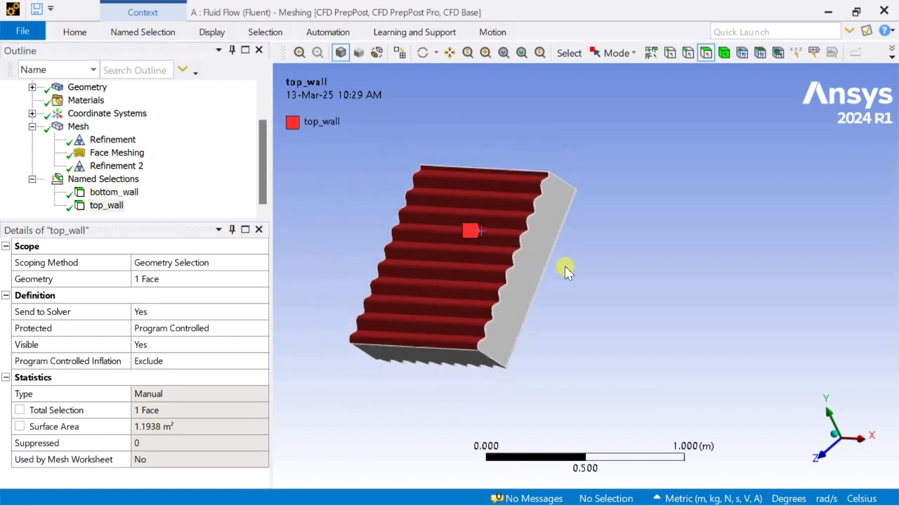
{"action": "middle_click_drag", "start_coordinate": [548, 269], "coordinate": [590, 372]}
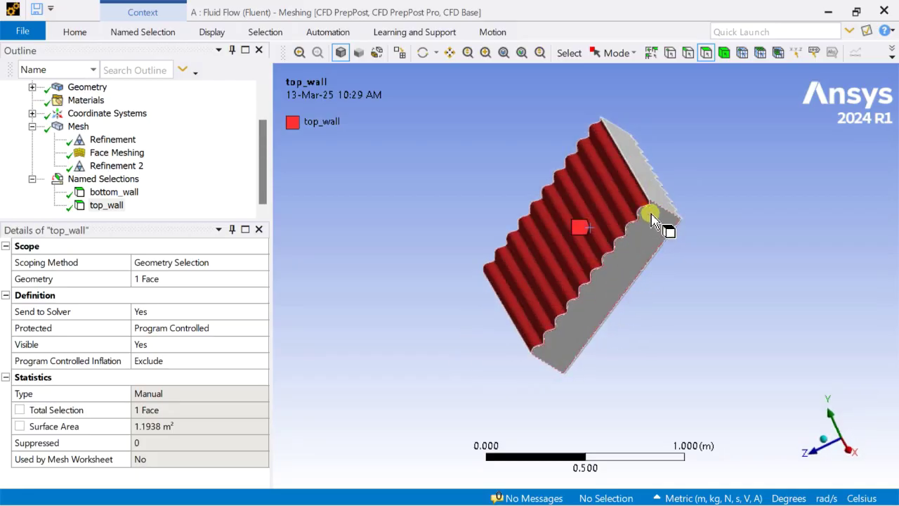
{"action": "scroll", "coordinate": [650, 219], "scroll_direction": "up", "scroll_amount": 3}
{"action": "scroll", "coordinate": [642, 235], "scroll_direction": "up", "scroll_amount": 1}
{"action": "left_click", "coordinate": [723, 53]}
{"action": "left_click", "coordinate": [622, 218]}
{"action": "right_click", "coordinate": [592, 265]}
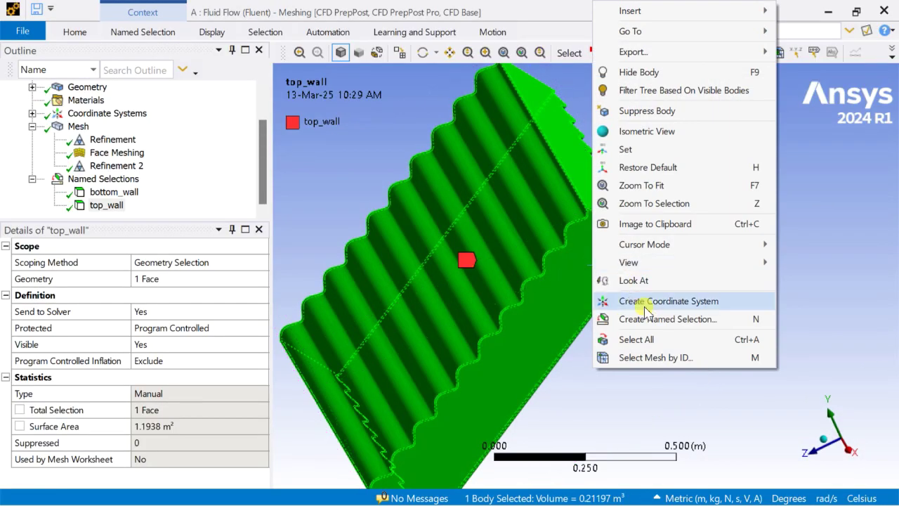
{"action": "left_click", "coordinate": [653, 318]}
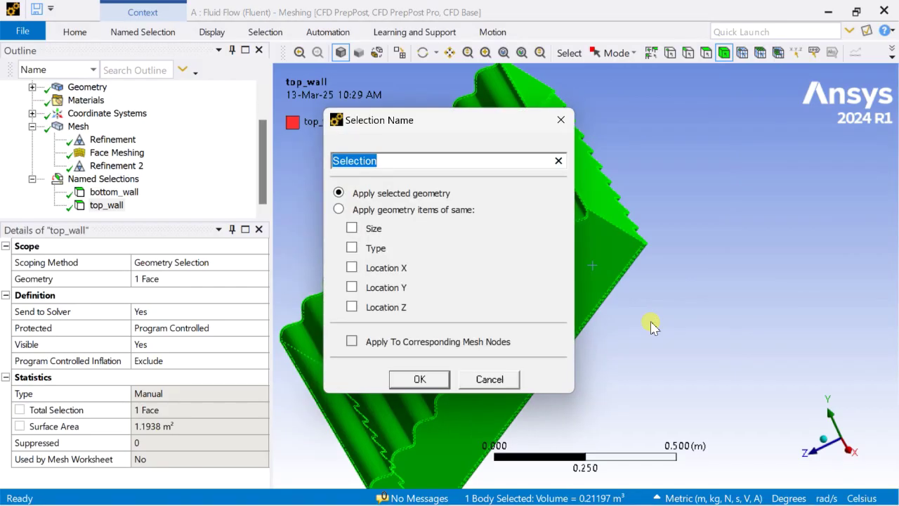
{"action": "type", "text": "fluid_domain"}
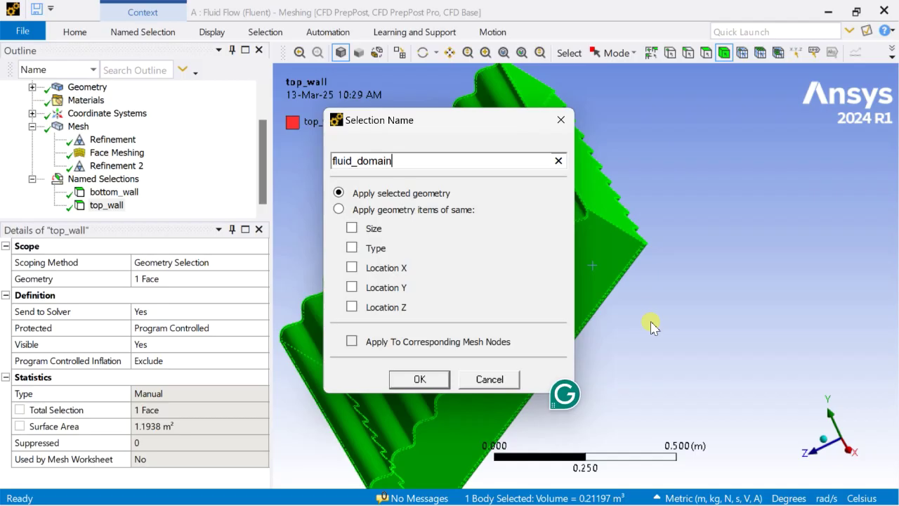
{"action": "key", "text": "Return"}
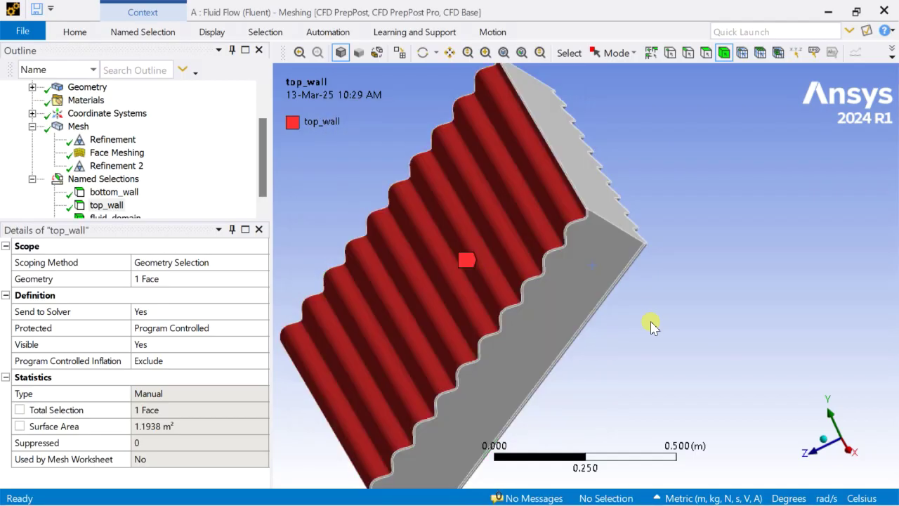
Review the bottom_wall, top_wall and fluid_domain selections and examine the block in side and isometric views.
{"action": "scroll", "coordinate": [209, 207], "scroll_direction": "down", "scroll_amount": 1}
{"action": "left_click", "coordinate": [105, 179]}
{"action": "left_click", "coordinate": [105, 193]}
{"action": "left_click", "coordinate": [109, 205]}
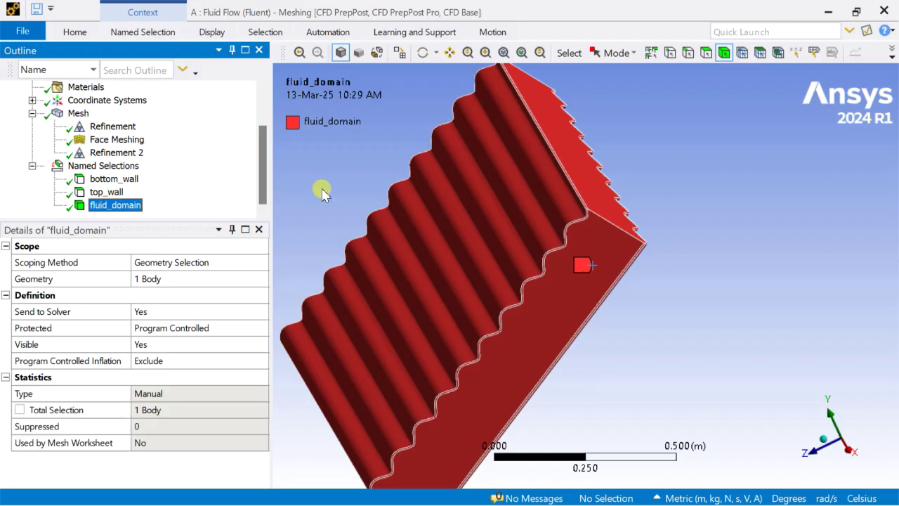
{"action": "scroll", "coordinate": [370, 194], "scroll_direction": "down", "scroll_amount": 2}
{"action": "middle_click_drag", "start_coordinate": [370, 194], "coordinate": [517, 203]}
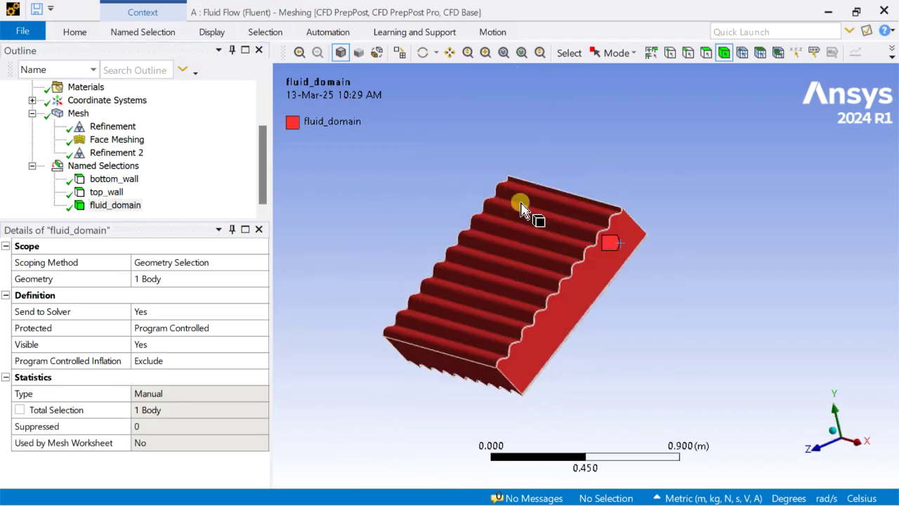
{"action": "left_click", "coordinate": [833, 431]}
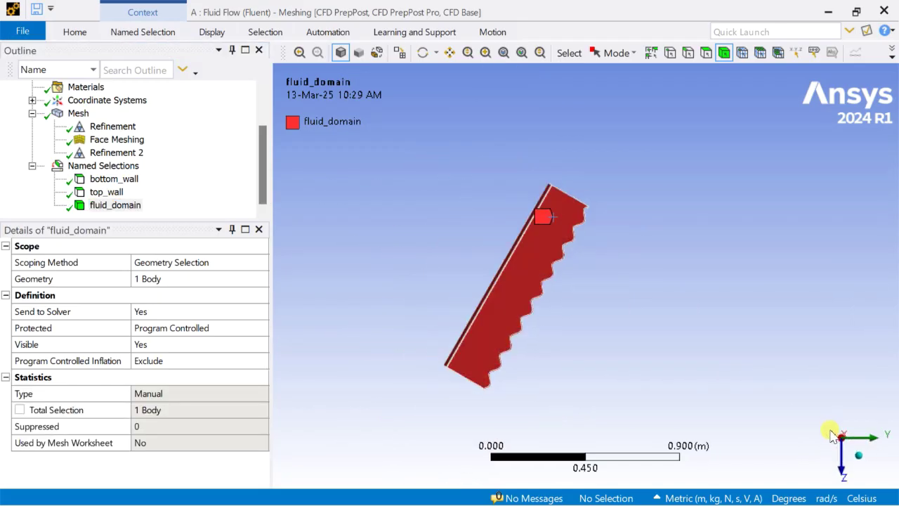
{"action": "left_click", "coordinate": [861, 458]}
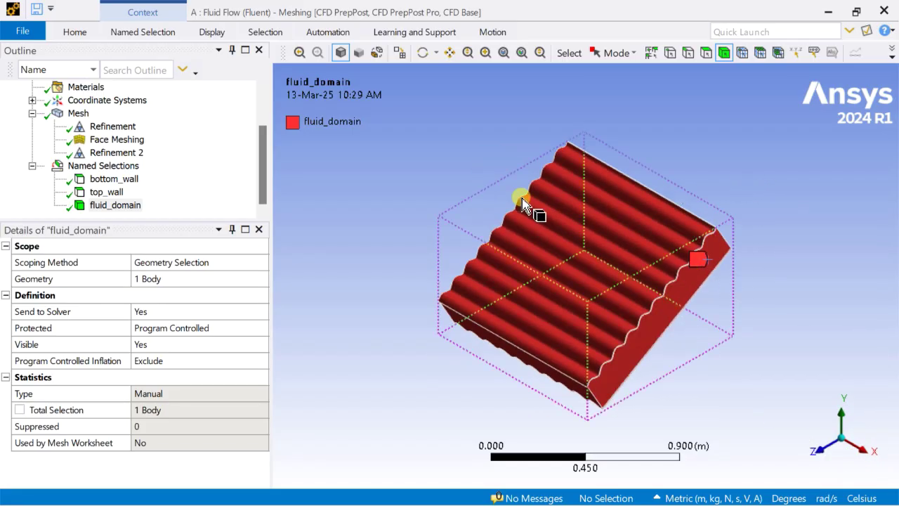
Close the meshing window, update the Mesh cell of the project and launch the Fluent setup with double precision.
{"action": "left_click", "coordinate": [888, 13]}
{"action": "right_click", "coordinate": [353, 222]}
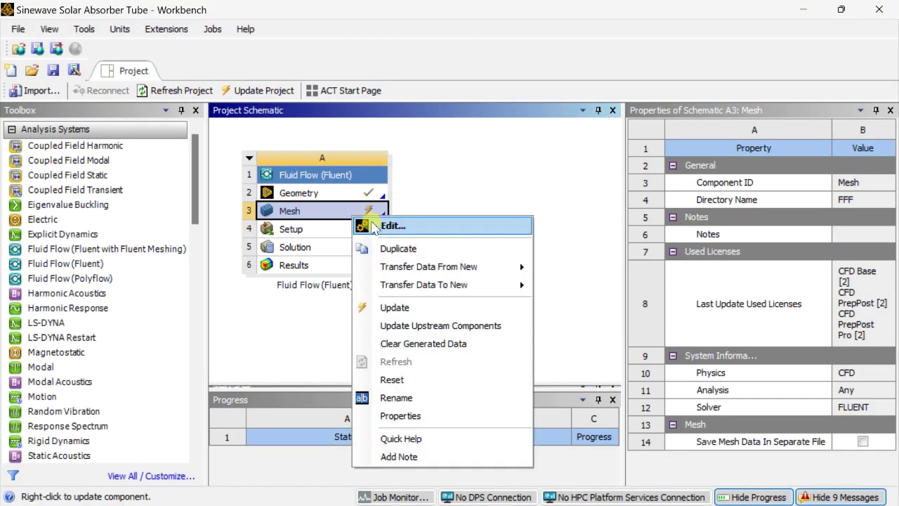
{"action": "left_click", "coordinate": [411, 306]}
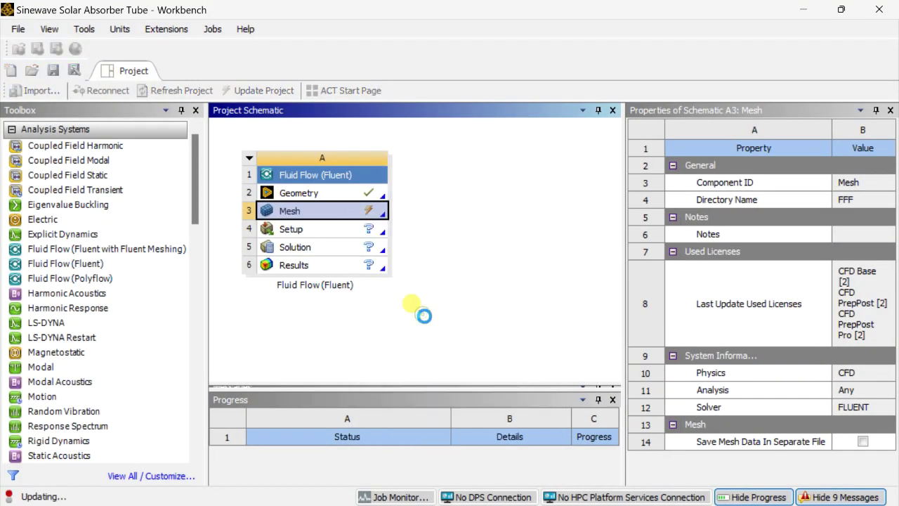
{"action": "double_click", "coordinate": [332, 237]}
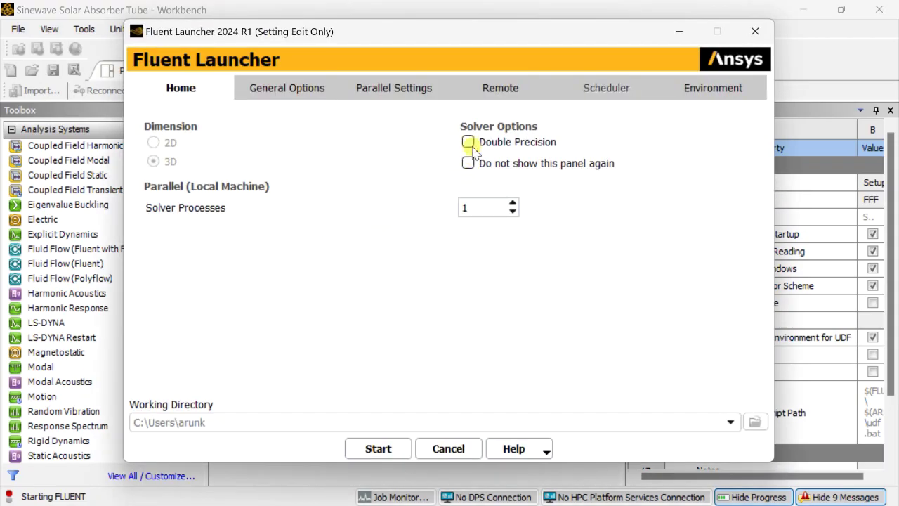
{"action": "left_click", "coordinate": [376, 448]}
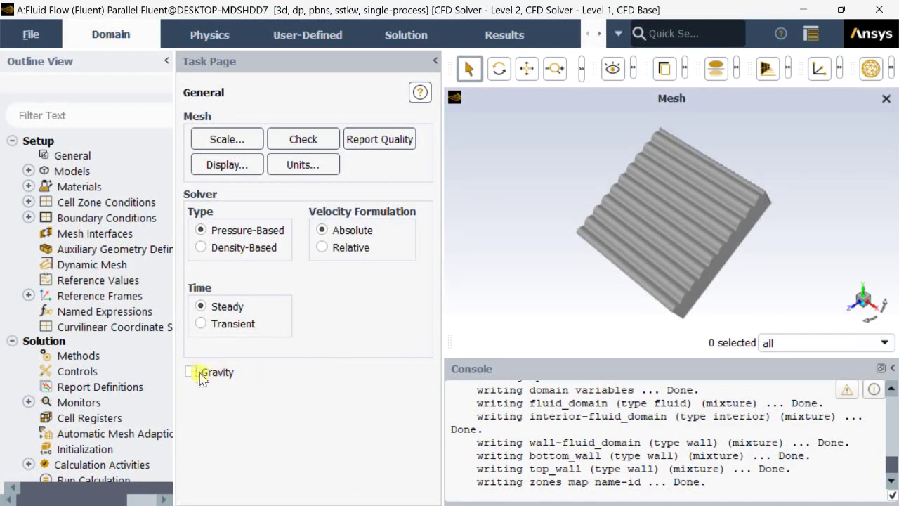
Enable gravity with a Y acceleration of -9.81 m/s².
{"action": "left_click", "coordinate": [201, 376]}
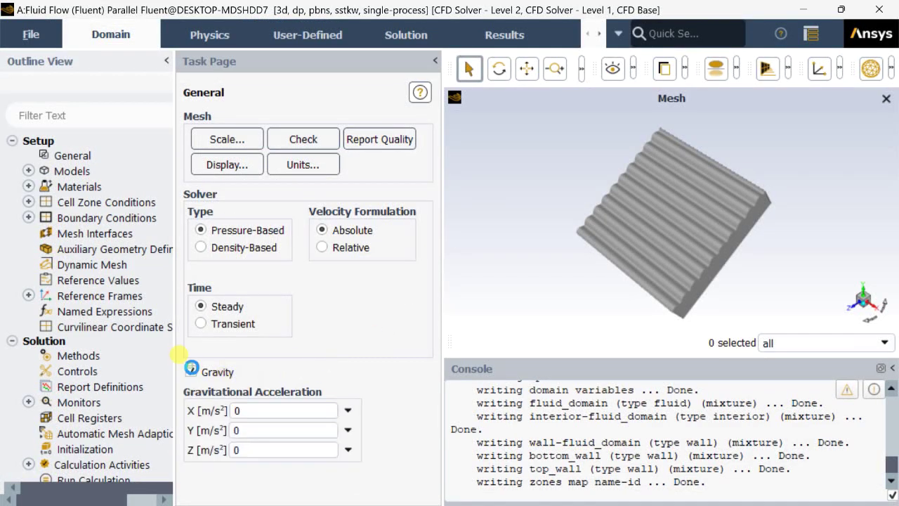
{"action": "double_click", "coordinate": [239, 435]}
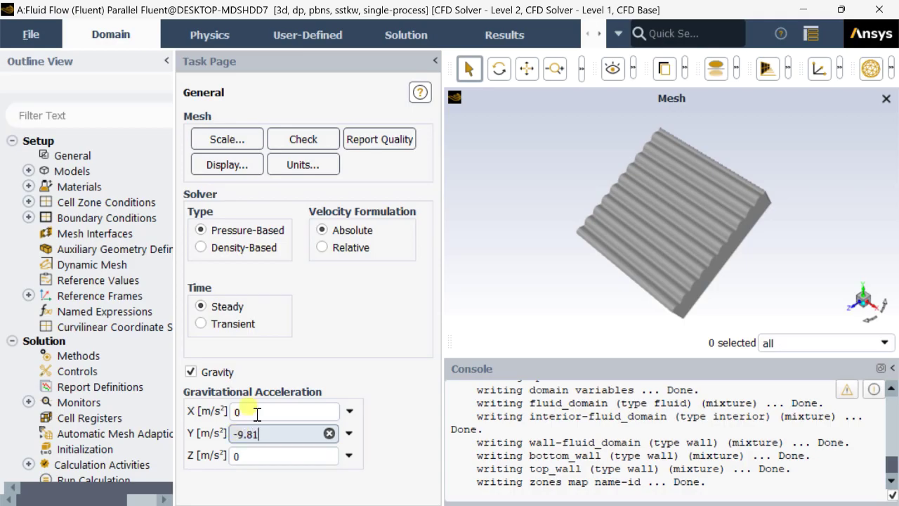
{"action": "left_click", "coordinate": [346, 300]}
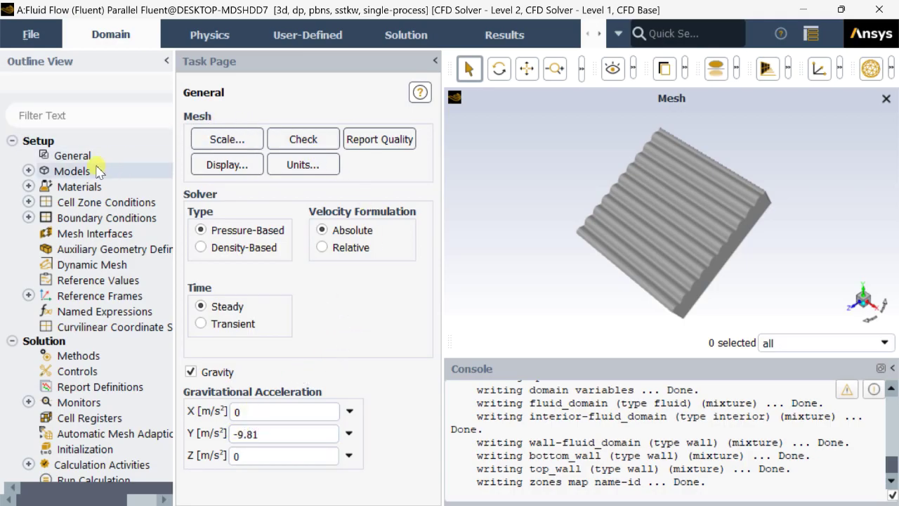
Set the viscous model to Laminar and turn on the energy equation.
{"action": "double_click", "coordinate": [72, 171]}
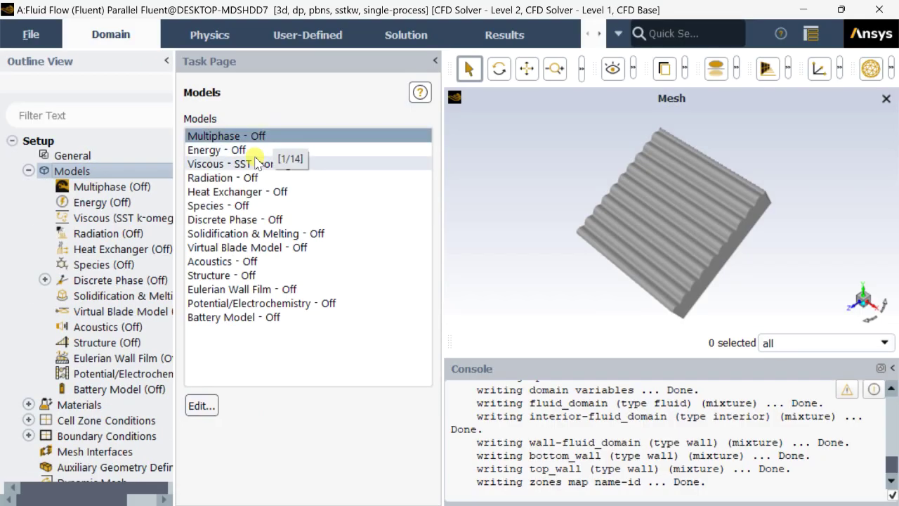
{"action": "left_click", "coordinate": [257, 164]}
{"action": "double_click", "coordinate": [257, 164]}
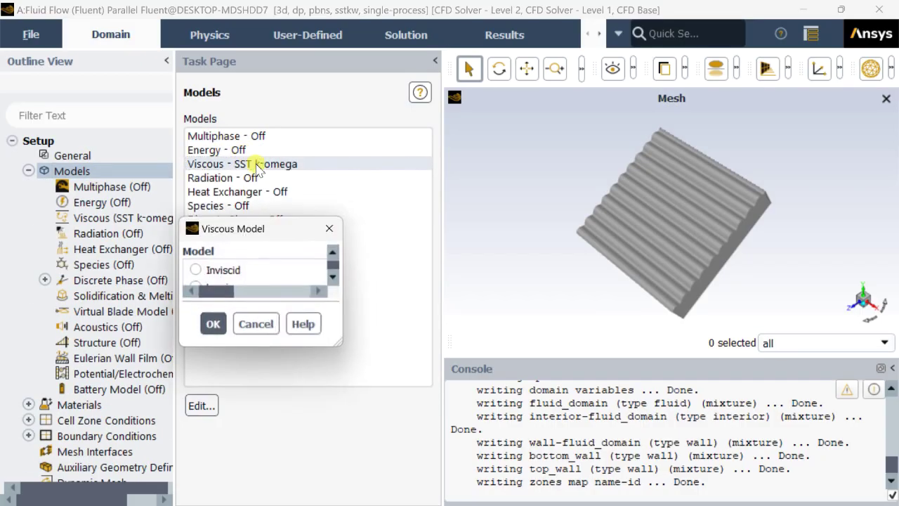
{"action": "left_click", "coordinate": [235, 72]}
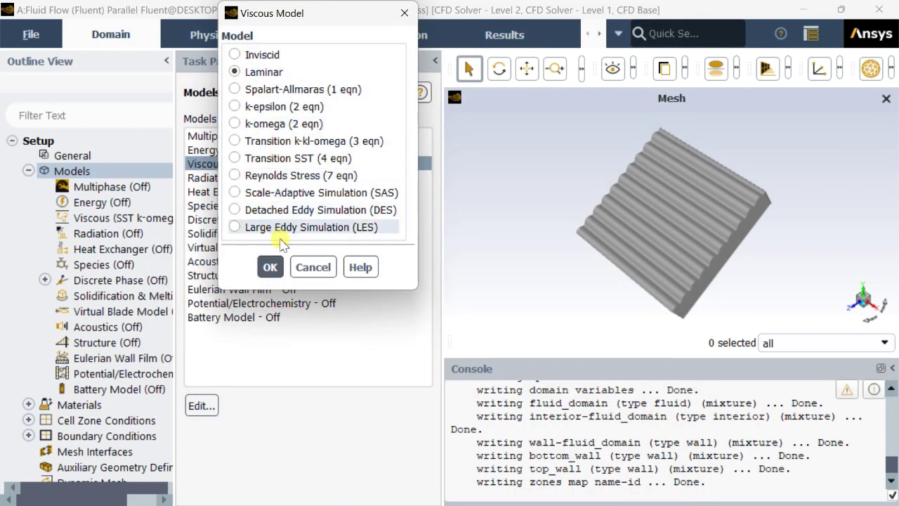
{"action": "left_click", "coordinate": [266, 262]}
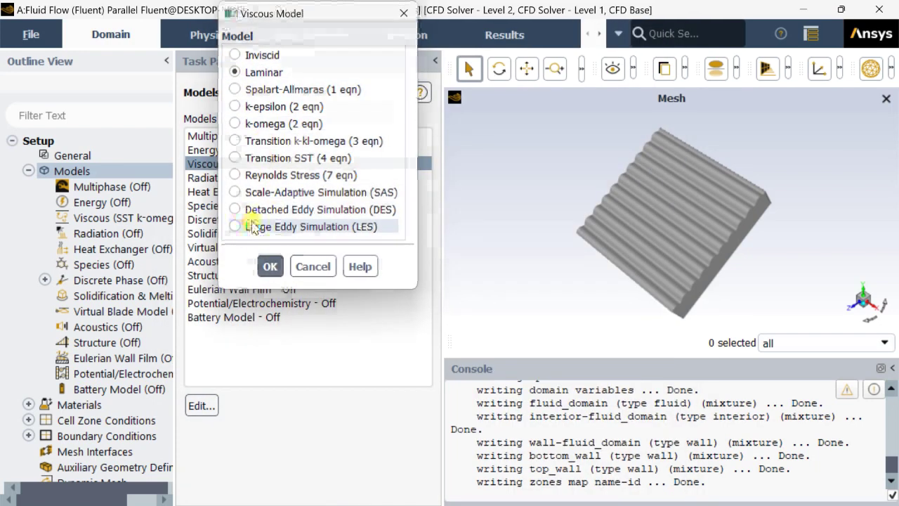
{"action": "double_click", "coordinate": [221, 151]}
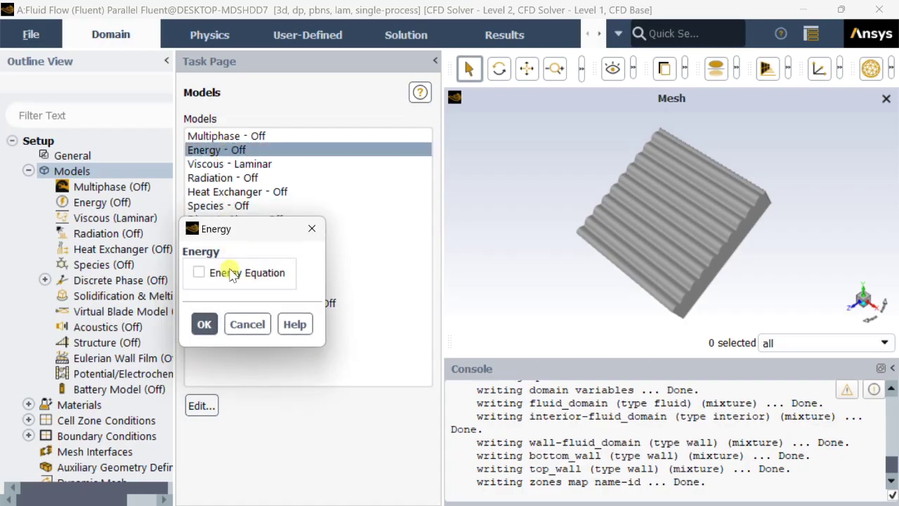
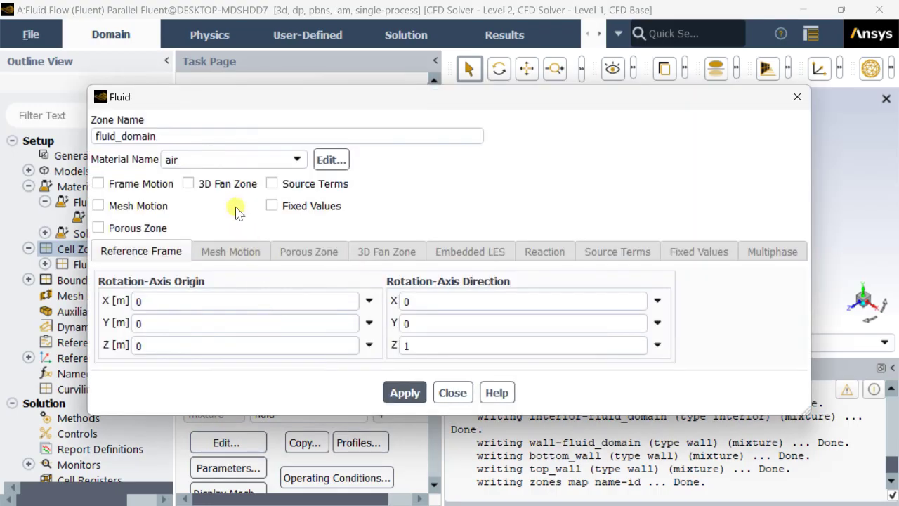
Assign air as the material of the fluid_domain cell zone and apply it.
{"action": "left_click", "coordinate": [215, 161]}
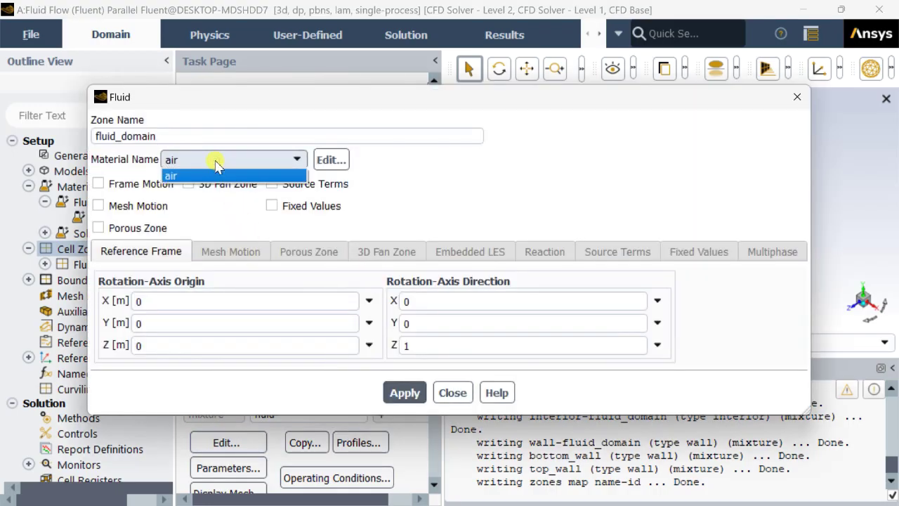
{"action": "left_click", "coordinate": [215, 173]}
{"action": "left_click", "coordinate": [405, 393]}
{"action": "left_click", "coordinate": [452, 396]}
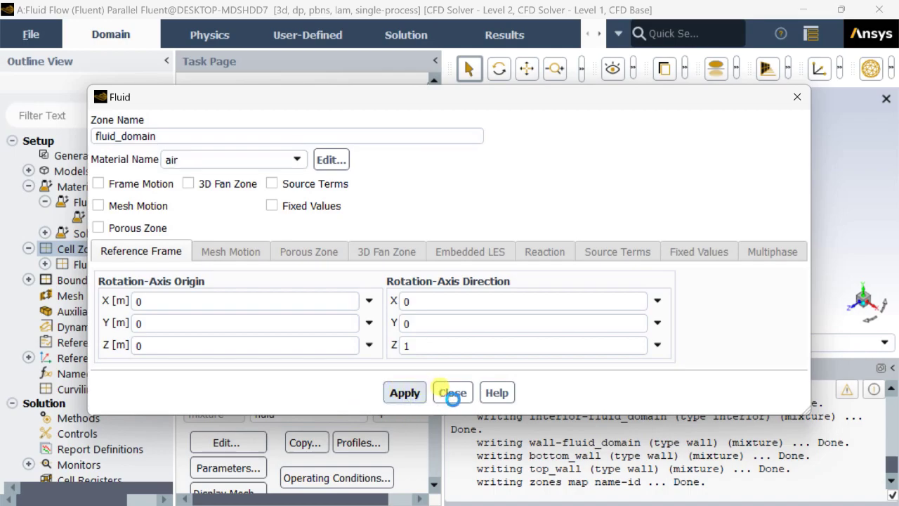
{"action": "left_click", "coordinate": [452, 393]}
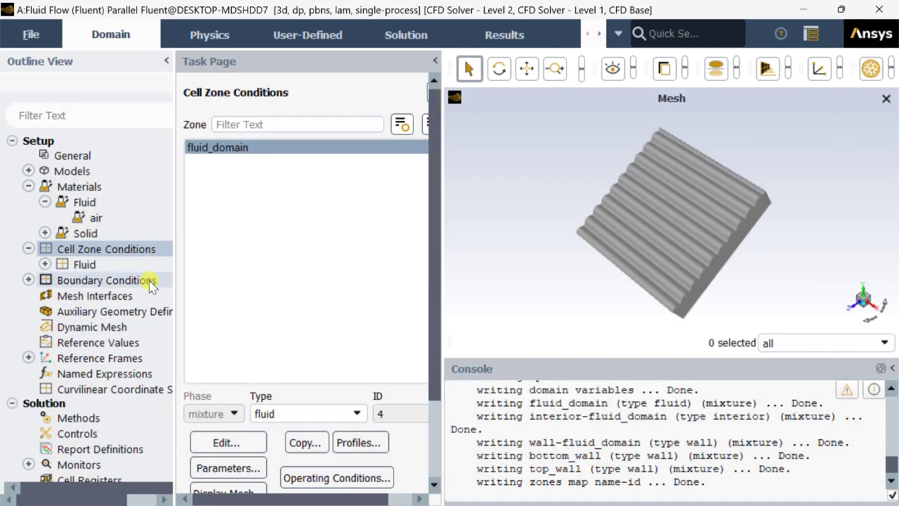
Show the boundary conditions with the zones grouped by zone type and widen the zone list area.
{"action": "double_click", "coordinate": [147, 280]}
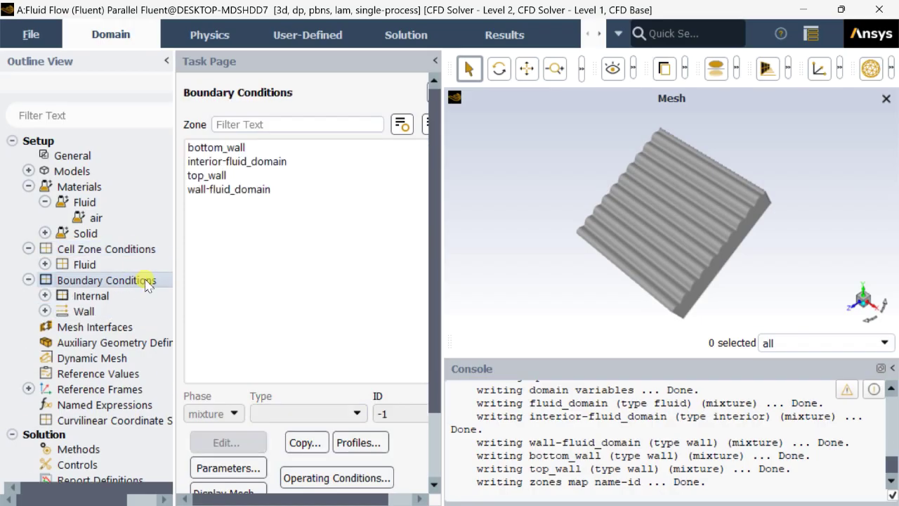
{"action": "left_click", "coordinate": [443, 173]}
{"action": "left_click_drag", "start_coordinate": [444, 172], "coordinate": [468, 172]}
{"action": "left_click", "coordinate": [433, 126]}
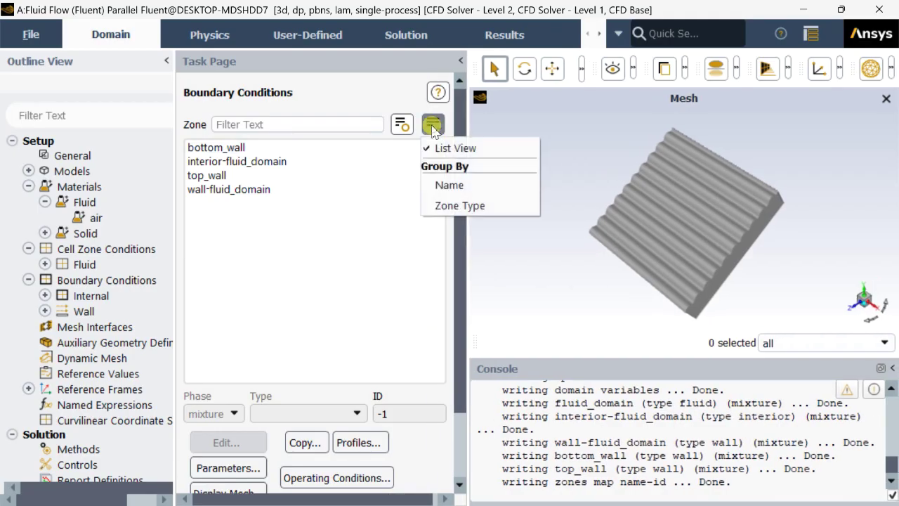
{"action": "left_click", "coordinate": [433, 205]}
Give bottom_wall a Temperature thermal condition of 310 K and apply it.
{"action": "left_click", "coordinate": [241, 188]}
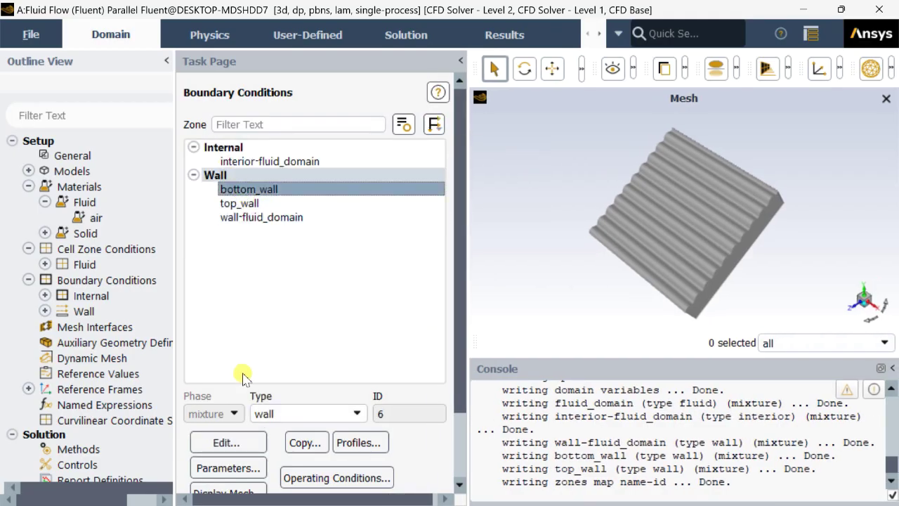
{"action": "left_click", "coordinate": [238, 437]}
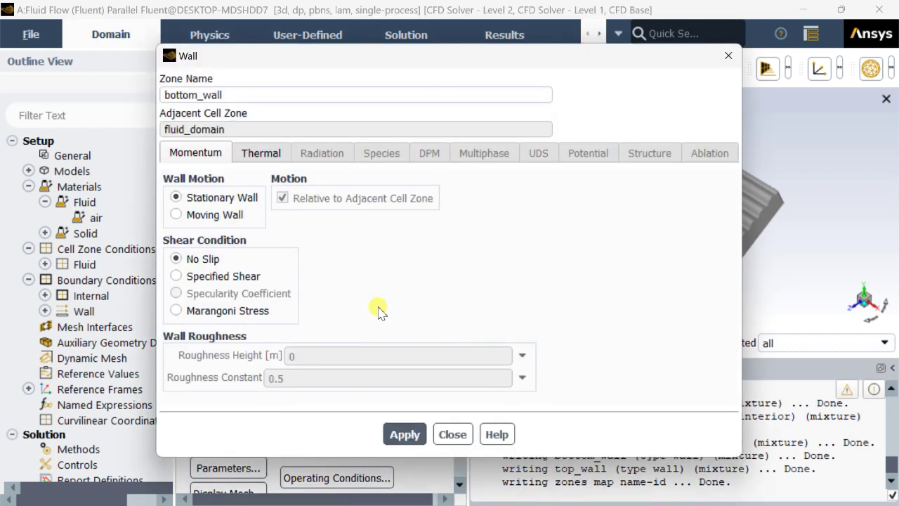
{"action": "left_click", "coordinate": [251, 156]}
{"action": "left_click", "coordinate": [554, 195]}
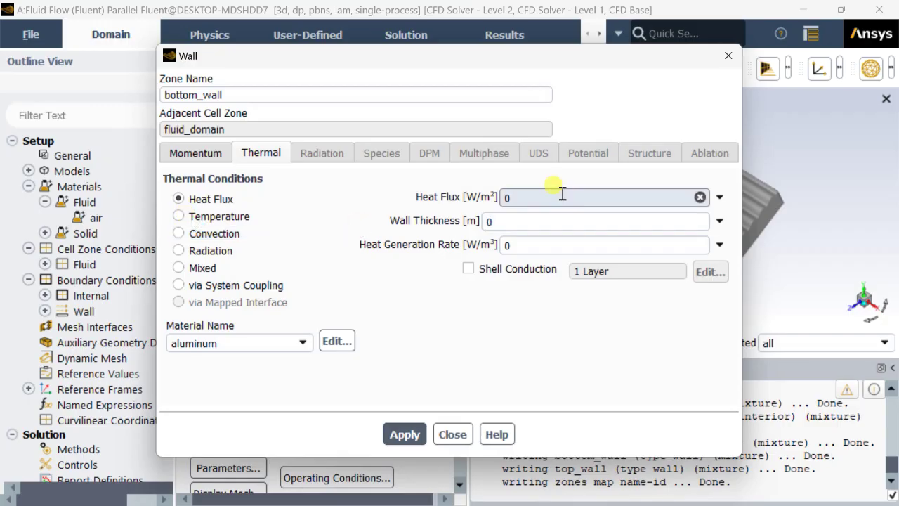
{"action": "left_click", "coordinate": [224, 216]}
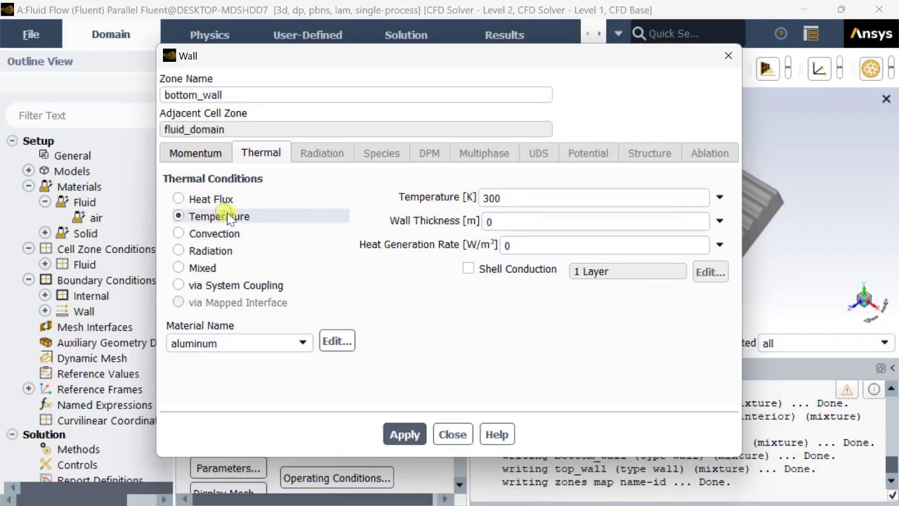
{"action": "left_click", "coordinate": [532, 201]}
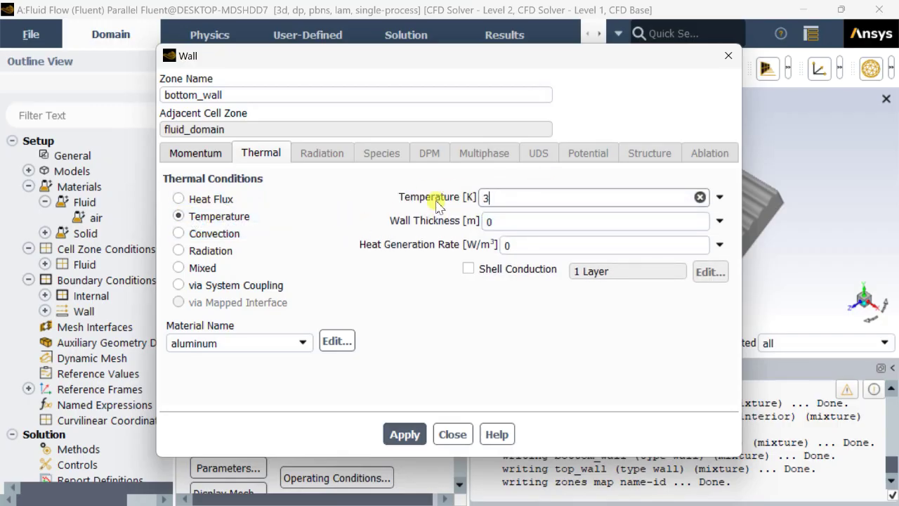
{"action": "left_click", "coordinate": [397, 431]}
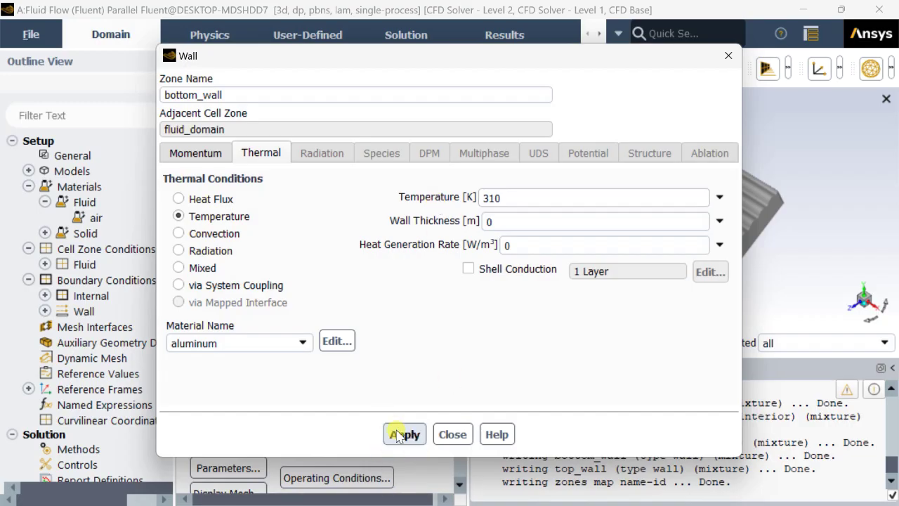
{"action": "left_click", "coordinate": [452, 434]}
Switch top_wall's thermal condition from heat flux to Temperature and apply it.
{"action": "left_click", "coordinate": [251, 203]}
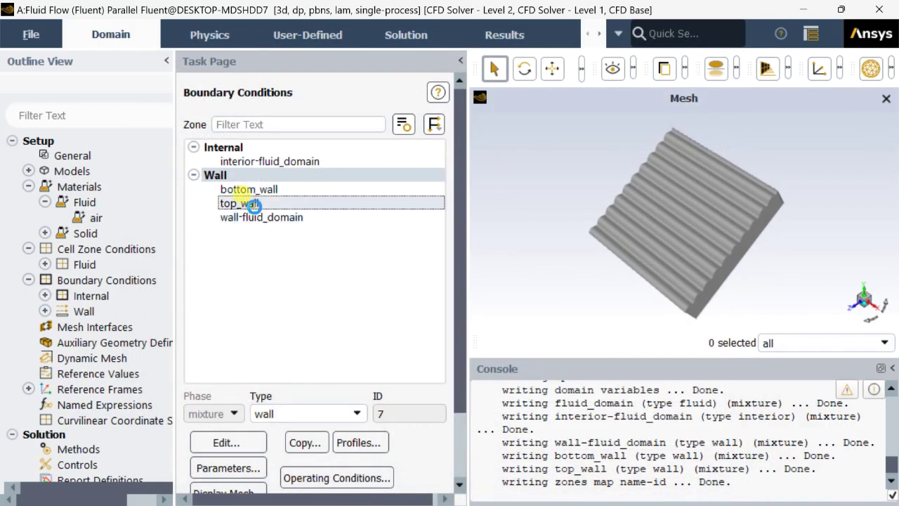
{"action": "left_click", "coordinate": [225, 443]}
{"action": "left_click", "coordinate": [265, 157]}
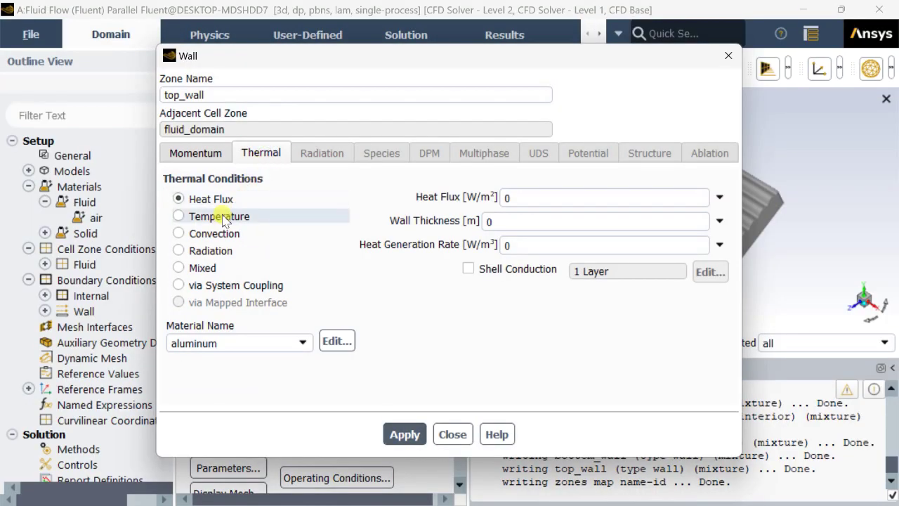
{"action": "left_click", "coordinate": [211, 215]}
{"action": "left_click", "coordinate": [405, 434]}
{"action": "left_click", "coordinate": [453, 434]}
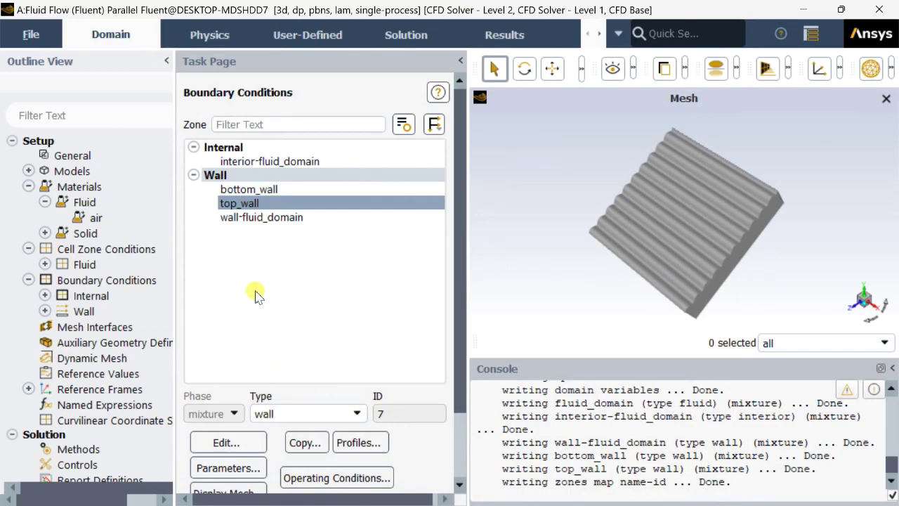
Set the gradient discretization in the solution methods to Green-Gauss Cell Based.
{"action": "scroll", "coordinate": [256, 292], "scroll_direction": "down", "scroll_amount": 2}
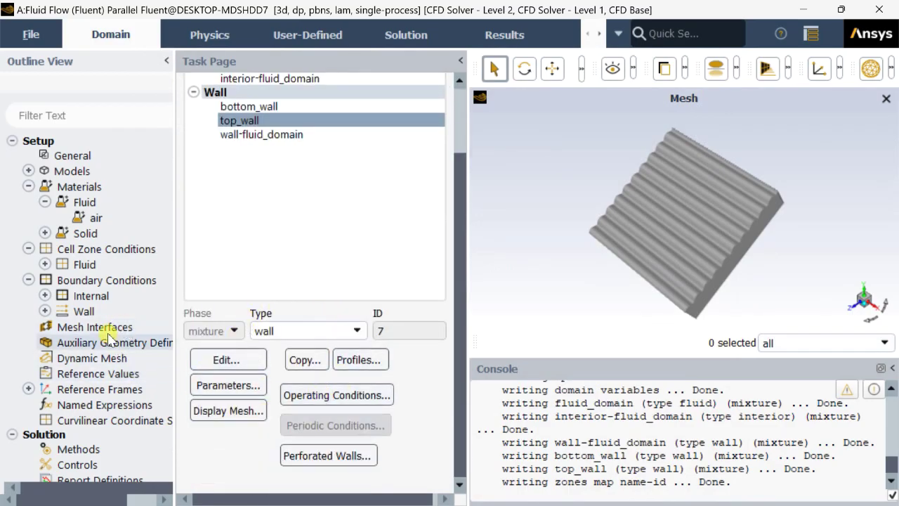
{"action": "scroll", "coordinate": [110, 405], "scroll_direction": "down", "scroll_amount": 1}
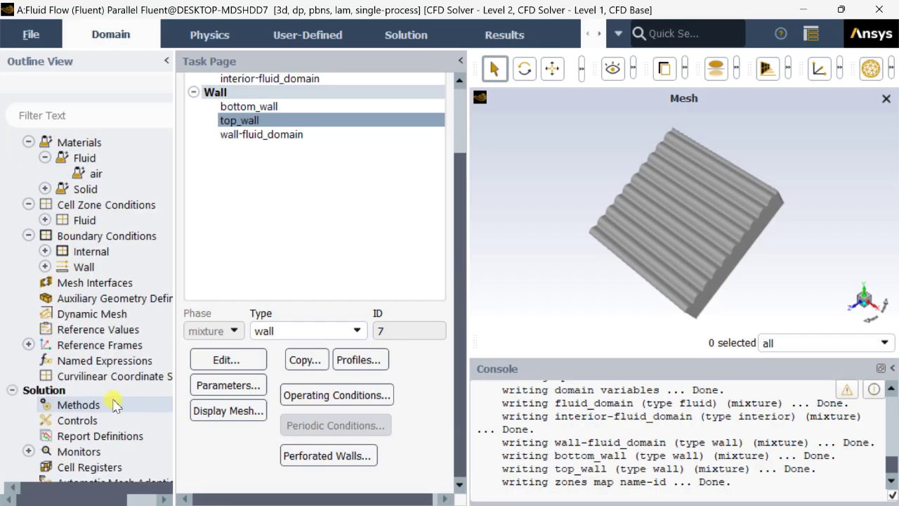
{"action": "left_click", "coordinate": [112, 405]}
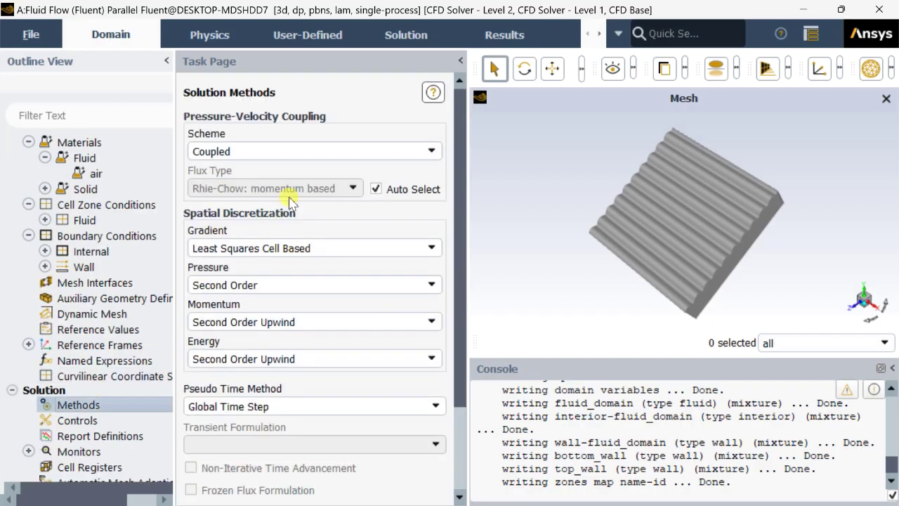
{"action": "left_click", "coordinate": [288, 243]}
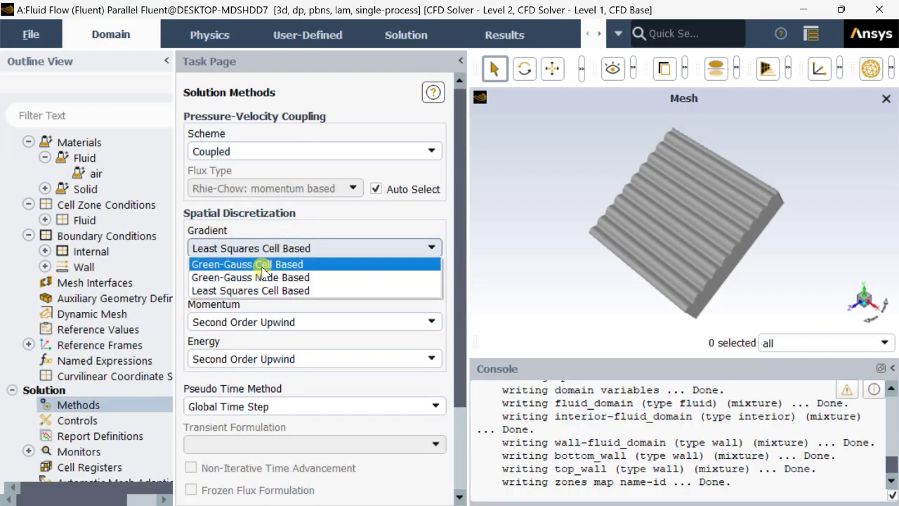
{"action": "left_click", "coordinate": [263, 267]}
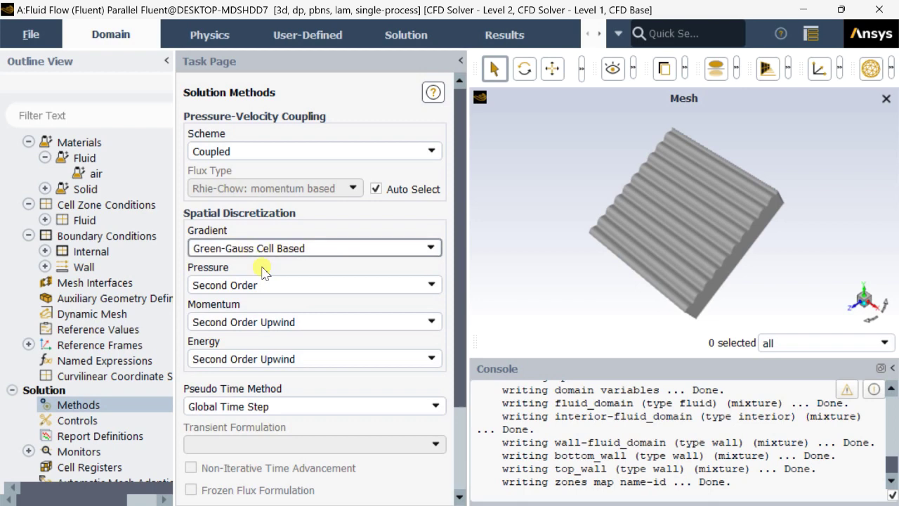
Set the absolute convergence criterion of the energy residual to 1e-30 in the residual monitors.
{"action": "scroll", "coordinate": [113, 383], "scroll_direction": "down", "scroll_amount": 2}
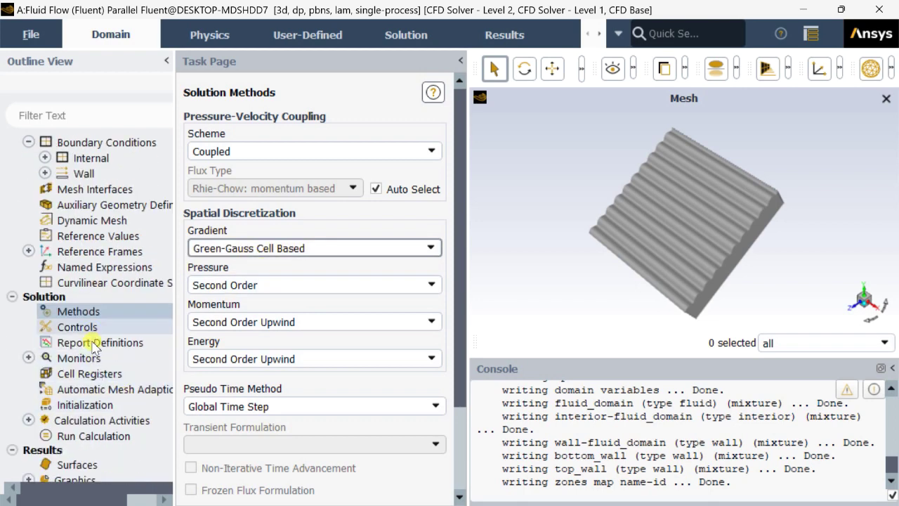
{"action": "double_click", "coordinate": [91, 359]}
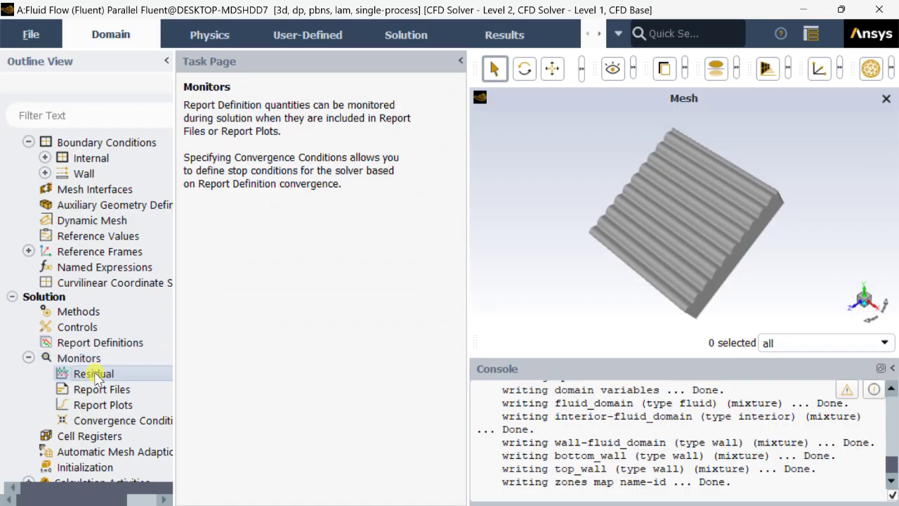
{"action": "double_click", "coordinate": [95, 373]}
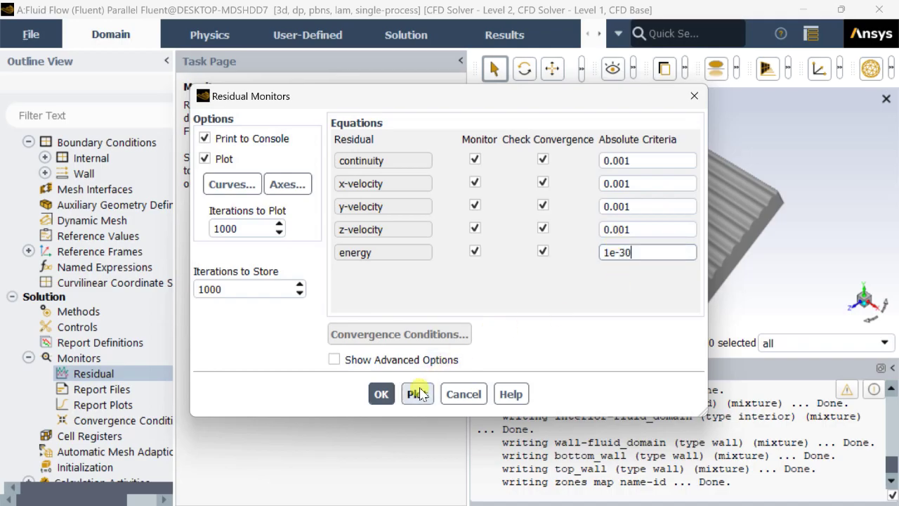
{"action": "left_click", "coordinate": [380, 394]}
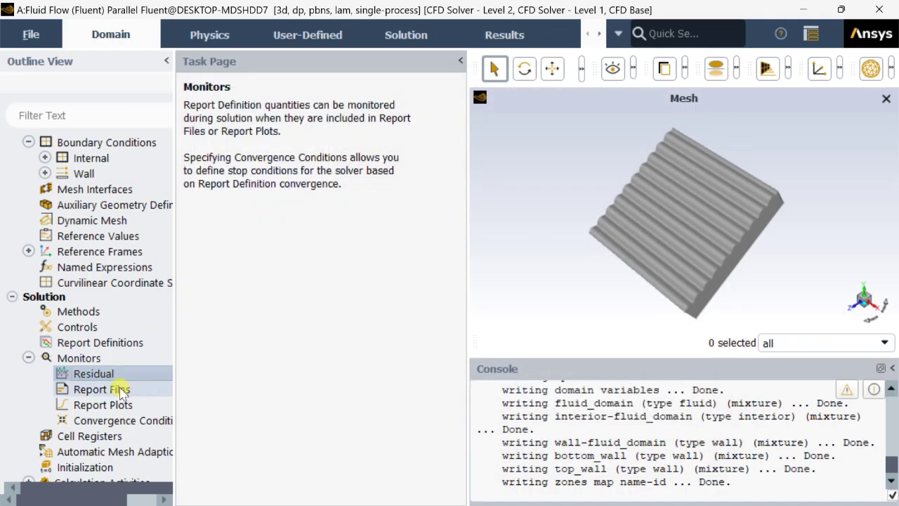
Initialize the solution with Standard Initialization computed from all-zones.
{"action": "scroll", "coordinate": [123, 388], "scroll_direction": "down", "scroll_amount": 2}
{"action": "left_click", "coordinate": [99, 377]}
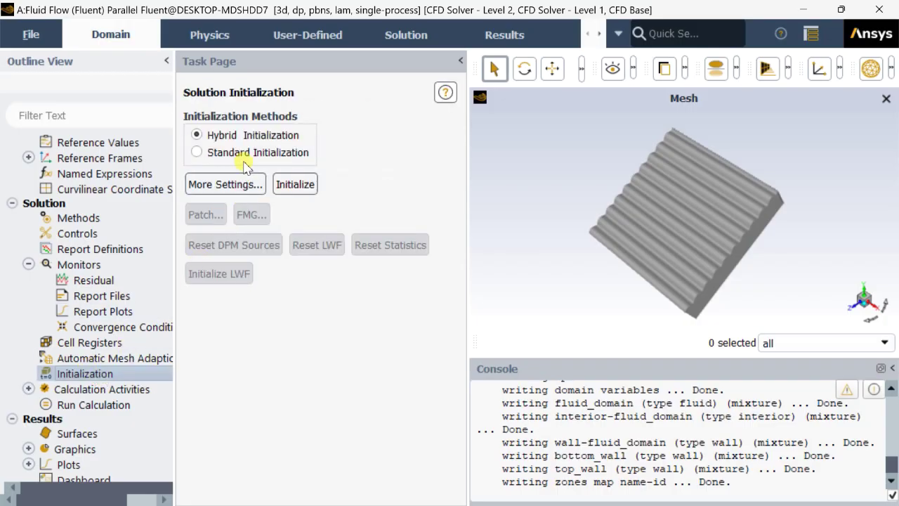
{"action": "left_click", "coordinate": [214, 152]}
{"action": "left_click", "coordinate": [281, 189]}
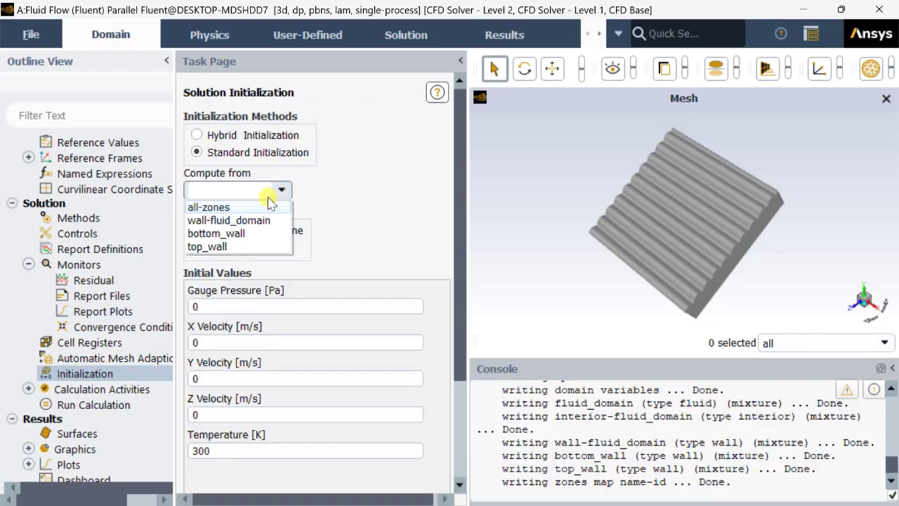
{"action": "left_click", "coordinate": [232, 205]}
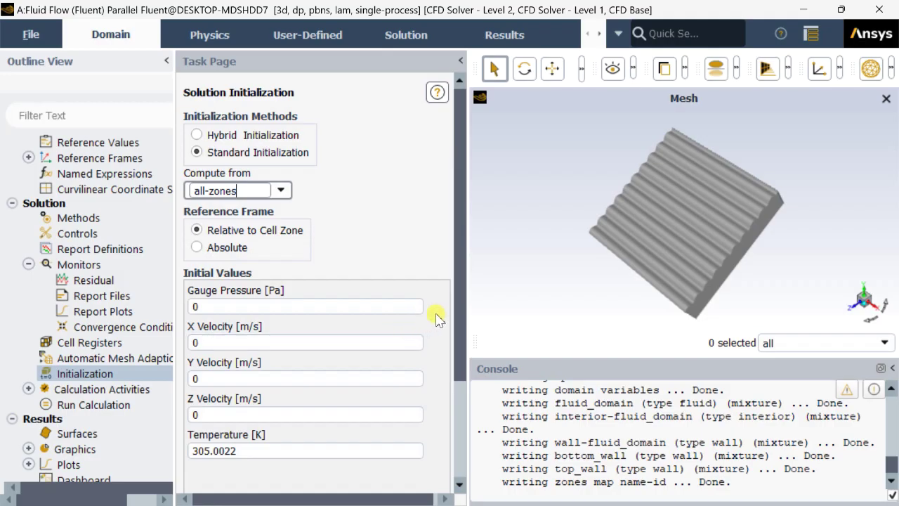
{"action": "left_click_drag", "start_coordinate": [458, 288], "coordinate": [470, 453]}
{"action": "left_click", "coordinate": [208, 393]}
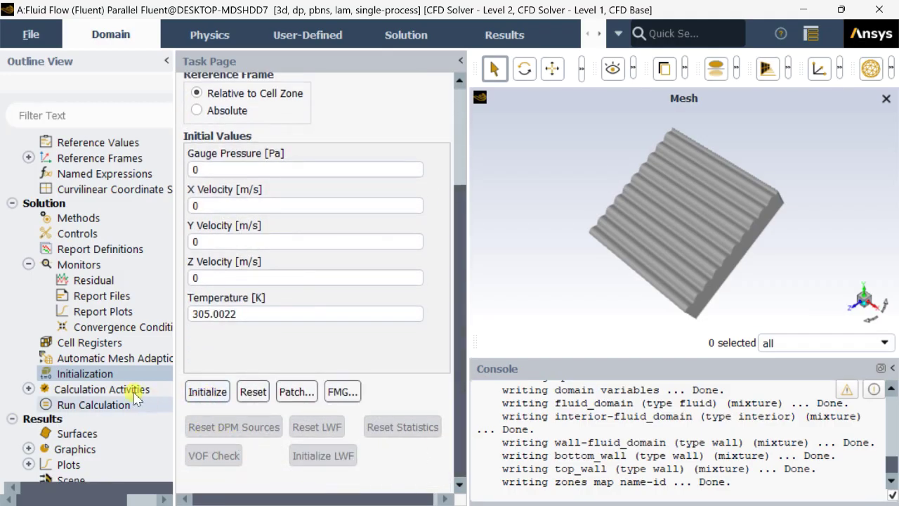
Set the number of iterations to 500 and add Enthalpy to the additional data file quantities.
{"action": "left_click", "coordinate": [78, 405]}
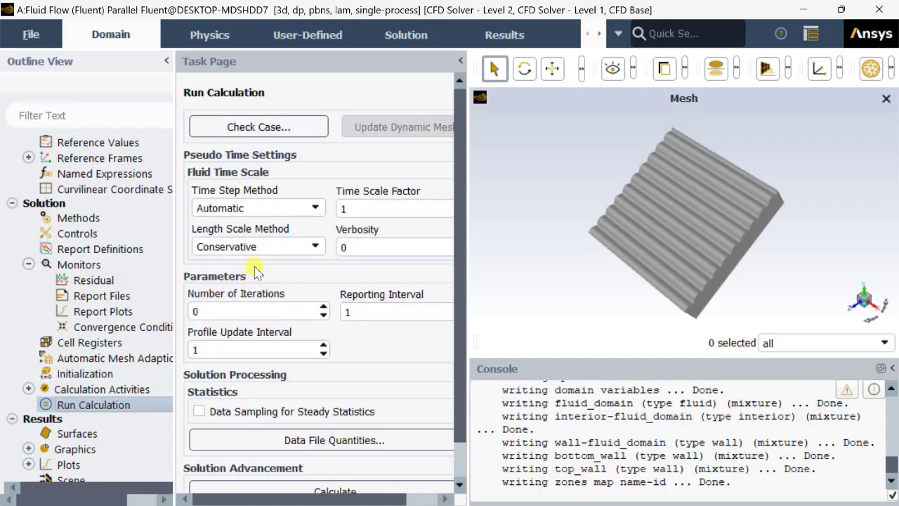
{"action": "double_click", "coordinate": [239, 312]}
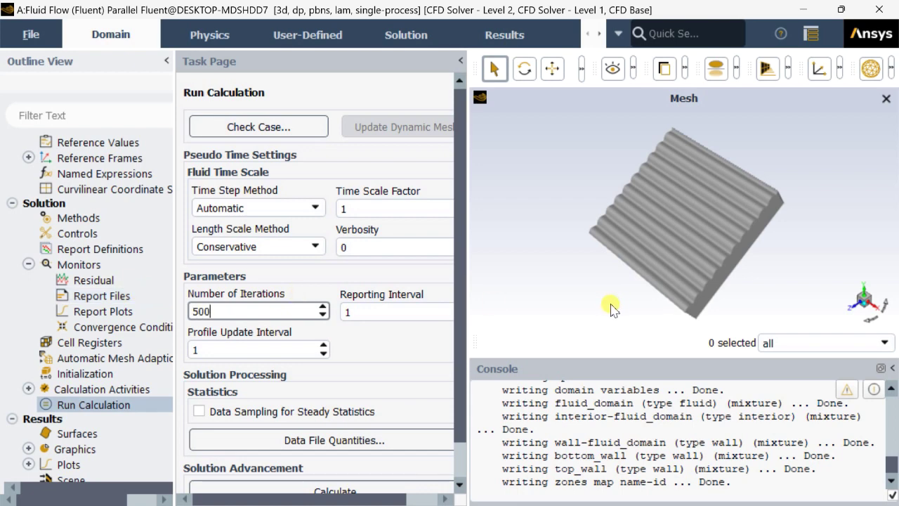
{"action": "left_click", "coordinate": [314, 440]}
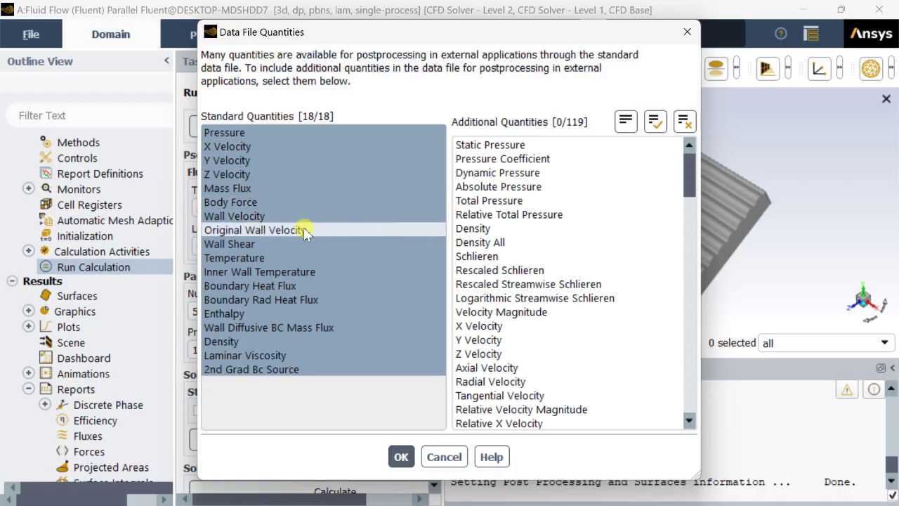
{"action": "scroll", "coordinate": [523, 256], "scroll_direction": "down", "scroll_amount": 8}
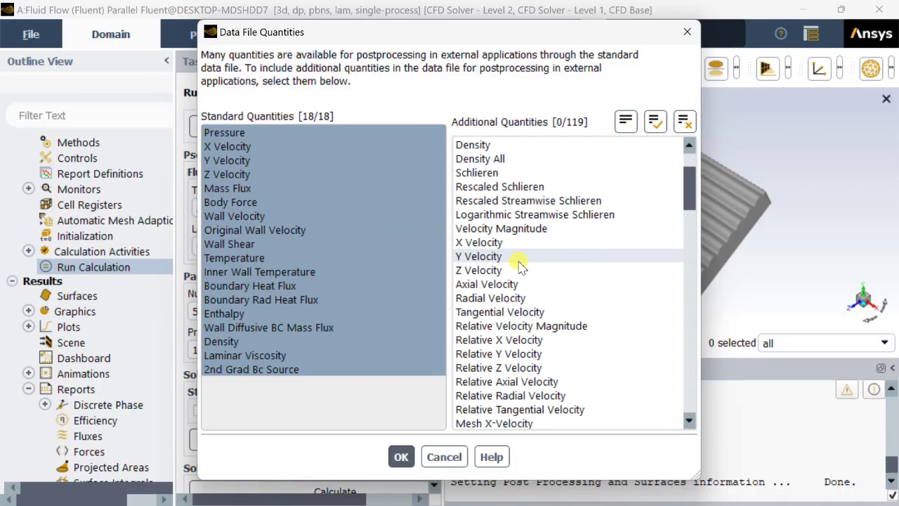
{"action": "scroll", "coordinate": [520, 274], "scroll_direction": "down", "scroll_amount": 7}
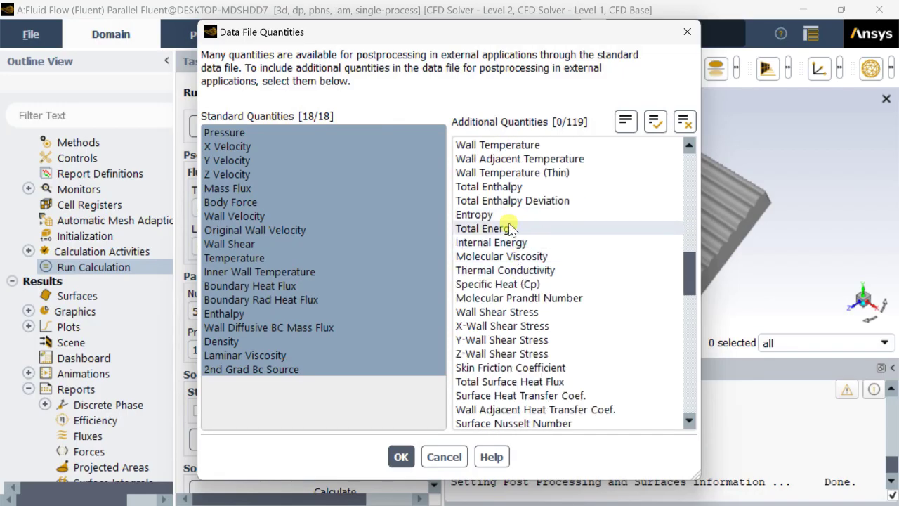
{"action": "scroll", "coordinate": [513, 230], "scroll_direction": "up", "scroll_amount": 8}
{"action": "scroll", "coordinate": [511, 232], "scroll_direction": "up", "scroll_amount": 7}
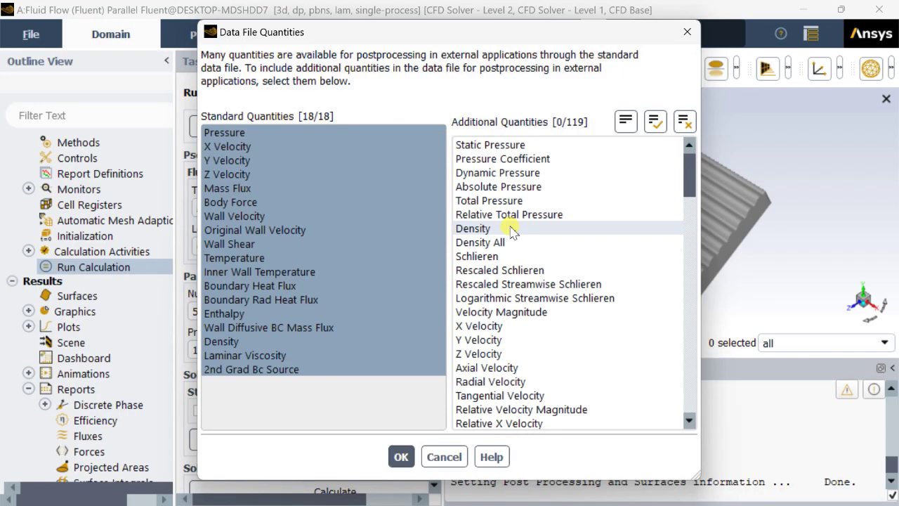
{"action": "scroll", "coordinate": [511, 232], "scroll_direction": "down", "scroll_amount": 9}
{"action": "scroll", "coordinate": [511, 243], "scroll_direction": "down", "scroll_amount": 4}
{"action": "left_click", "coordinate": [512, 187]}
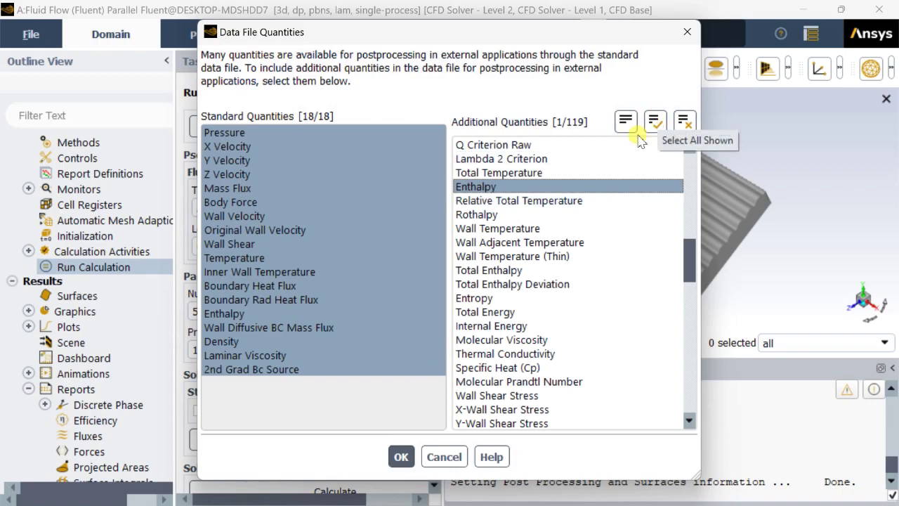
{"action": "left_click", "coordinate": [400, 457]}
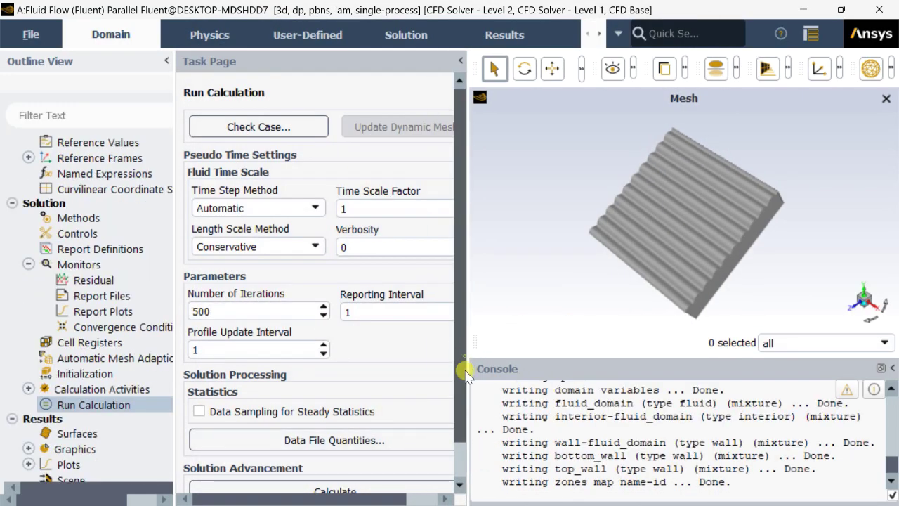
Run the calculation, acknowledge its completion, and show the scaled residuals plot beside a widened task page.
{"action": "scroll", "coordinate": [379, 421], "scroll_direction": "down", "scroll_amount": 2}
{"action": "left_click", "coordinate": [364, 460]}
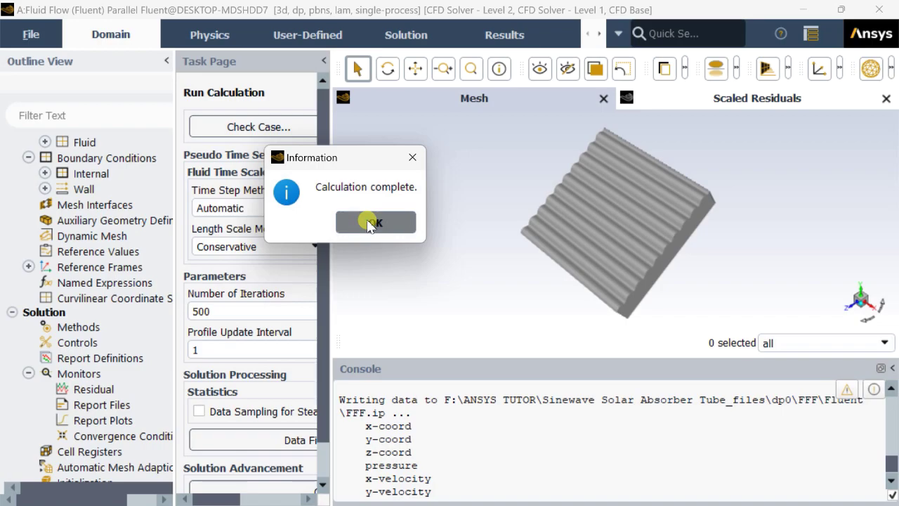
{"action": "left_click", "coordinate": [372, 221]}
{"action": "left_click", "coordinate": [780, 100]}
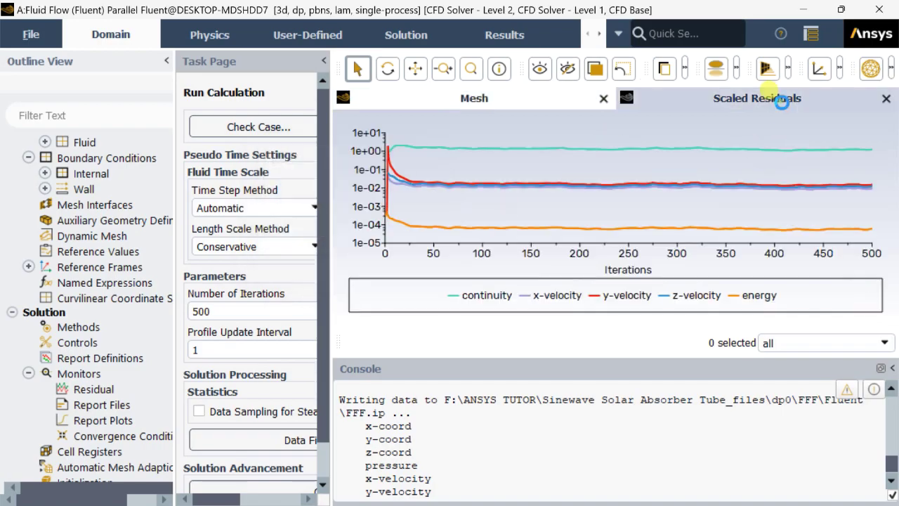
{"action": "left_click_drag", "start_coordinate": [324, 302], "coordinate": [450, 303]}
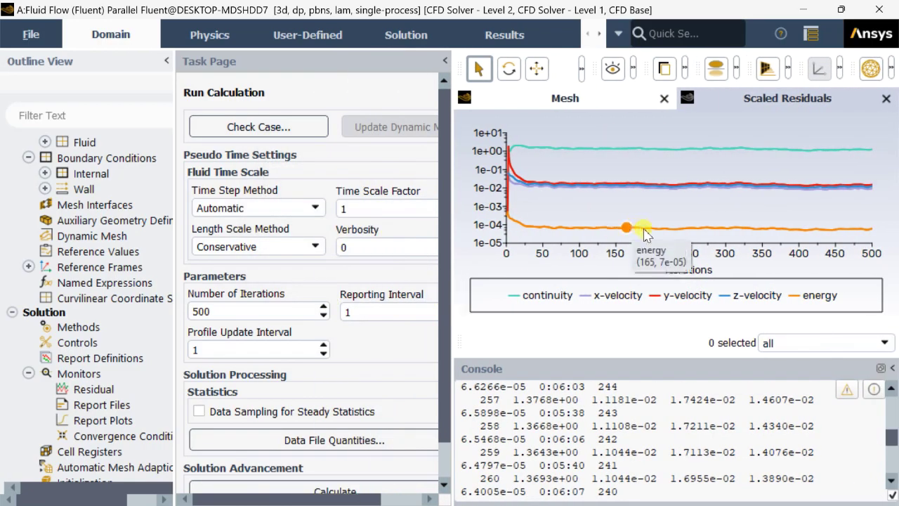
Close Fluent and open the fluid flow system's results in CFD-Post from Workbench.
{"action": "left_click", "coordinate": [891, 8]}
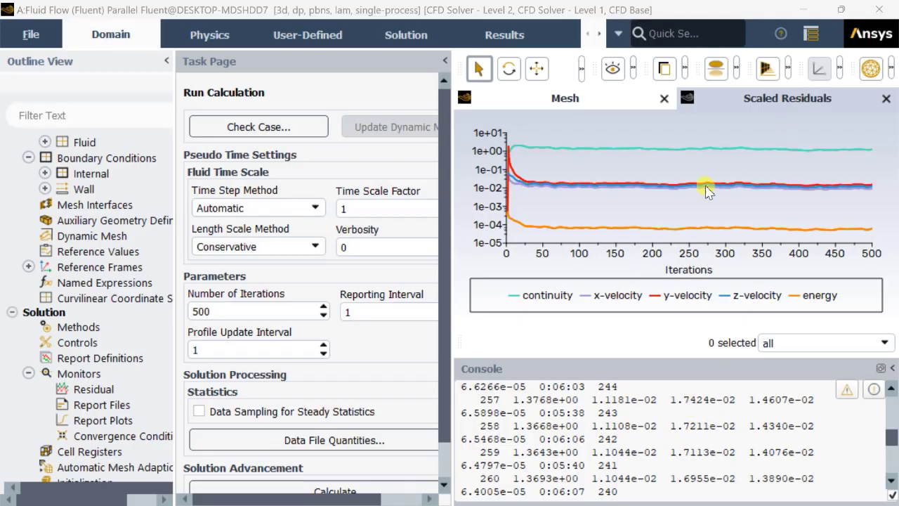
{"action": "left_click", "coordinate": [451, 281]}
{"action": "double_click", "coordinate": [340, 266]}
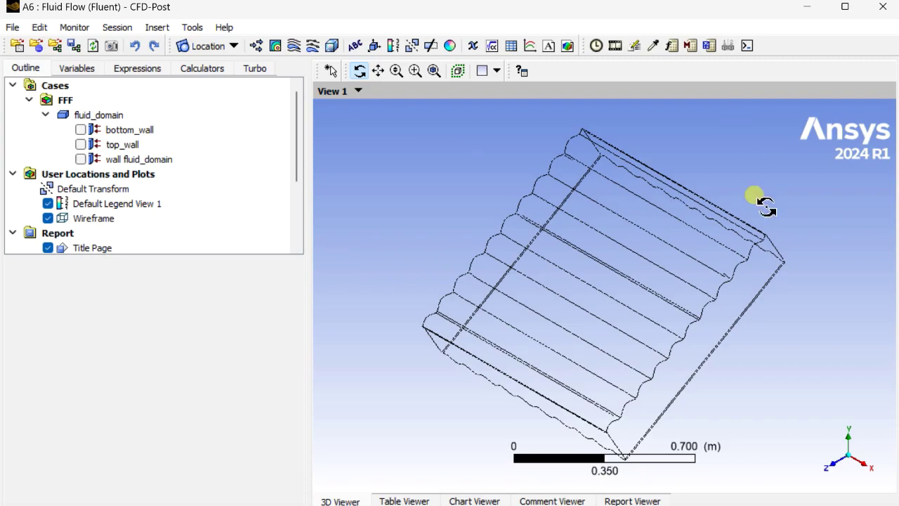
Create a plane location using the YZ Plane method at X = 0.5 m and apply it.
{"action": "left_click", "coordinate": [232, 47]}
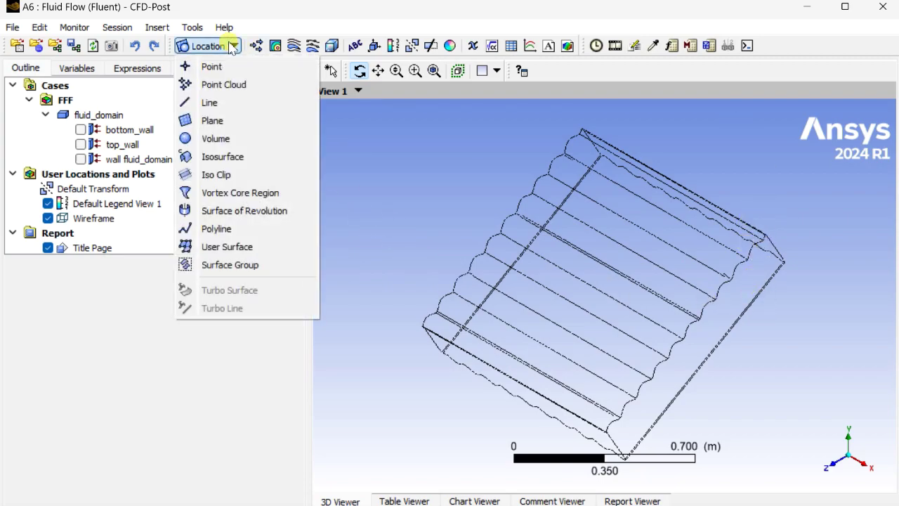
{"action": "left_click", "coordinate": [219, 122]}
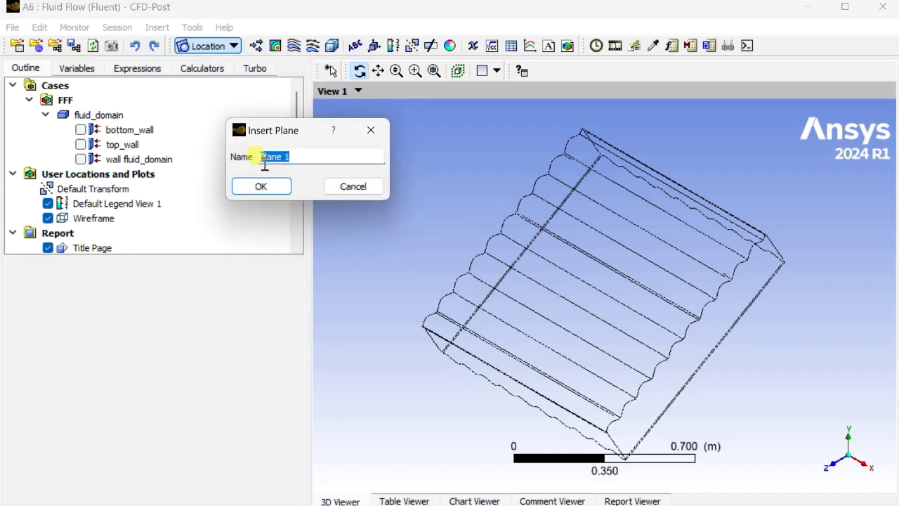
{"action": "left_click", "coordinate": [264, 188]}
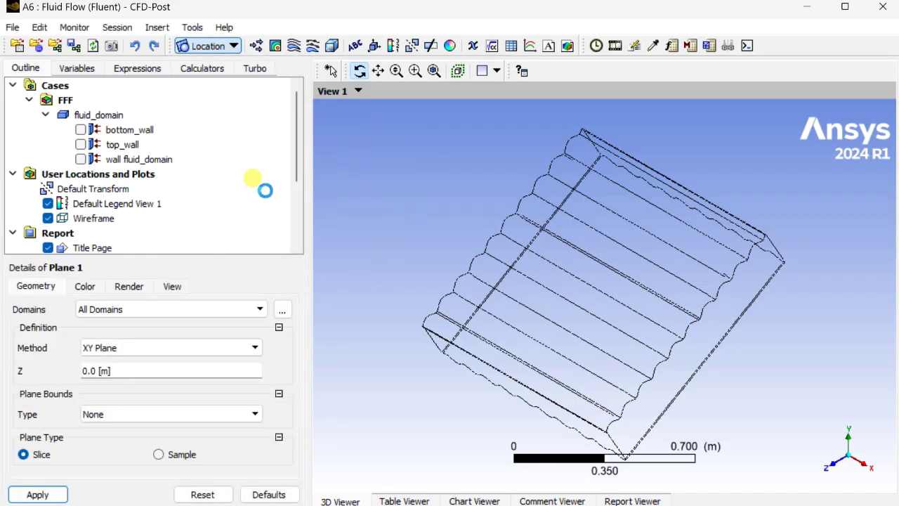
{"action": "left_click", "coordinate": [149, 349]}
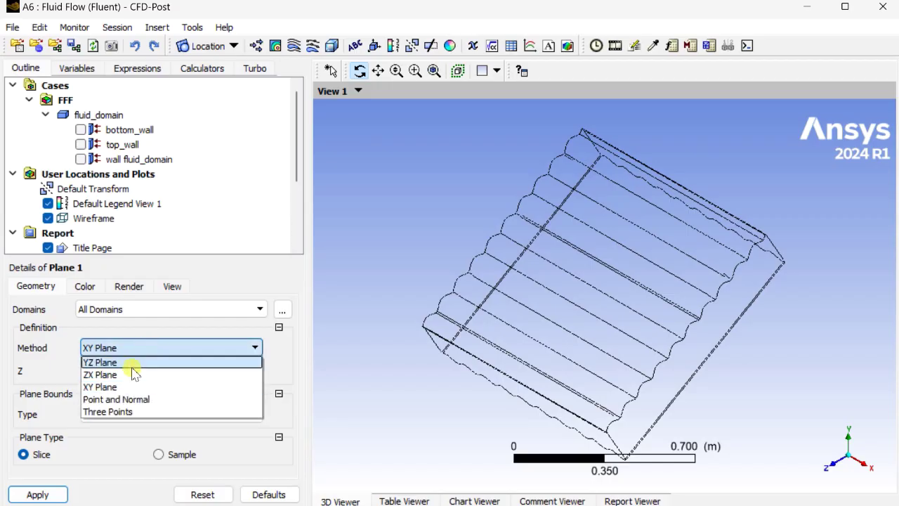
{"action": "left_click", "coordinate": [125, 363]}
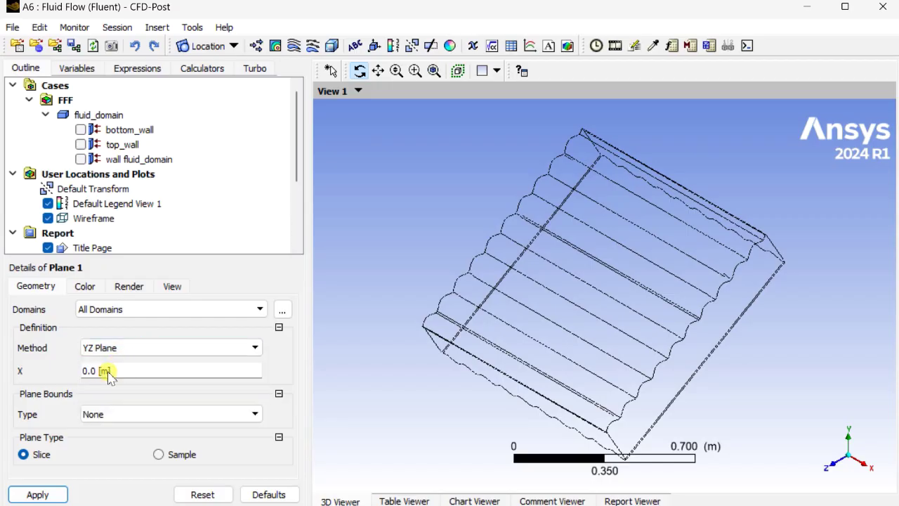
{"action": "left_click", "coordinate": [109, 375]}
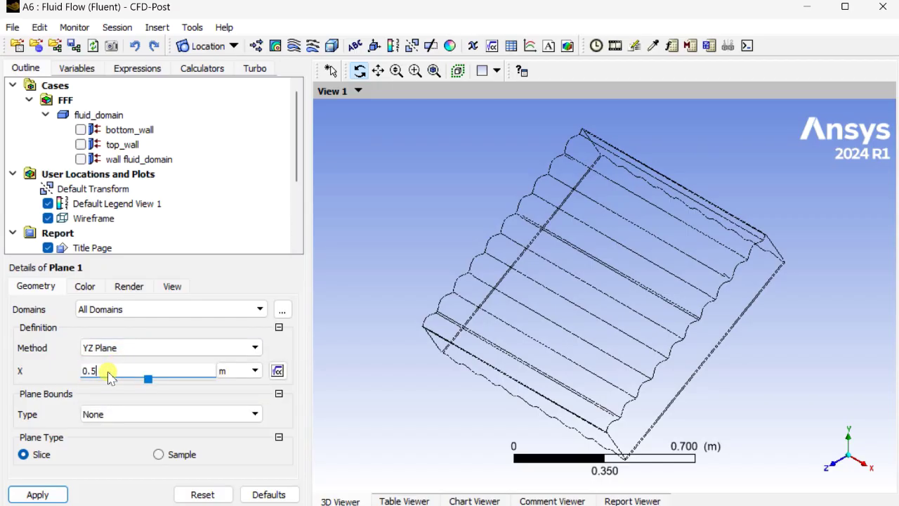
{"action": "left_click", "coordinate": [37, 495]}
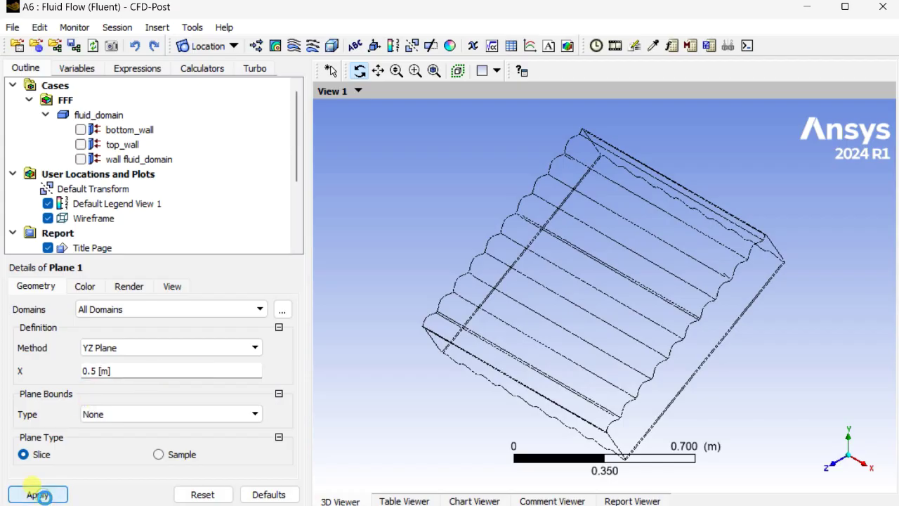
Insert a contour, keeping the default name, with Temperature as its variable and a Local range.
{"action": "left_click_drag", "start_coordinate": [657, 366], "coordinate": [634, 373]}
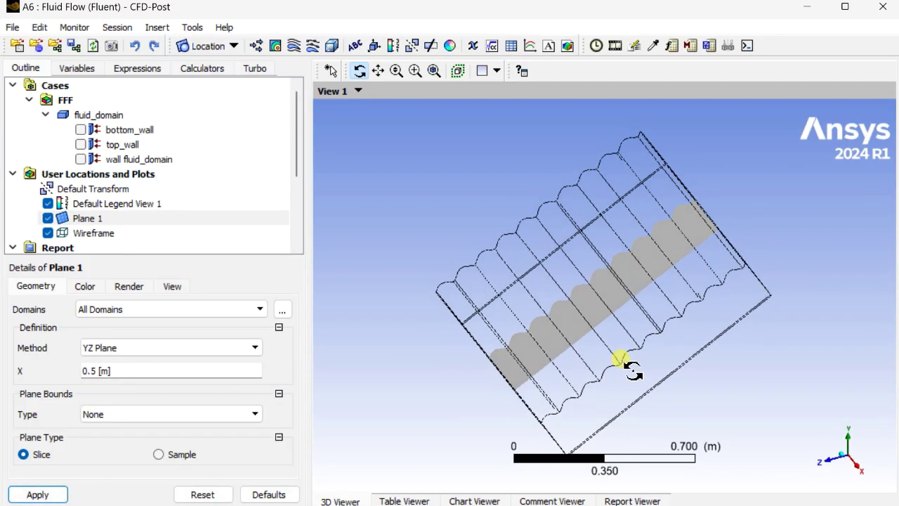
{"action": "left_click", "coordinate": [276, 46]}
{"action": "left_click", "coordinate": [313, 112]}
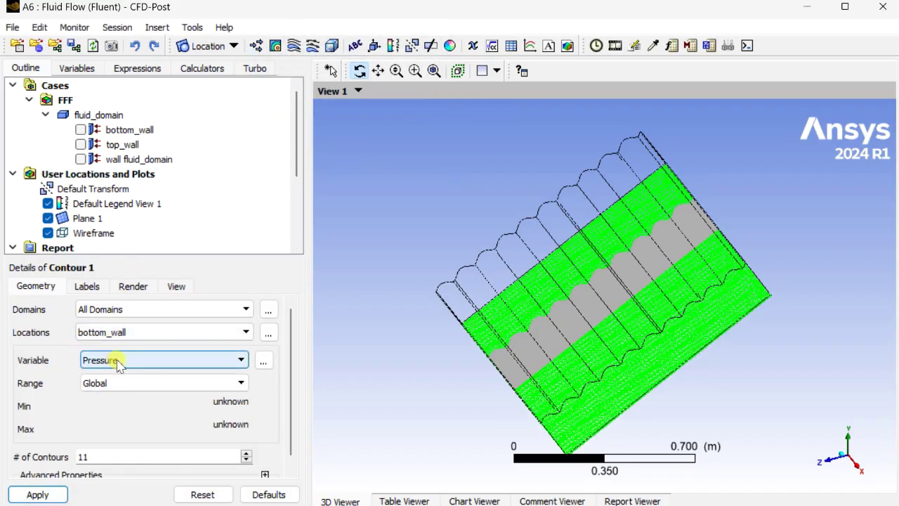
{"action": "left_click", "coordinate": [121, 361]}
{"action": "left_click", "coordinate": [119, 415]}
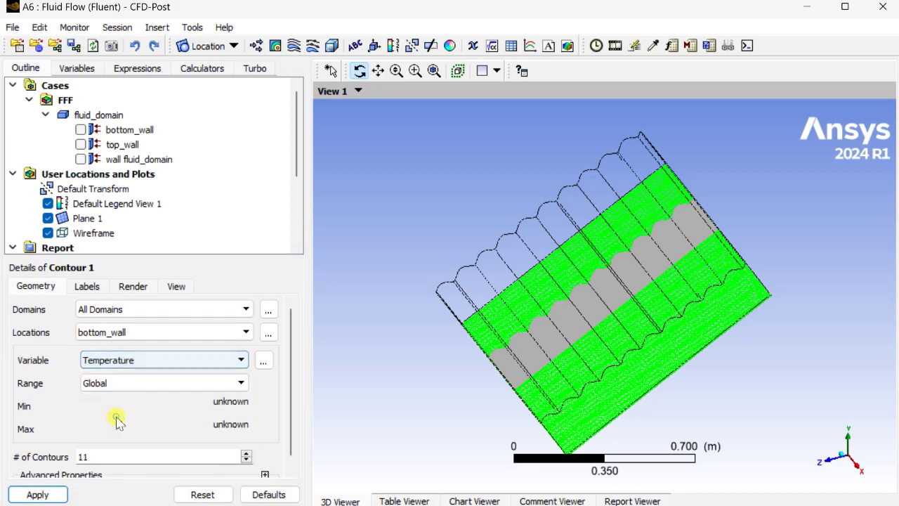
{"action": "left_click", "coordinate": [127, 386]}
{"action": "left_click", "coordinate": [127, 408]}
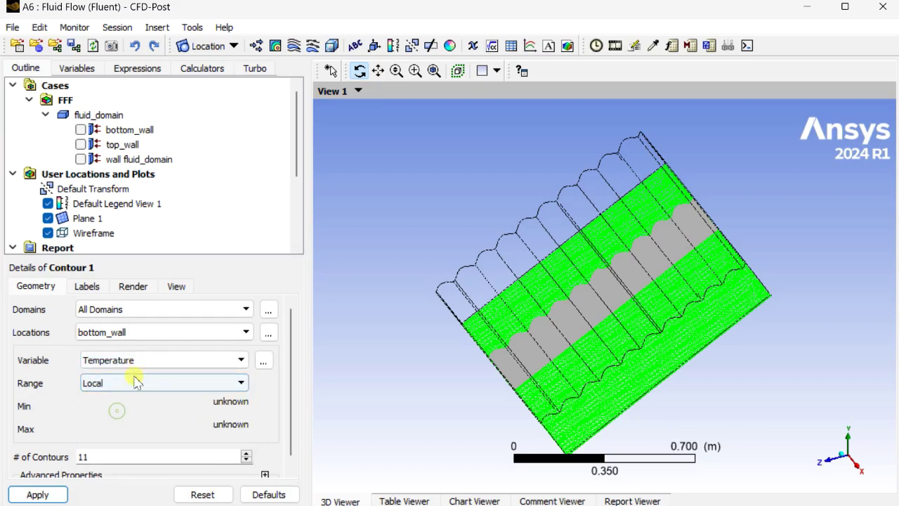
Apply the temperature contour on Plane 1 with 100 contours, and hide the wireframe.
{"action": "left_click", "coordinate": [171, 338]}
{"action": "left_click", "coordinate": [158, 380]}
{"action": "left_click_drag", "start_coordinate": [97, 456], "coordinate": [57, 462]}
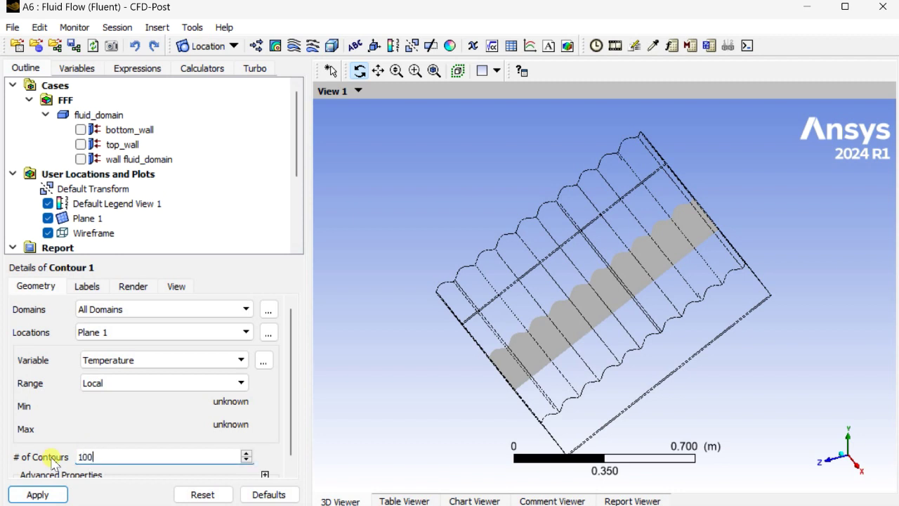
{"action": "left_click", "coordinate": [37, 495]}
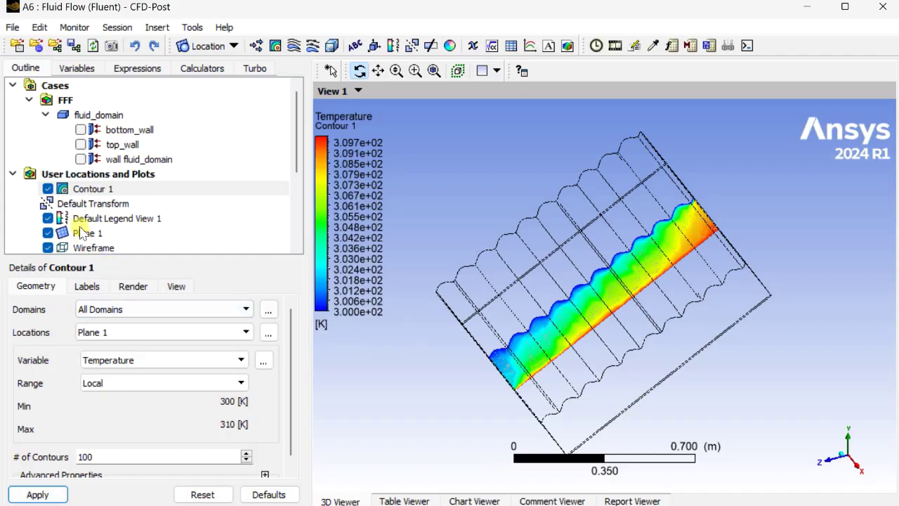
{"action": "left_click", "coordinate": [48, 248]}
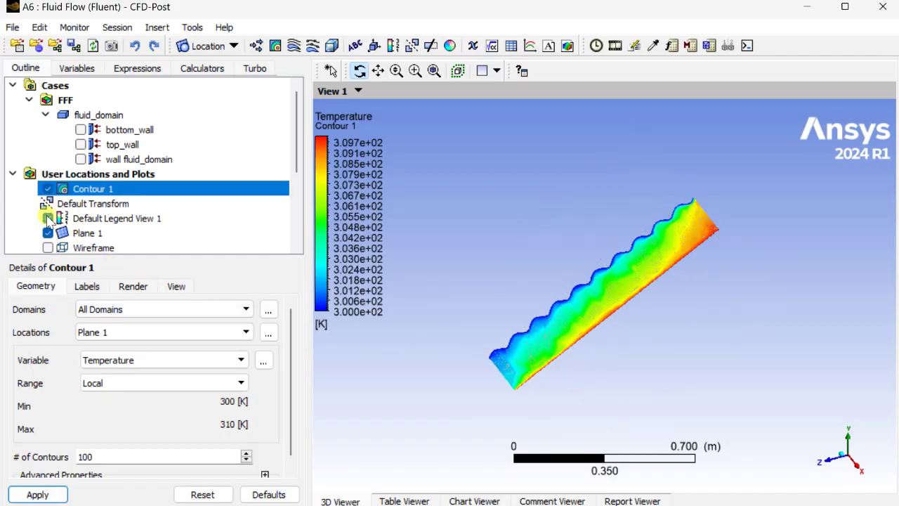
Set the default legend's number format to Fixed with a precision of 5 and apply it.
{"action": "left_click", "coordinate": [856, 470]}
{"action": "left_click", "coordinate": [811, 435]}
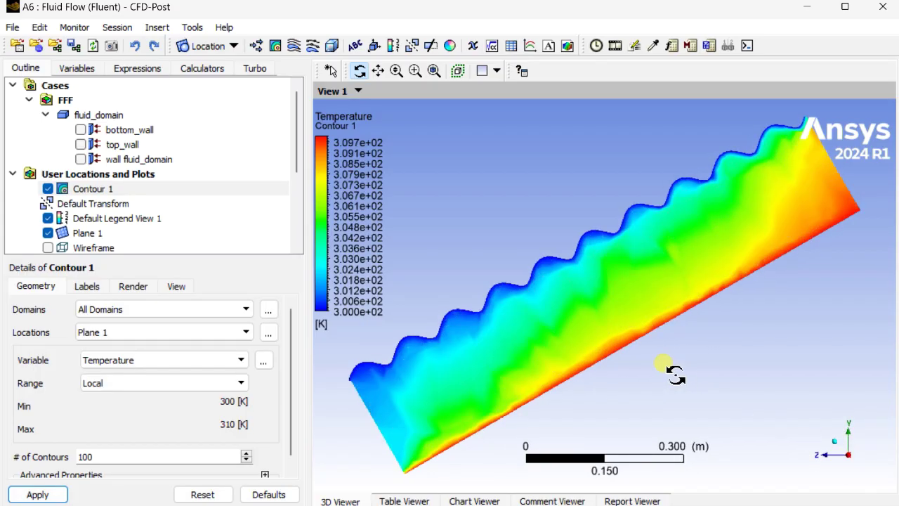
{"action": "scroll", "coordinate": [674, 374], "scroll_direction": "down", "scroll_amount": 2}
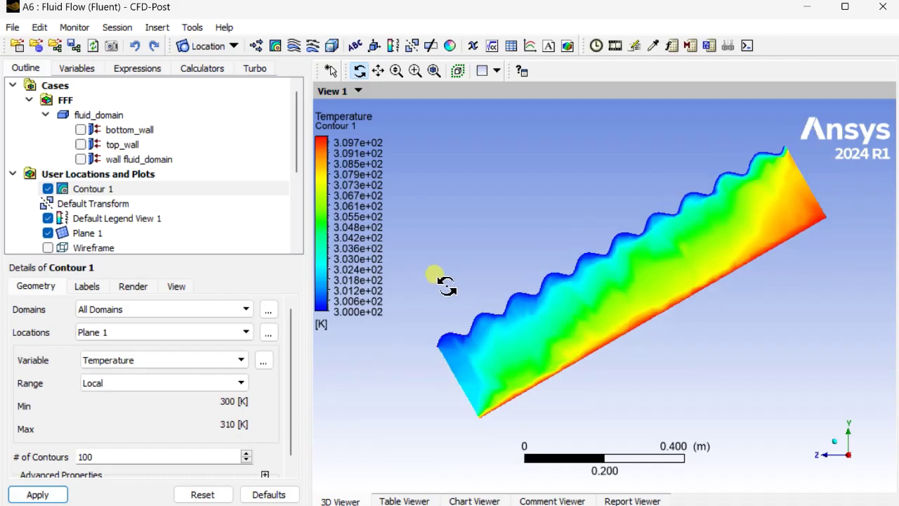
{"action": "left_click", "coordinate": [114, 219]}
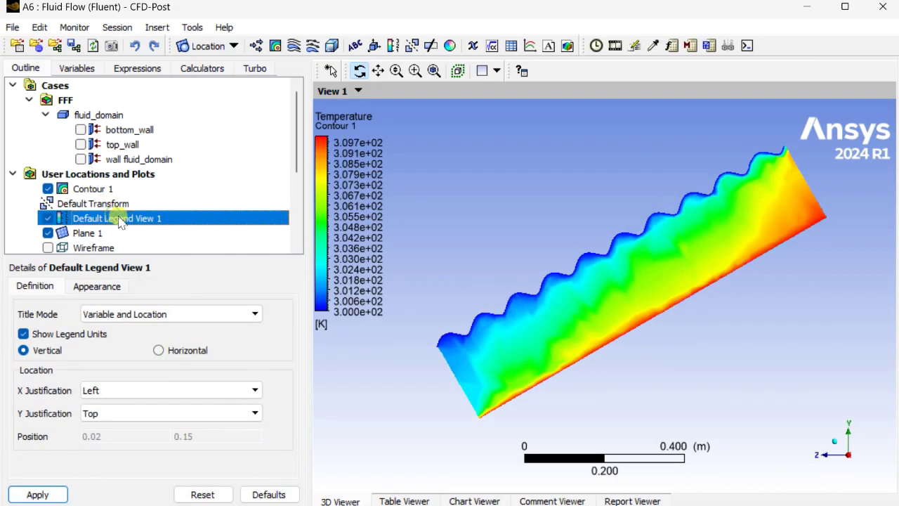
{"action": "left_click", "coordinate": [105, 289]}
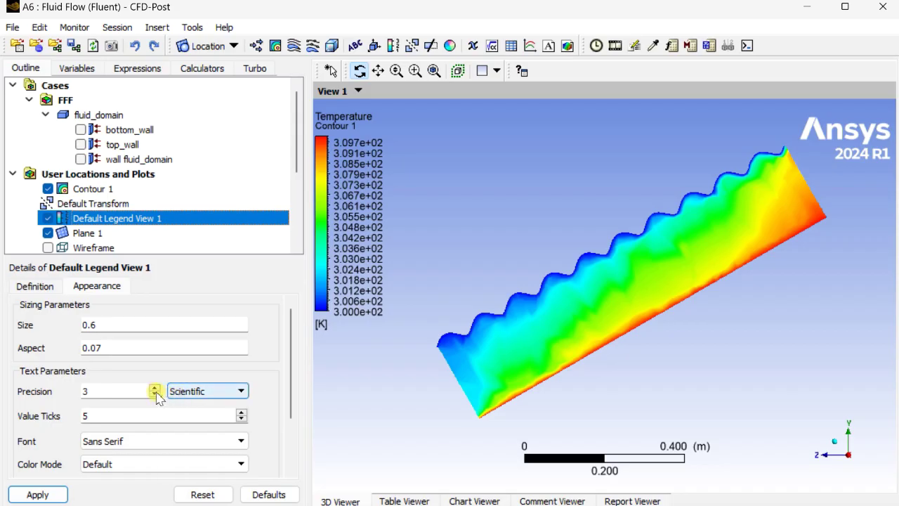
{"action": "left_click", "coordinate": [186, 395]}
{"action": "left_click", "coordinate": [183, 401]}
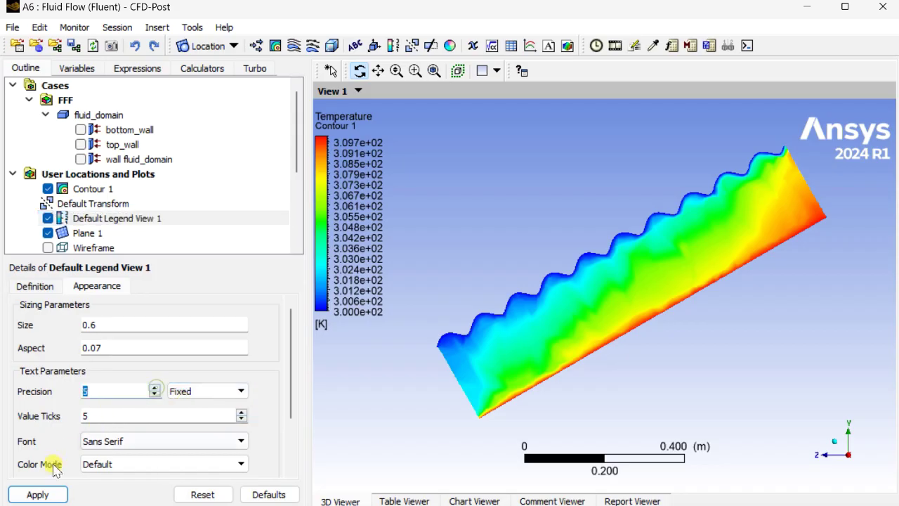
{"action": "left_click", "coordinate": [37, 494]}
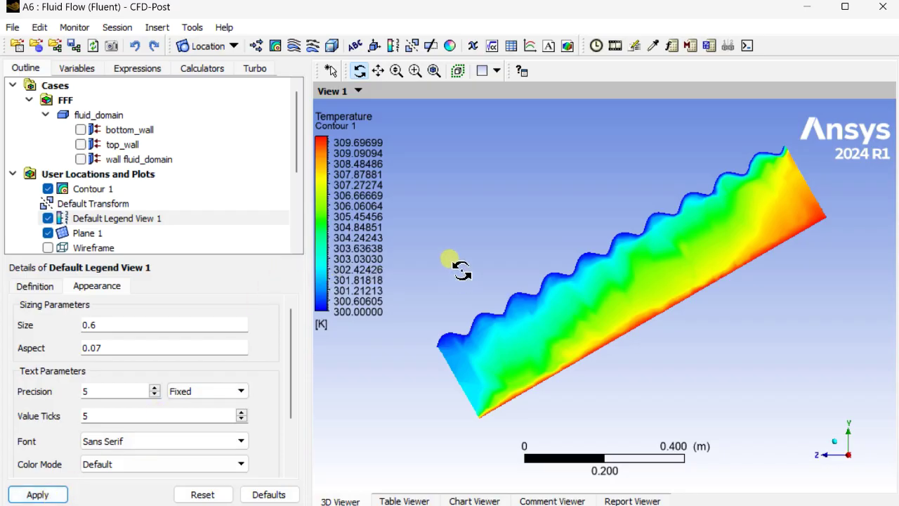
Change the variable of Contour 1 on Plane 1 to Velocity and apply it.
{"action": "left_click", "coordinate": [93, 189]}
{"action": "left_click", "coordinate": [163, 359]}
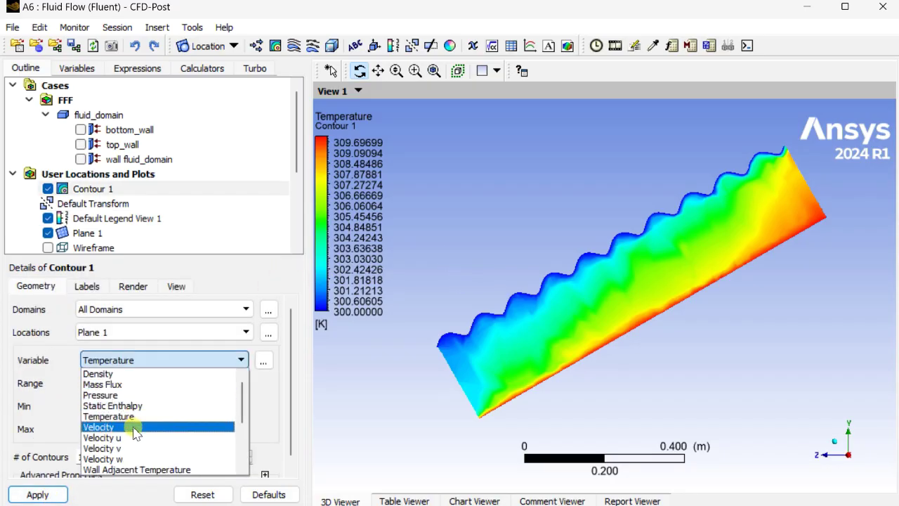
{"action": "left_click", "coordinate": [135, 426]}
{"action": "left_click", "coordinate": [42, 494]}
{"action": "left_click", "coordinate": [543, 244]}
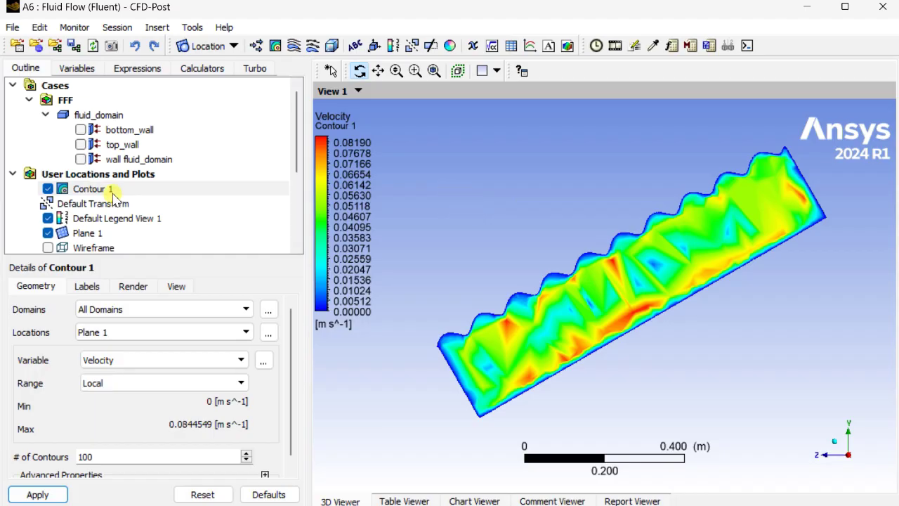
Hide Contour 1 and insert a default-named Surface Streamline on Plane 1, using 25 equally spaced samples of Velocity.
{"action": "left_click", "coordinate": [48, 188]}
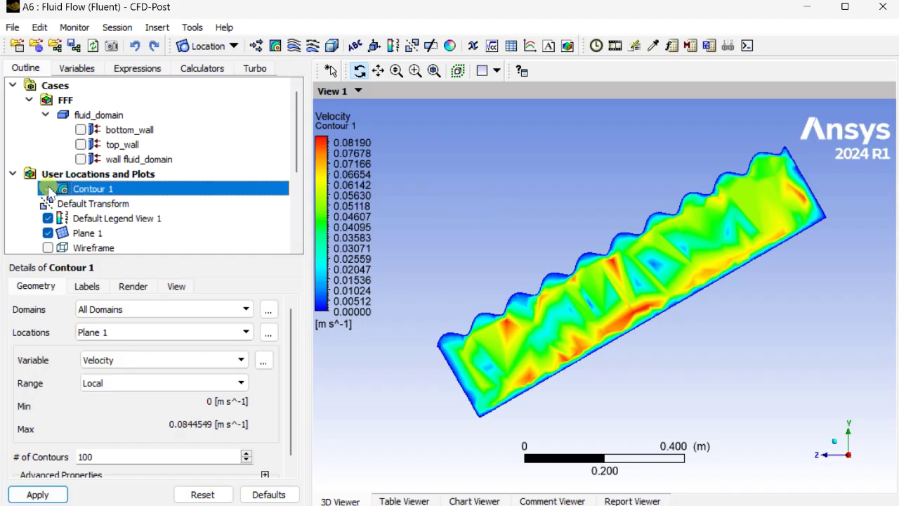
{"action": "left_click", "coordinate": [293, 45]}
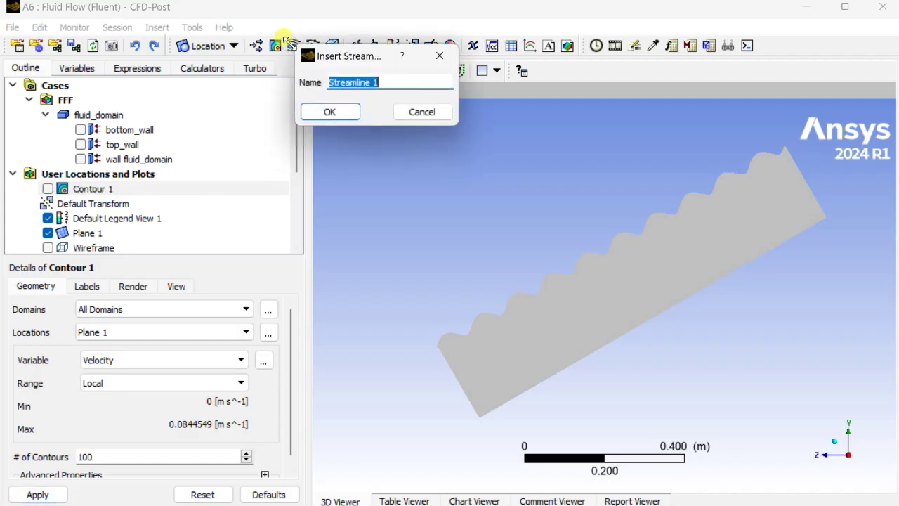
{"action": "left_click", "coordinate": [322, 114]}
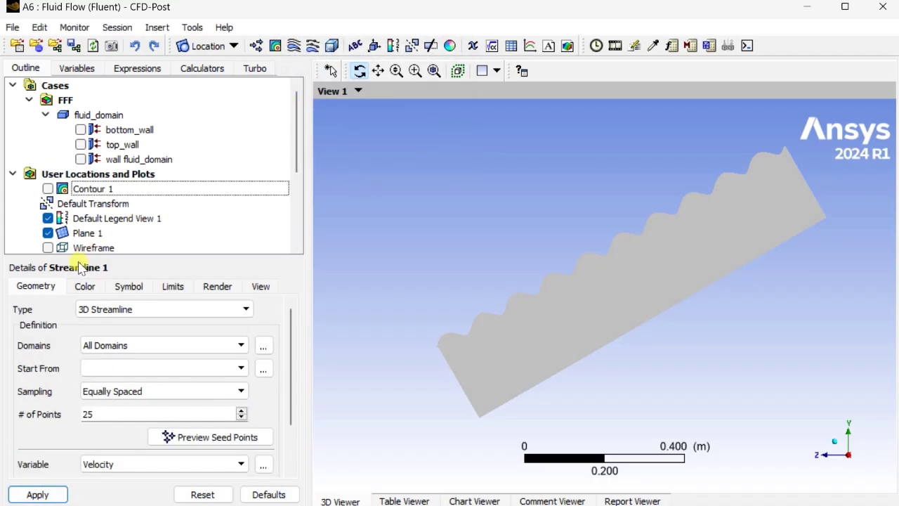
{"action": "left_click", "coordinate": [136, 316]}
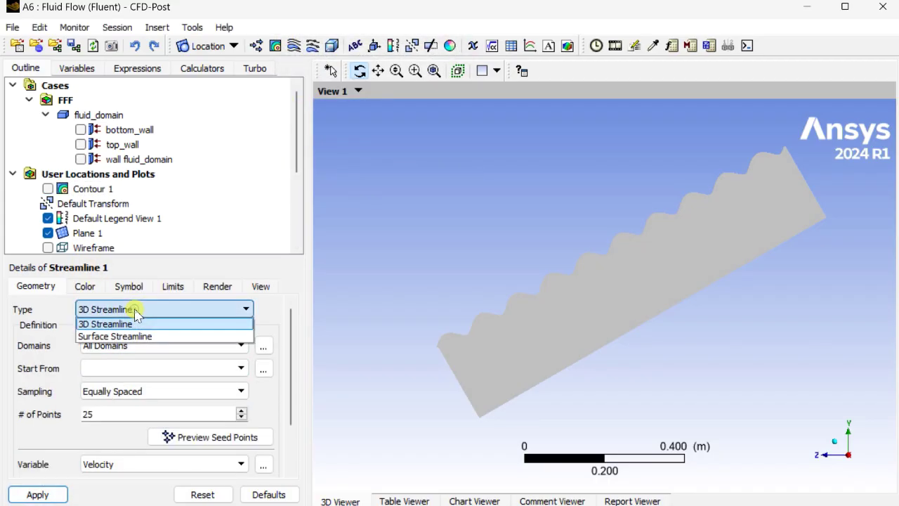
{"action": "left_click", "coordinate": [136, 335]}
{"action": "left_click", "coordinate": [134, 341]}
{"action": "left_click", "coordinate": [134, 391]}
{"action": "left_click", "coordinate": [55, 495]}
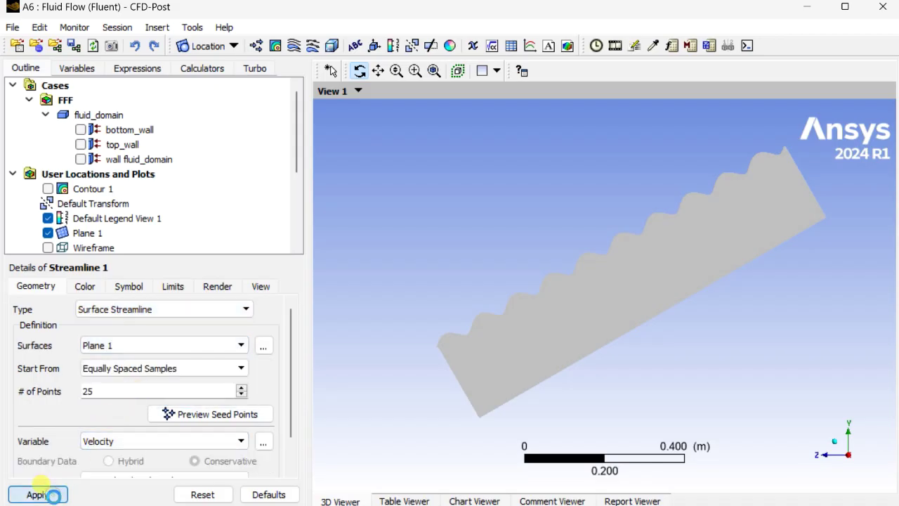
Increase the number of points for Streamline 1 to 100 and apply it.
{"action": "left_click_drag", "start_coordinate": [98, 391], "coordinate": [59, 396]}
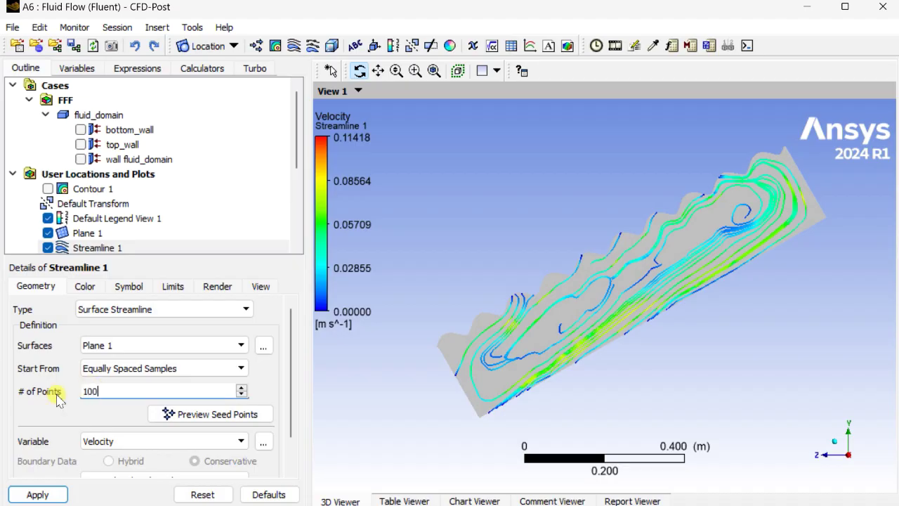
{"action": "left_click", "coordinate": [54, 495]}
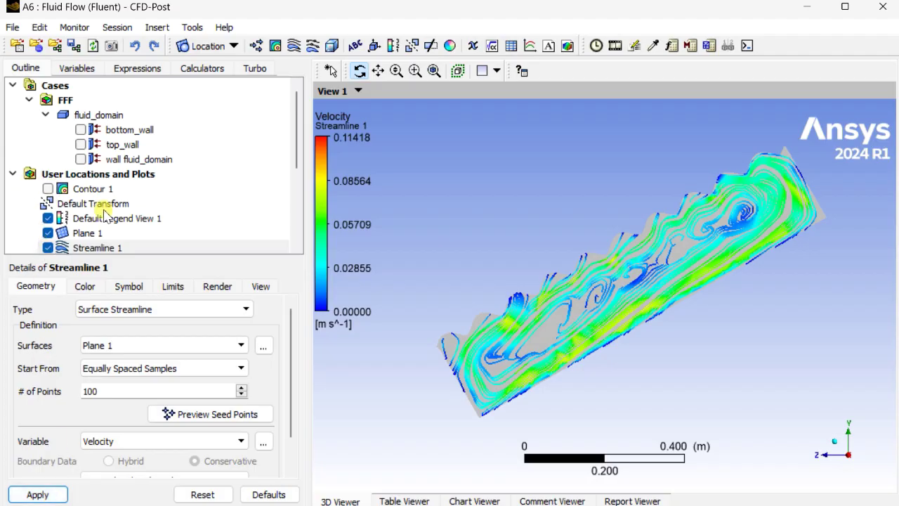
{"action": "left_click_drag", "start_coordinate": [700, 283], "coordinate": [665, 274]}
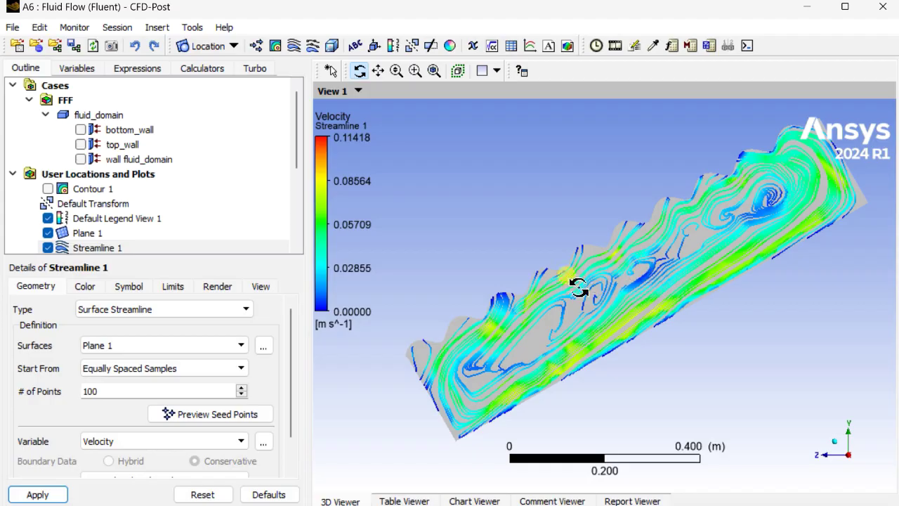
Adjust the number of value ticks in the default legend's text parameters and apply it.
{"action": "left_click", "coordinate": [127, 222]}
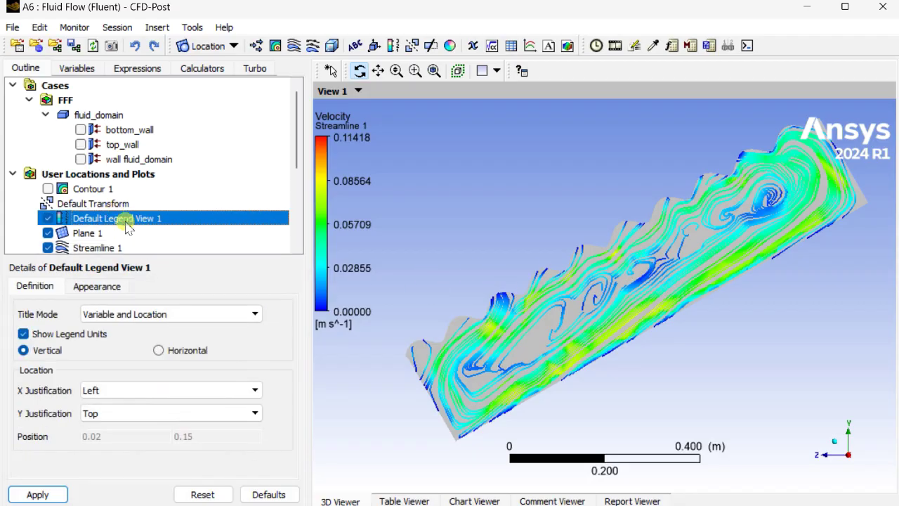
{"action": "left_click", "coordinate": [109, 286]}
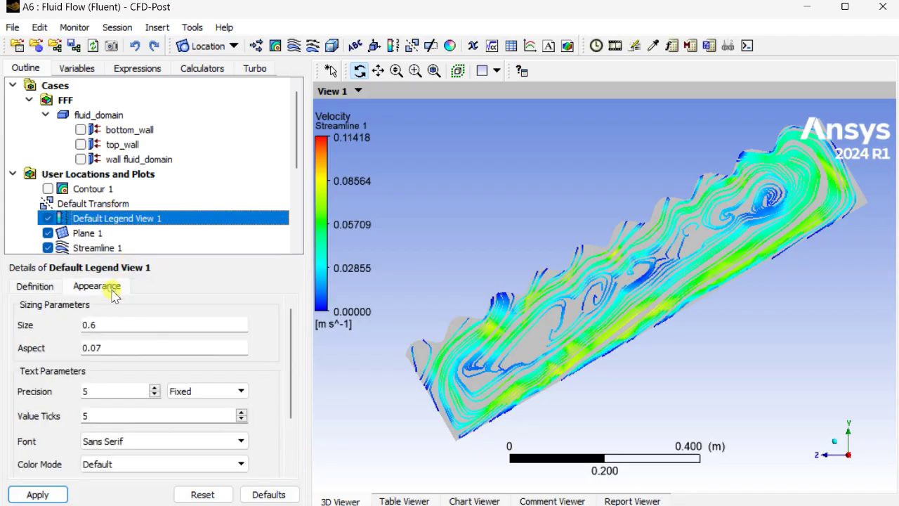
{"action": "left_click", "coordinate": [155, 395]}
{"action": "left_click", "coordinate": [155, 395]}
{"action": "left_click", "coordinate": [155, 395]}
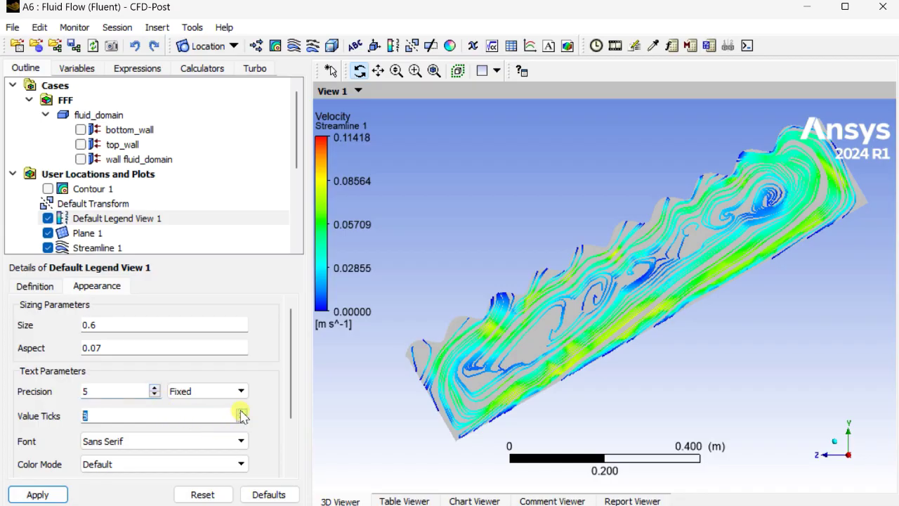
{"action": "left_click", "coordinate": [38, 494]}
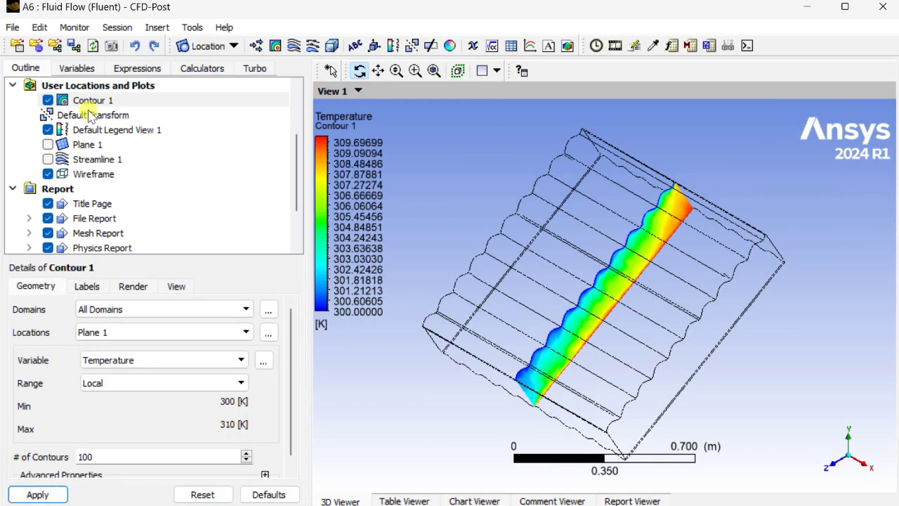
Add bottom_wall, top_wall and wall fluid_domain to Plane 1 as locations of the temperature Contour 1, and apply it.
{"action": "left_click", "coordinate": [89, 102]}
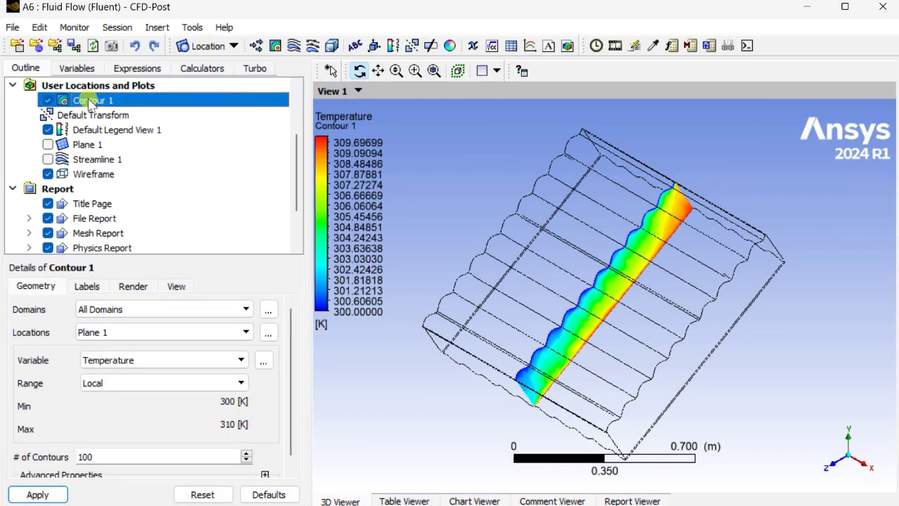
{"action": "left_click", "coordinate": [268, 334]}
{"action": "left_click", "coordinate": [437, 74], "text": "ctrl"}
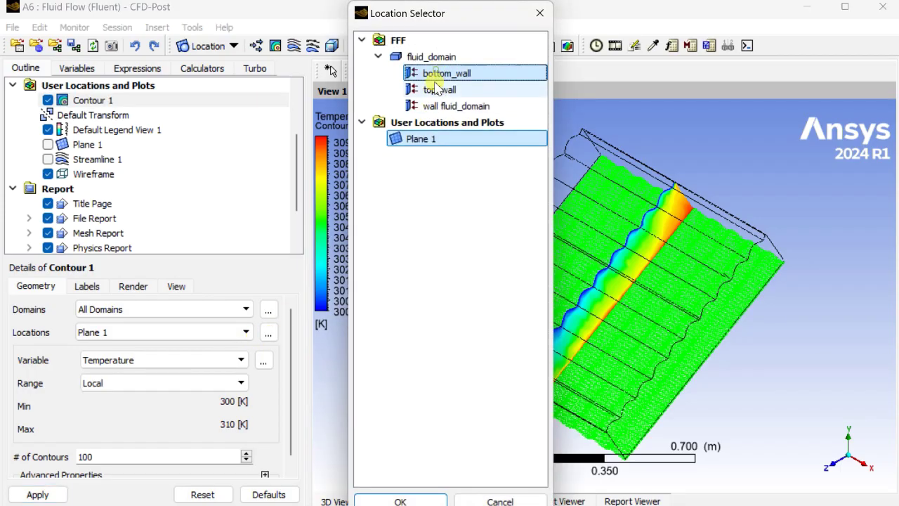
{"action": "left_click", "coordinate": [436, 90], "text": "ctrl"}
{"action": "left_click", "coordinate": [429, 106], "text": "ctrl"}
{"action": "left_click_drag", "start_coordinate": [438, 13], "coordinate": [349, 35]}
{"action": "left_click", "coordinate": [319, 487]}
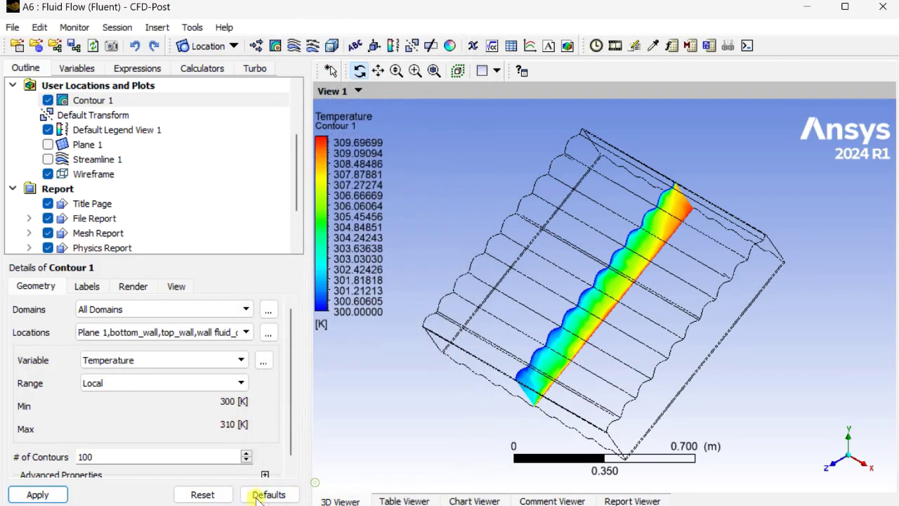
{"action": "left_click", "coordinate": [56, 494]}
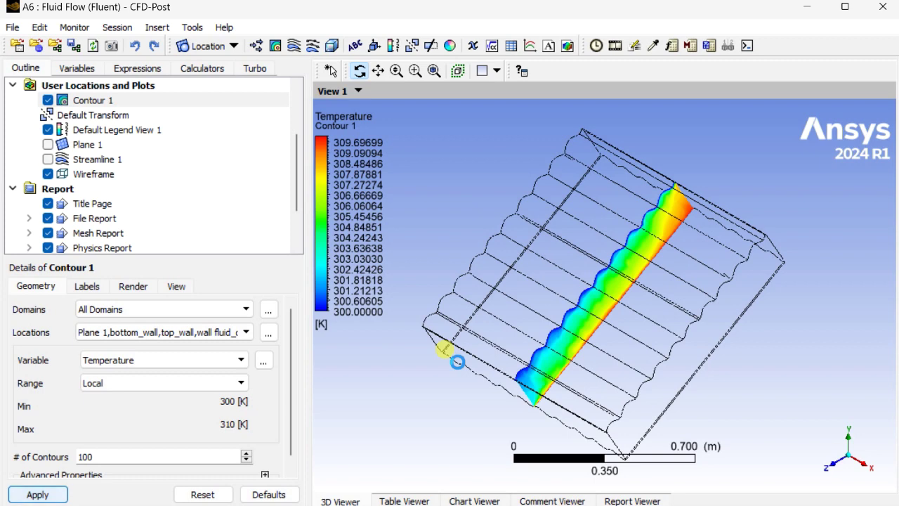
{"action": "left_click_drag", "start_coordinate": [692, 365], "coordinate": [722, 363]}
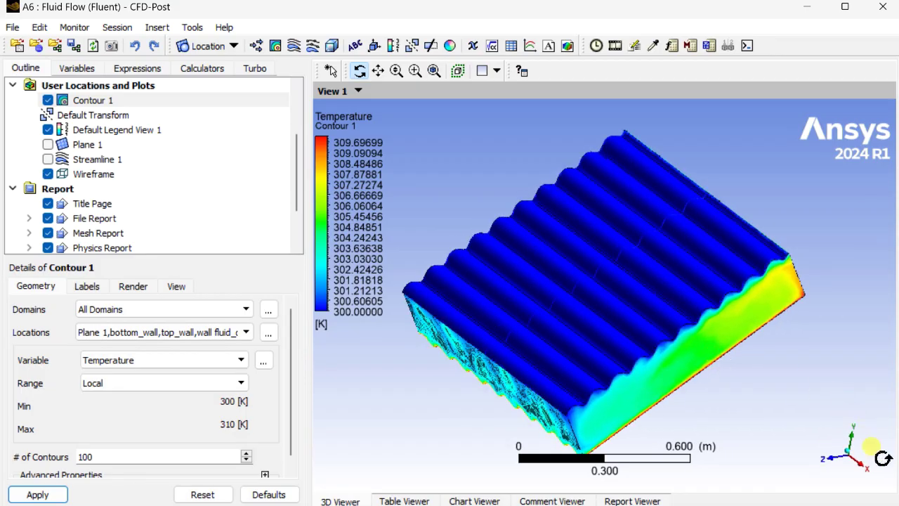
{"action": "left_click", "coordinate": [859, 463]}
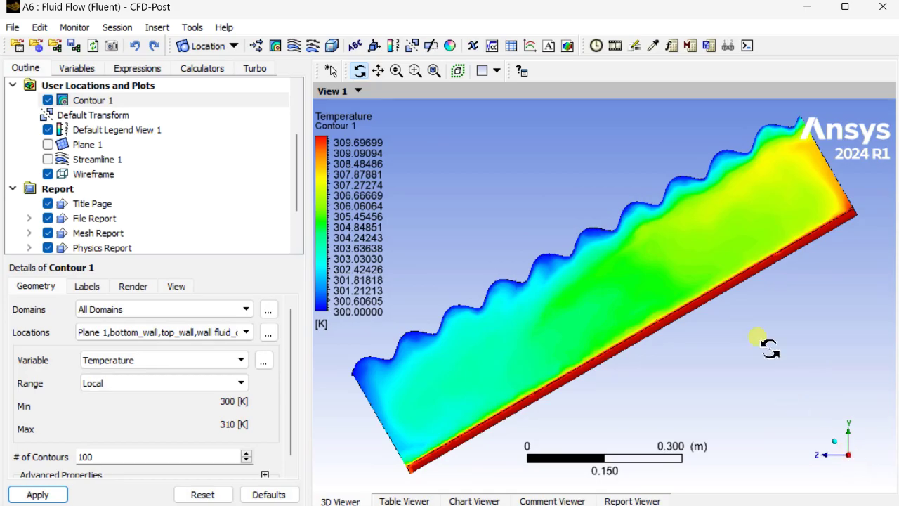
{"action": "scroll", "coordinate": [688, 347], "scroll_direction": "down", "scroll_amount": 2}
{"action": "left_click_drag", "start_coordinate": [562, 348], "coordinate": [763, 321]}
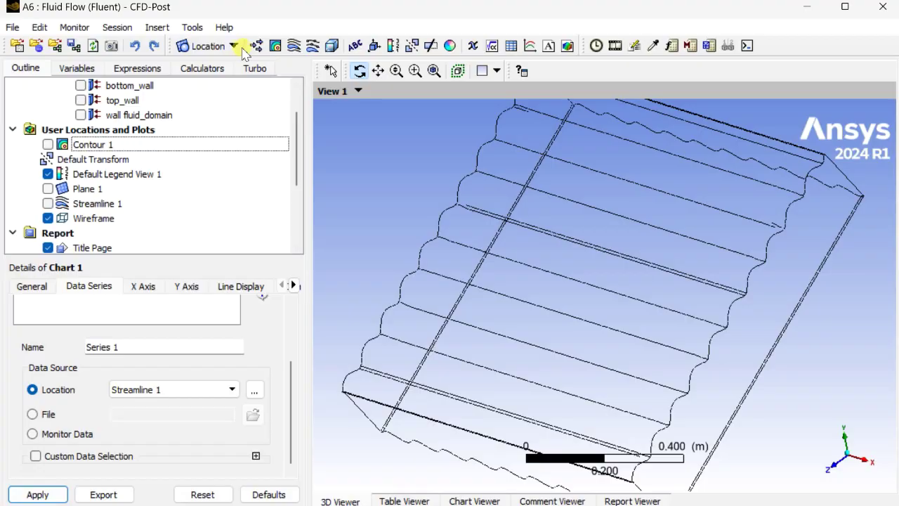
Insert a default-named line by Two Points from (0.5, 0.35, 0) to (0.5, -0.25, 1) with 10 samples, and apply it.
{"action": "left_click", "coordinate": [234, 46]}
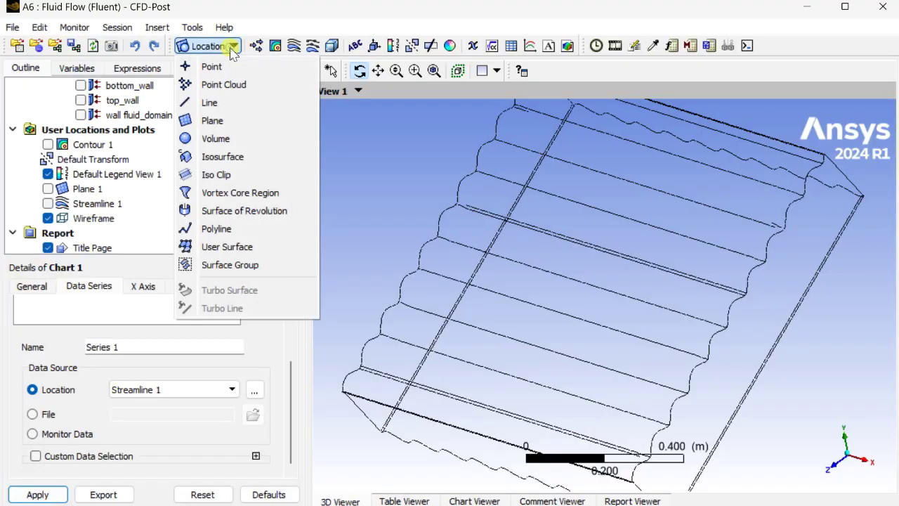
{"action": "left_click", "coordinate": [229, 103]}
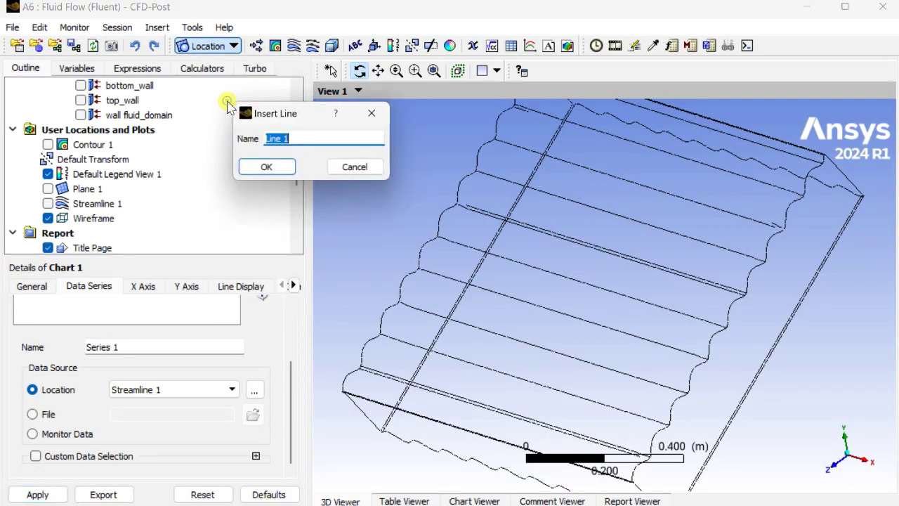
{"action": "left_click", "coordinate": [271, 168]}
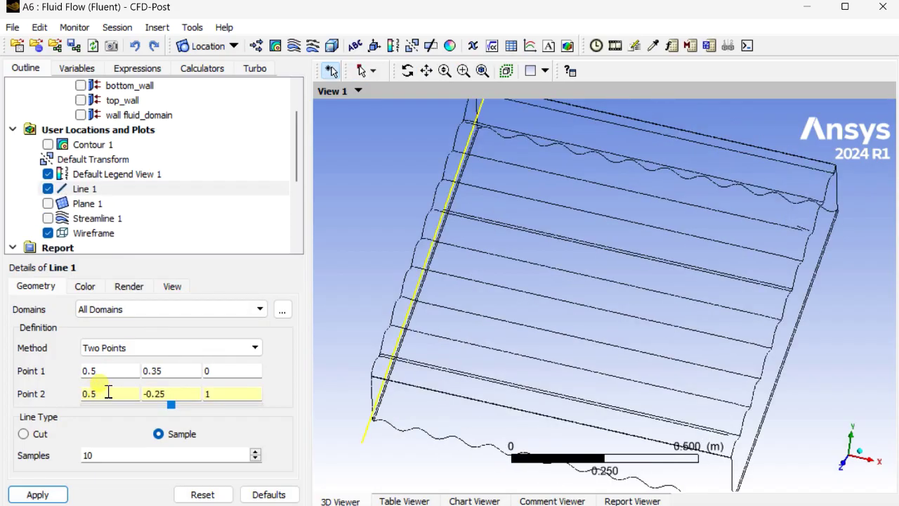
{"action": "left_click", "coordinate": [38, 494]}
{"action": "left_click_drag", "start_coordinate": [401, 412], "coordinate": [335, 378]}
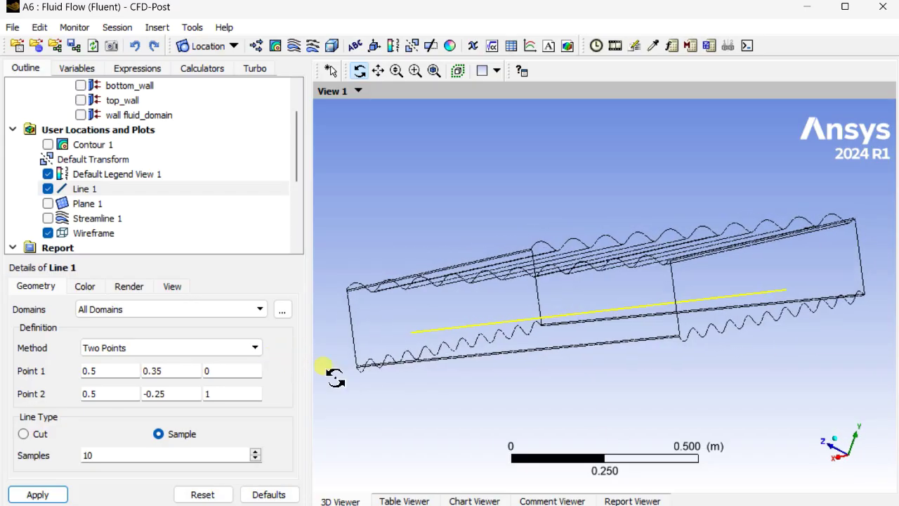
{"action": "left_click", "coordinate": [830, 440]}
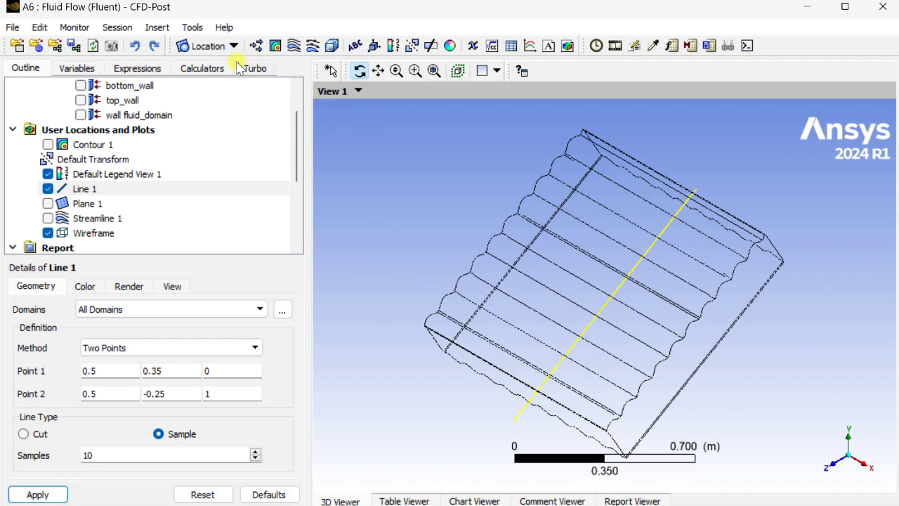
Insert a default-named XY line chart and set Line 1 as the location of its Series 1.
{"action": "left_click", "coordinate": [532, 48]}
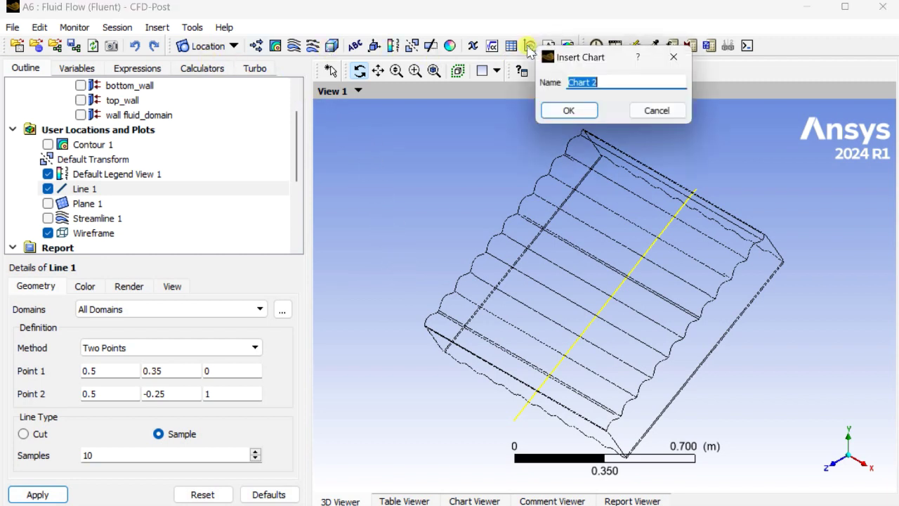
{"action": "left_click", "coordinate": [570, 114]}
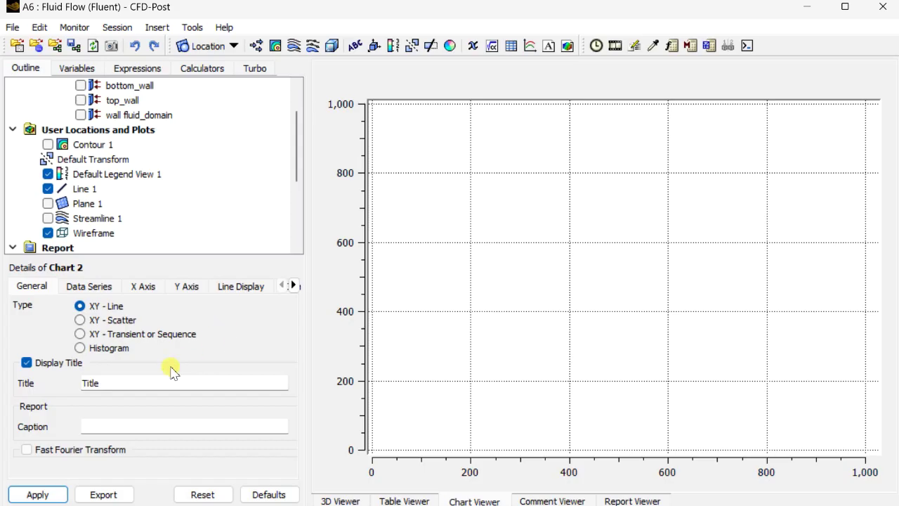
{"action": "left_click", "coordinate": [73, 286]}
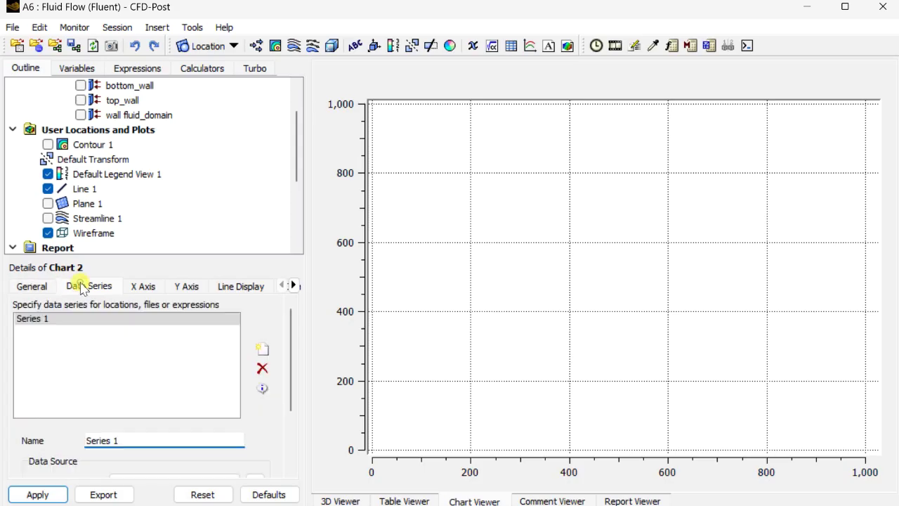
{"action": "scroll", "coordinate": [195, 388], "scroll_direction": "down", "scroll_amount": 2}
{"action": "left_click", "coordinate": [193, 390]}
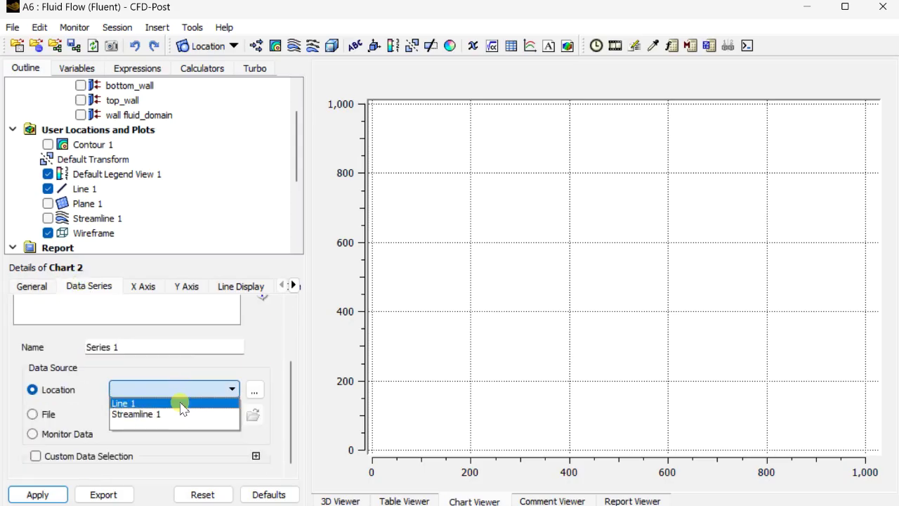
{"action": "left_click", "coordinate": [182, 404]}
Plot Static Enthalpy on the chart's Y axis against Temperature on the X axis, and apply it.
{"action": "left_click", "coordinate": [142, 287]}
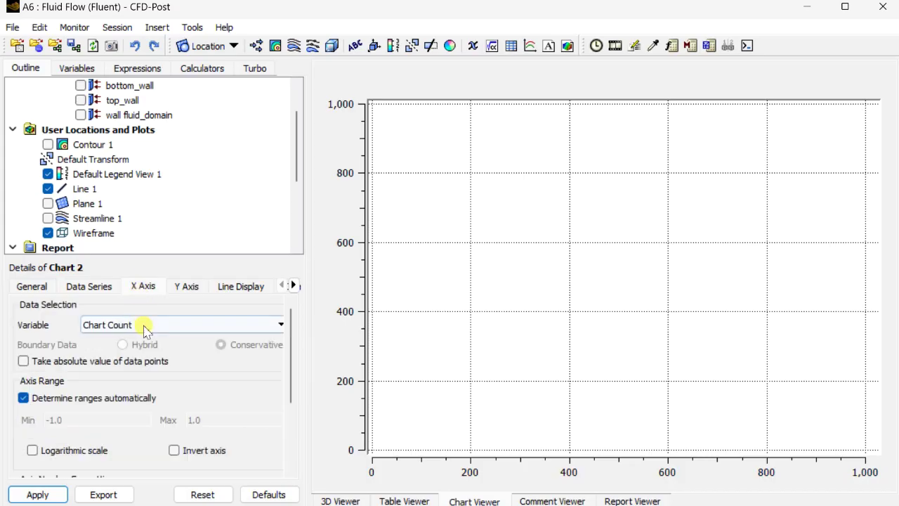
{"action": "left_click", "coordinate": [144, 325]}
{"action": "left_click", "coordinate": [161, 390]}
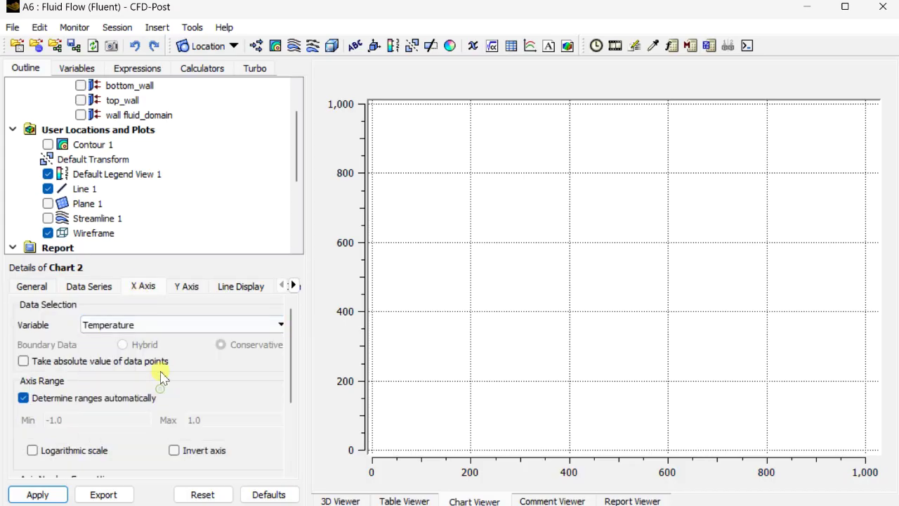
{"action": "left_click", "coordinate": [186, 286]}
{"action": "left_click", "coordinate": [168, 327]}
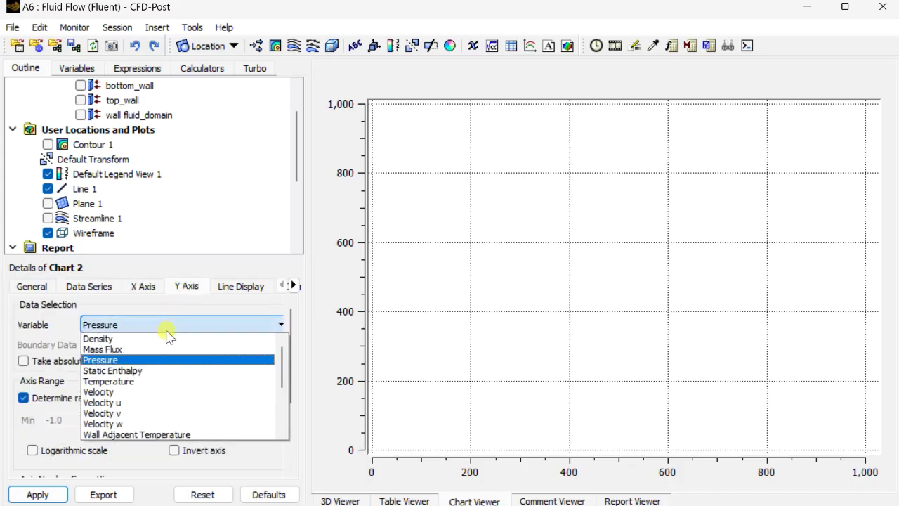
{"action": "left_click", "coordinate": [169, 370]}
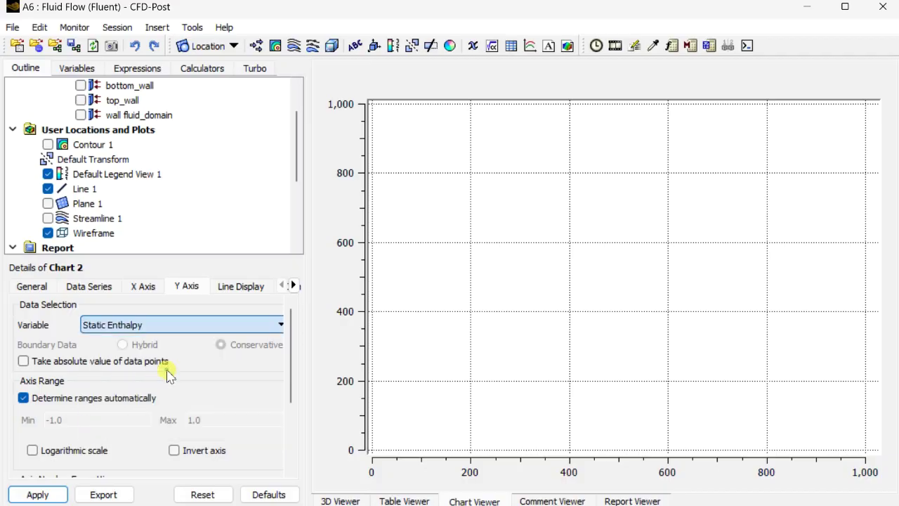
{"action": "left_click", "coordinate": [52, 494]}
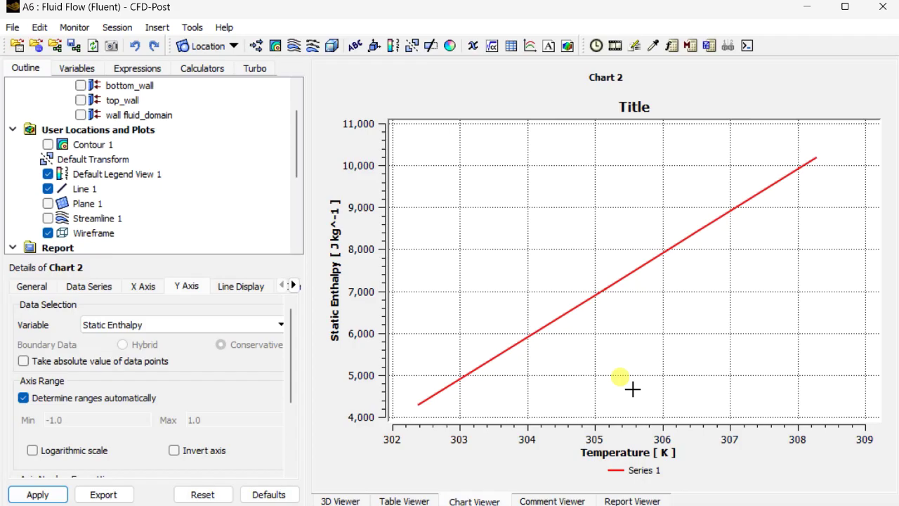
Look through the available Y-axis variables for the chart, pick Static Enthalpy again and reapply it.
{"action": "left_click", "coordinate": [219, 329]}
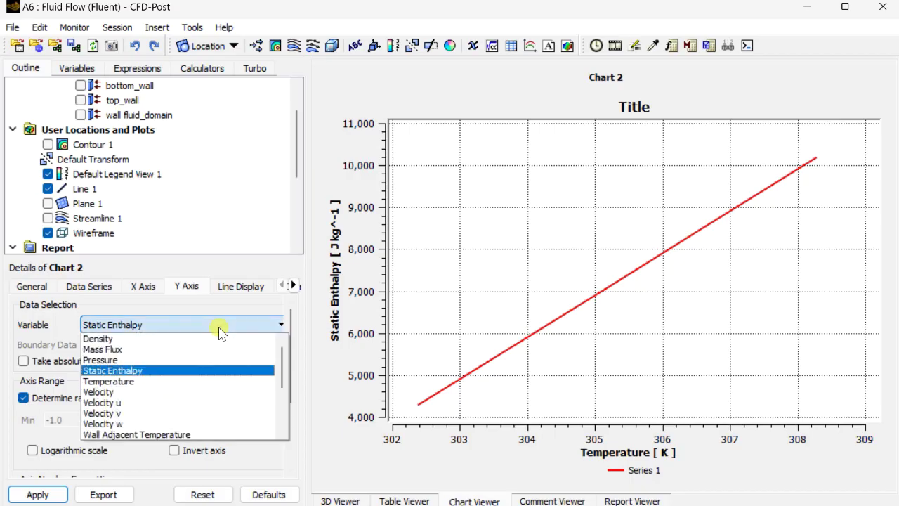
{"action": "scroll", "coordinate": [203, 379], "scroll_direction": "down", "scroll_amount": 3}
{"action": "scroll", "coordinate": [214, 390], "scroll_direction": "up", "scroll_amount": 1}
{"action": "scroll", "coordinate": [214, 391], "scroll_direction": "up", "scroll_amount": 3}
{"action": "left_click", "coordinate": [209, 370]}
{"action": "left_click", "coordinate": [37, 494]}
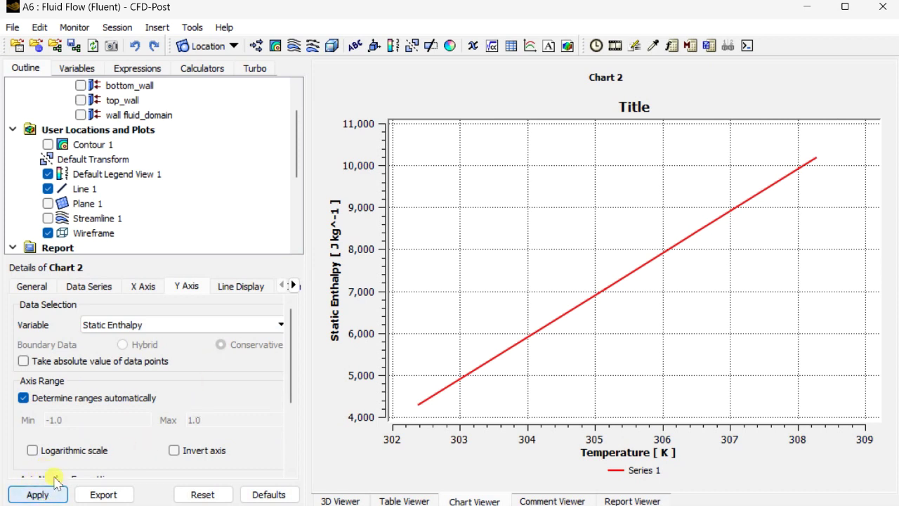